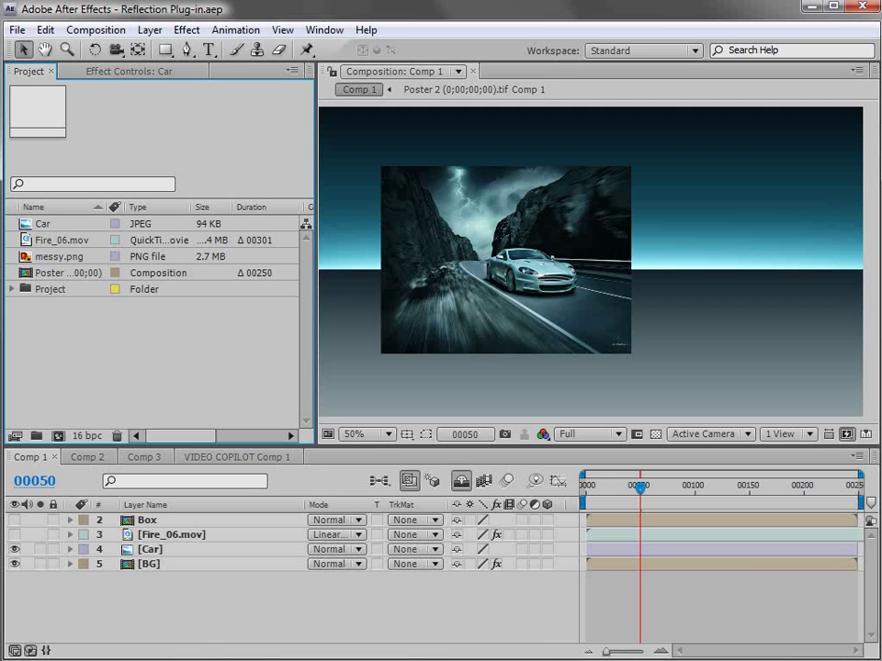
# Check the tutorials web page, then return to the reflection project and select the Car layer.
pyautogui.hotkey('alt', 'Tab')
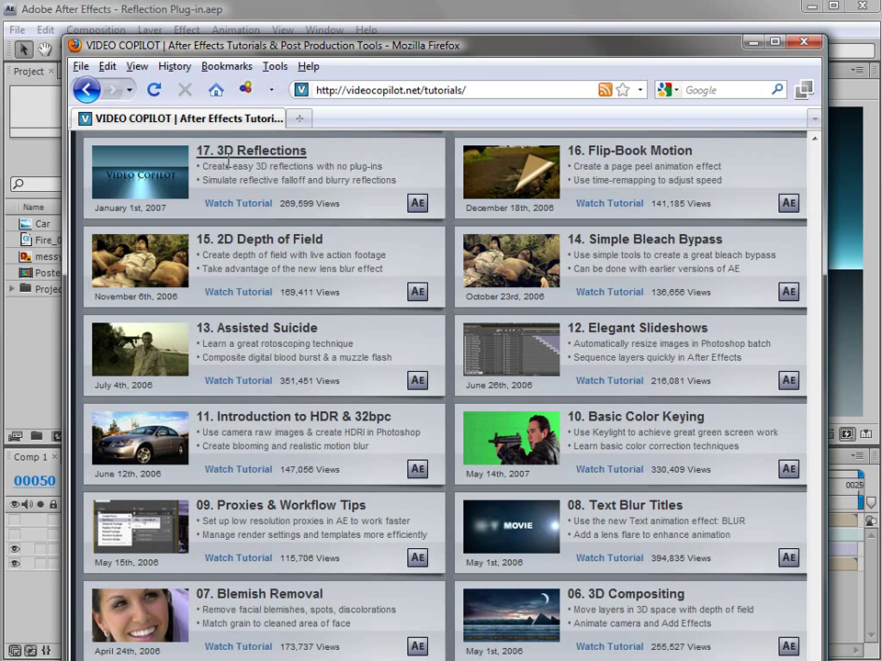
pyautogui.click(251, 172)
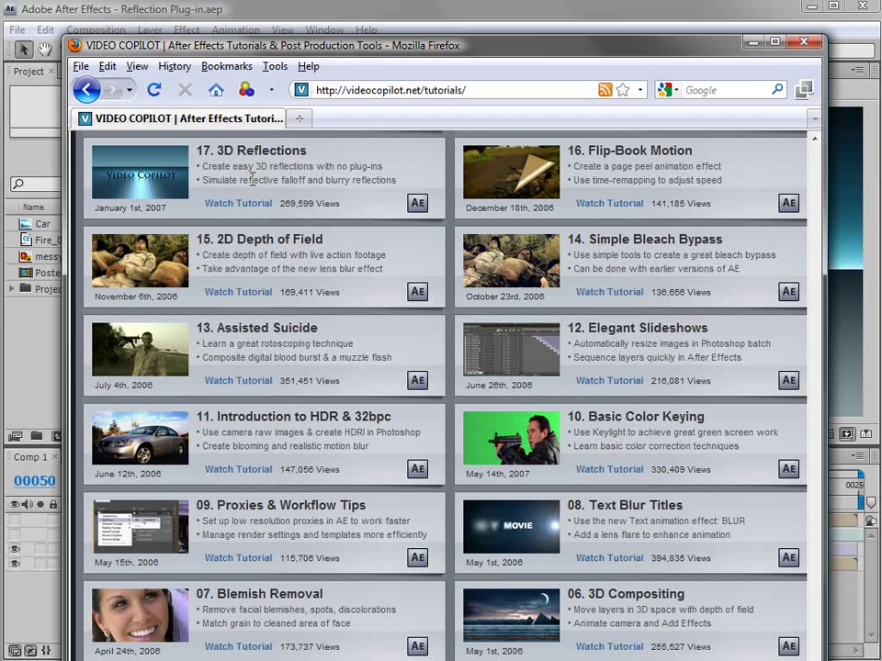
pyautogui.click(169, 8)
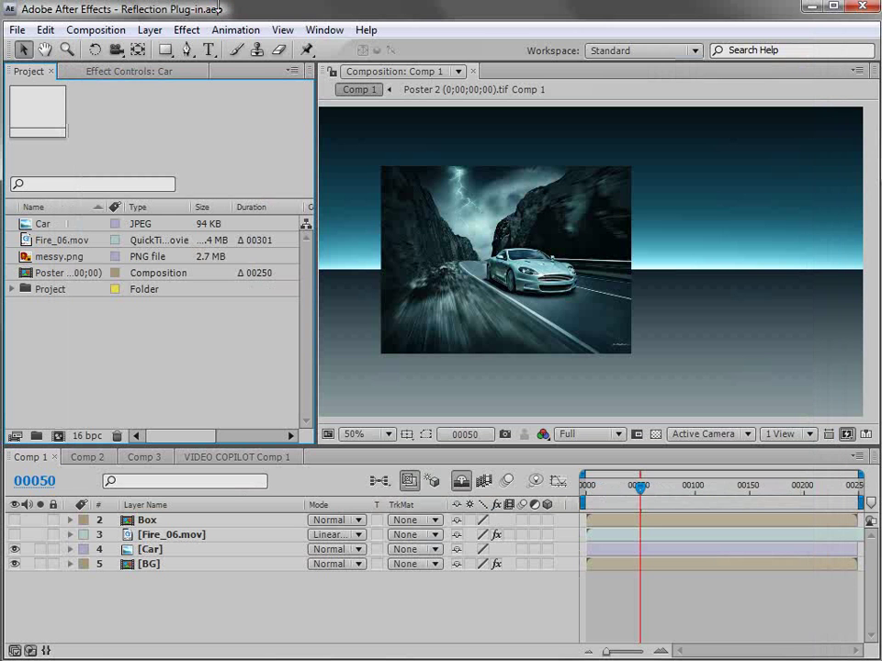
pyautogui.click(461, 192)
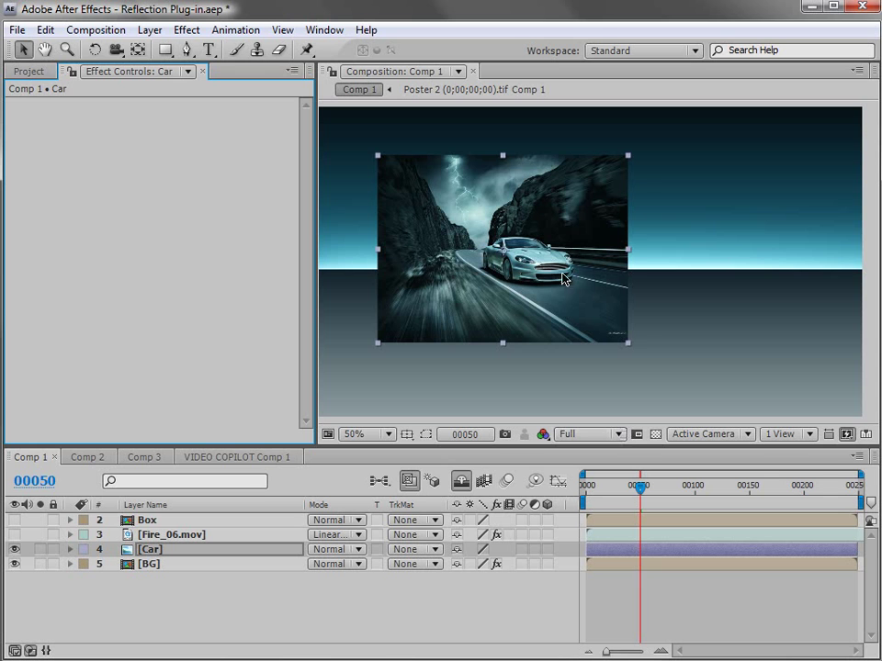
# Apply Video Copilot's VC Reflect effect to the Car layer, nudging the car image up.
pyautogui.moveTo(527, 296); pyautogui.dragTo(545, 291)
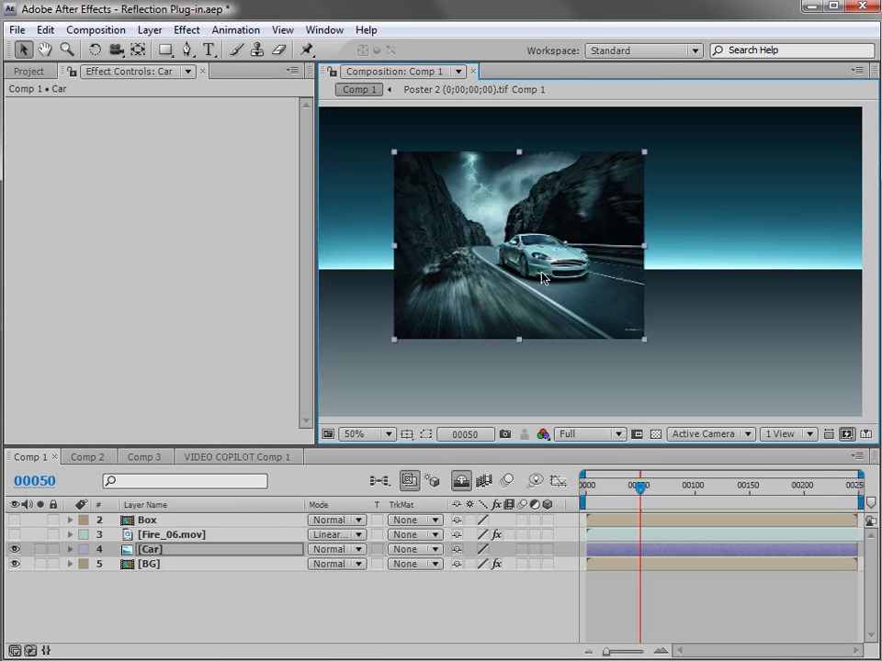
pyautogui.click(187, 30)
pyautogui.moveTo(246, 630)
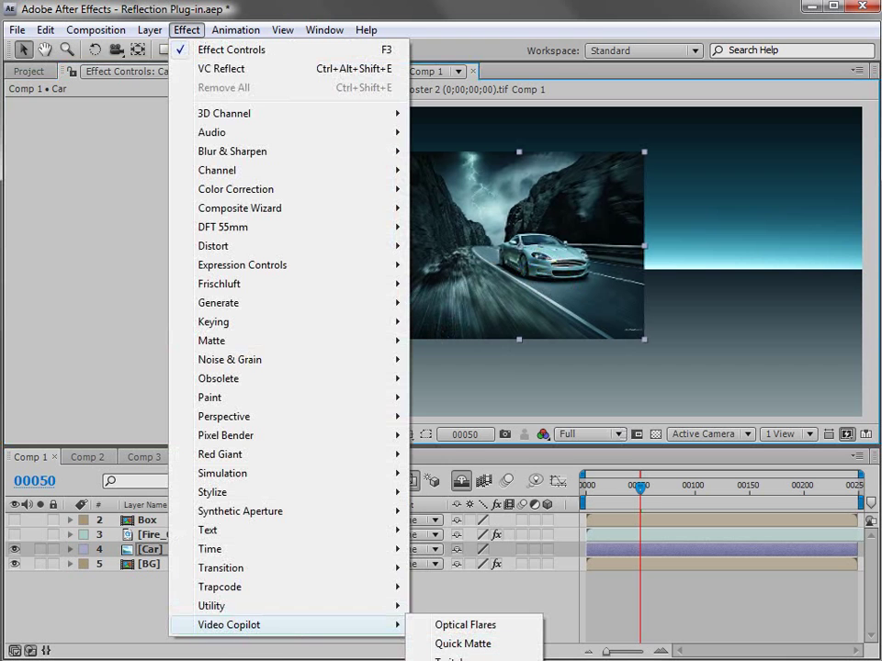
pyautogui.click(473, 660)
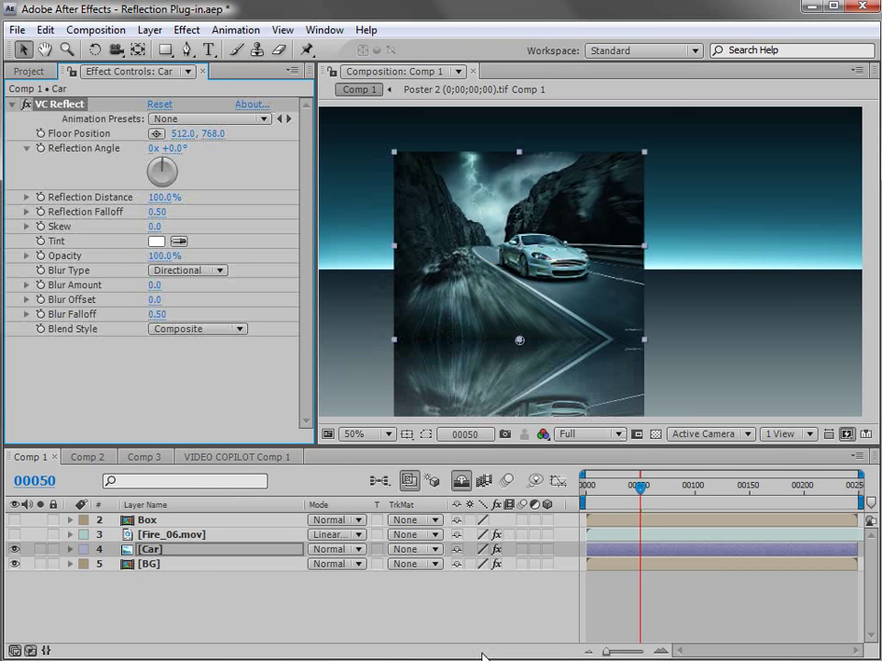
pyautogui.moveTo(583, 246); pyautogui.dragTo(592, 210)
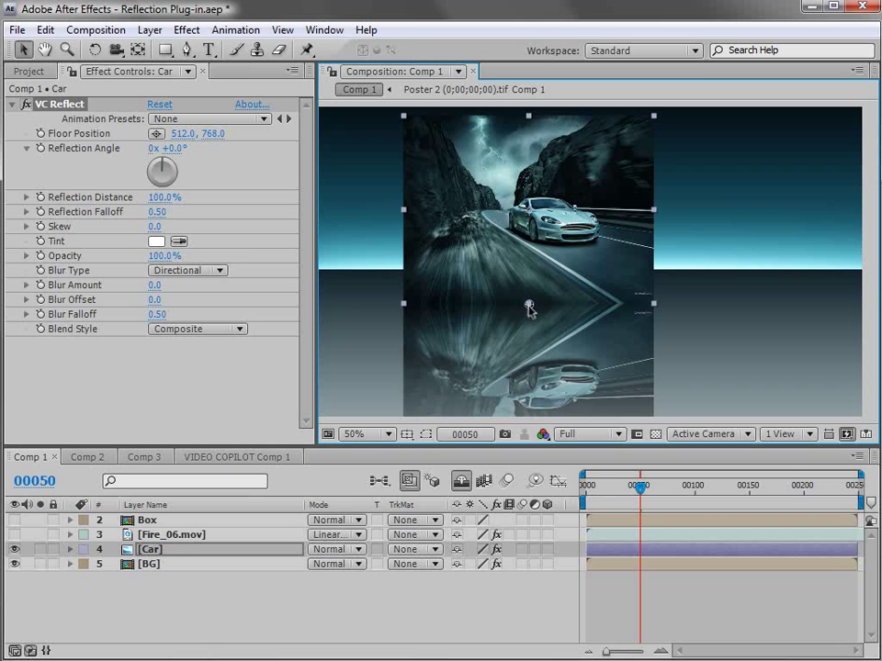
# Raise the reflection floor to 487.3, 595.4 and fade the reflection to 32% opacity.
pyautogui.moveTo(530, 307); pyautogui.dragTo(470, 312)
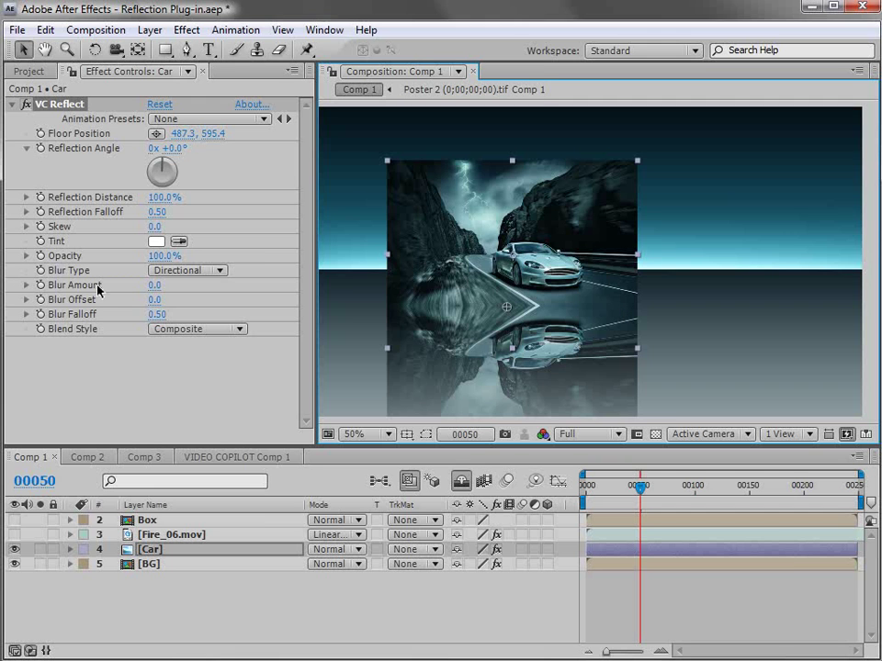
pyautogui.click(154, 255)
pyautogui.moveTo(155, 256)
pyautogui.mouseDown()
pyautogui.moveTo(122, 261)
pyautogui.moveTo(169, 256)
pyautogui.mouseUp()
pyautogui.moveTo(526, 281); pyautogui.dragTo(495, 283)
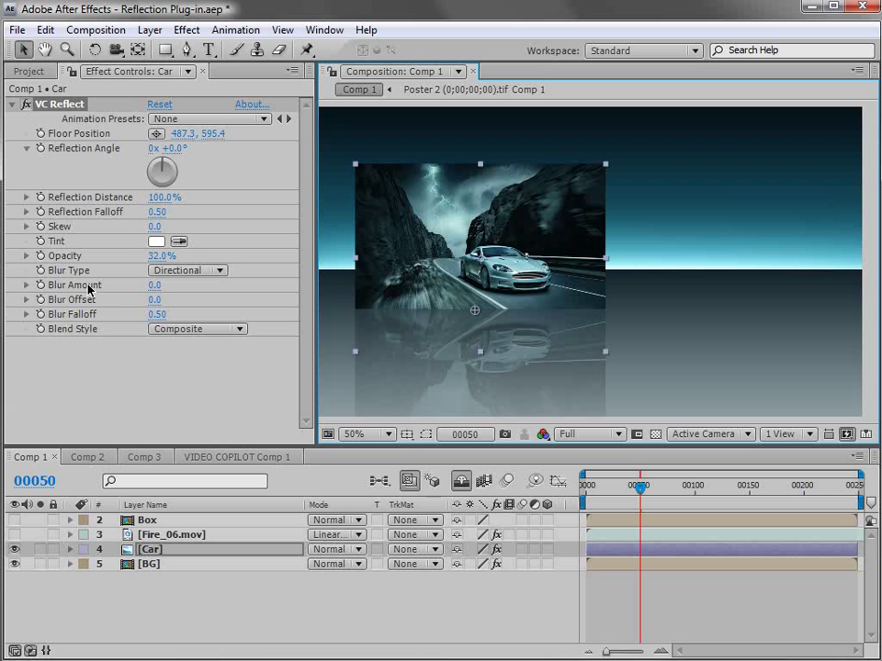
# Blur the car reflection by 4.9 with Falloff blur type and cut reflection distance to 26%.
pyautogui.moveTo(157, 287); pyautogui.dragTo(191, 284)
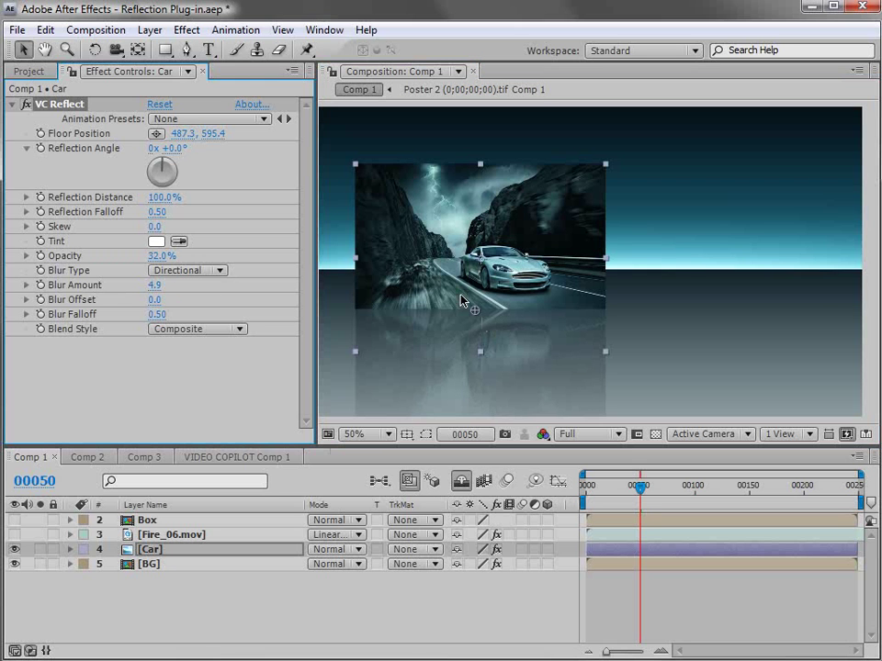
pyautogui.click(156, 270)
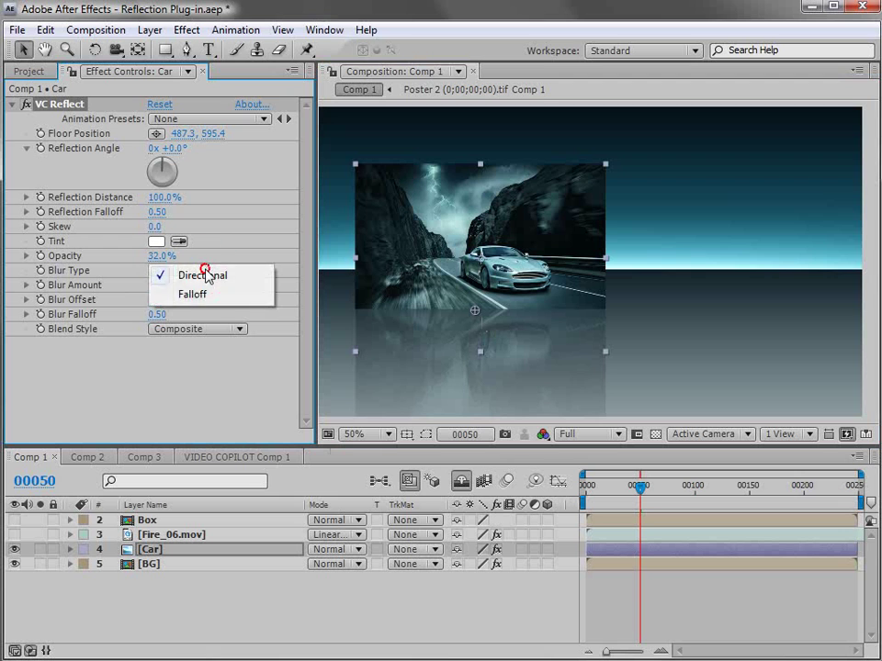
pyautogui.click(196, 294)
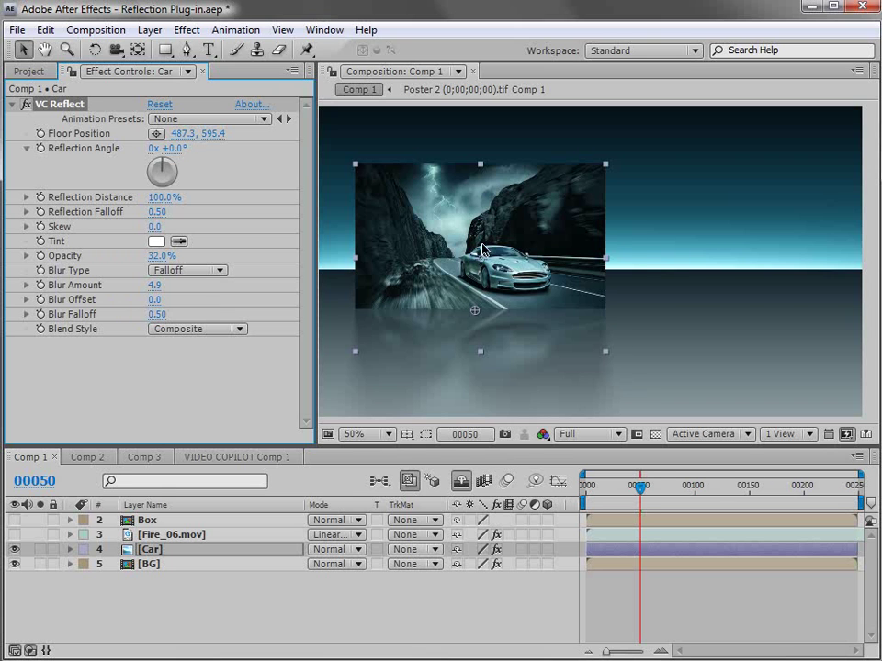
pyautogui.moveTo(484, 261)
pyautogui.mouseDown()
pyautogui.moveTo(620, 282)
pyautogui.moveTo(469, 249)
pyautogui.mouseUp()
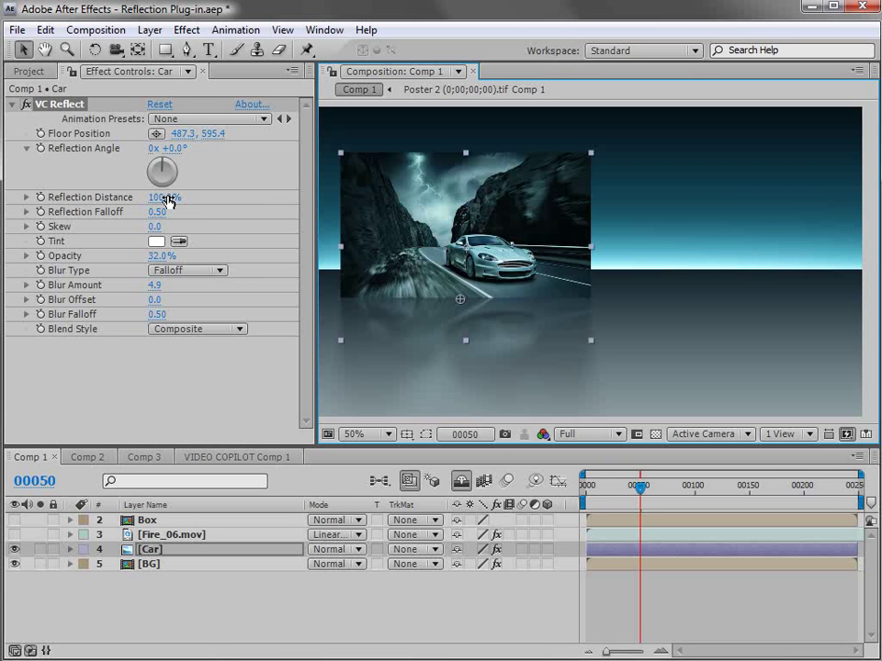
pyautogui.moveTo(169, 196)
pyautogui.mouseDown()
pyautogui.moveTo(87, 200)
pyautogui.moveTo(106, 204)
pyautogui.mouseUp()
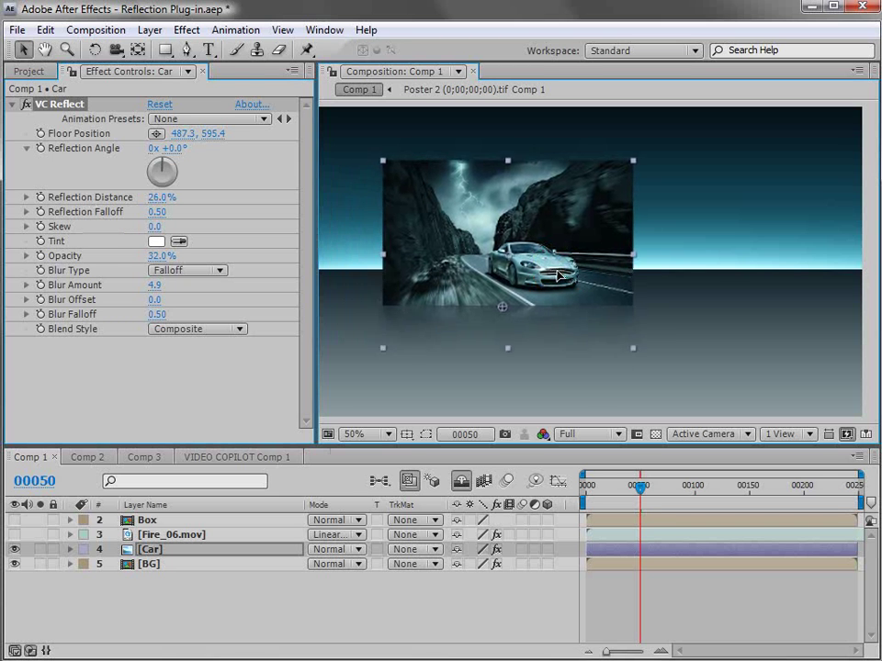
# Switch the blur type back to Directional and set reflection distance to 59% with 0.42 falloff.
pyautogui.click(170, 270)
pyautogui.click(179, 257)
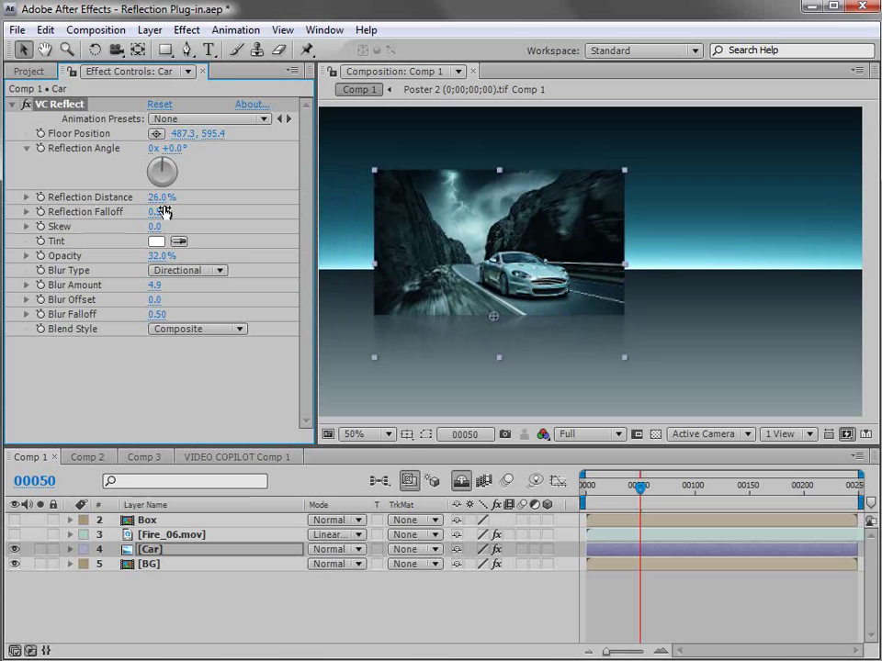
pyautogui.moveTo(156, 197)
pyautogui.mouseDown()
pyautogui.moveTo(198, 198)
pyautogui.moveTo(157, 211)
pyautogui.mouseUp()
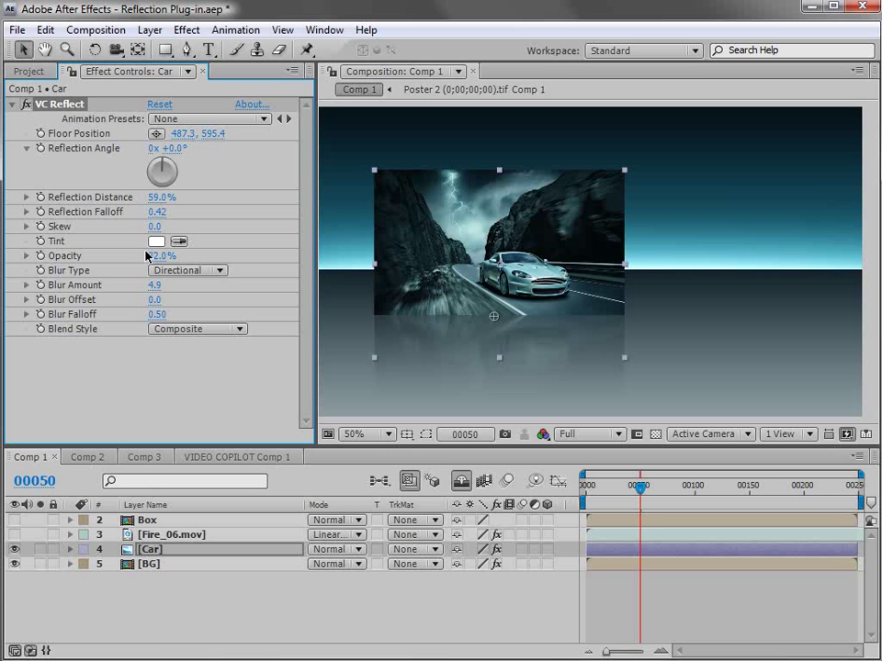
pyautogui.moveTo(521, 295); pyautogui.dragTo(515, 288)
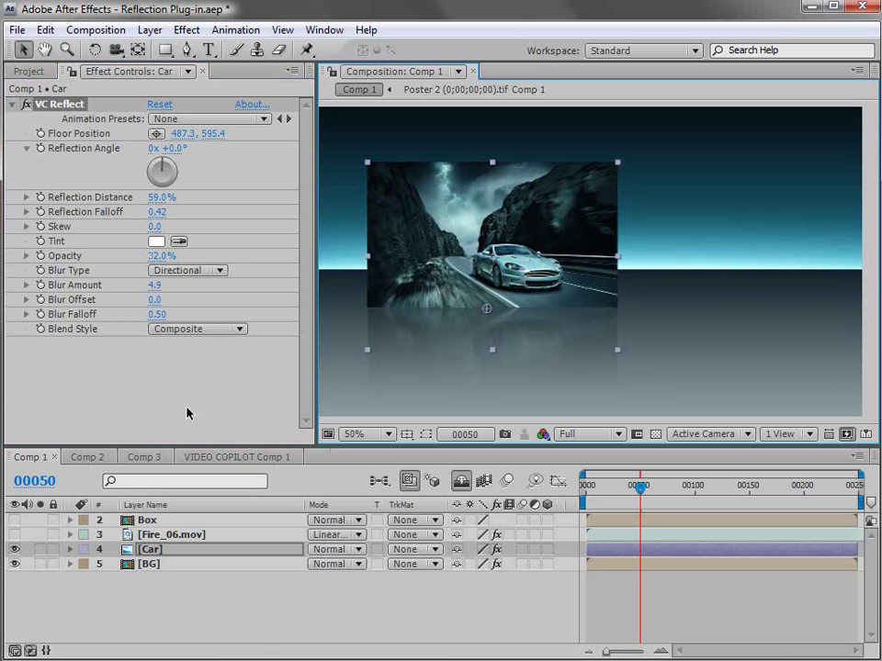
# Hide the Car layer, then show and select the Box layer, zooming in on it.
pyautogui.click(14, 549)
pyautogui.click(108, 521)
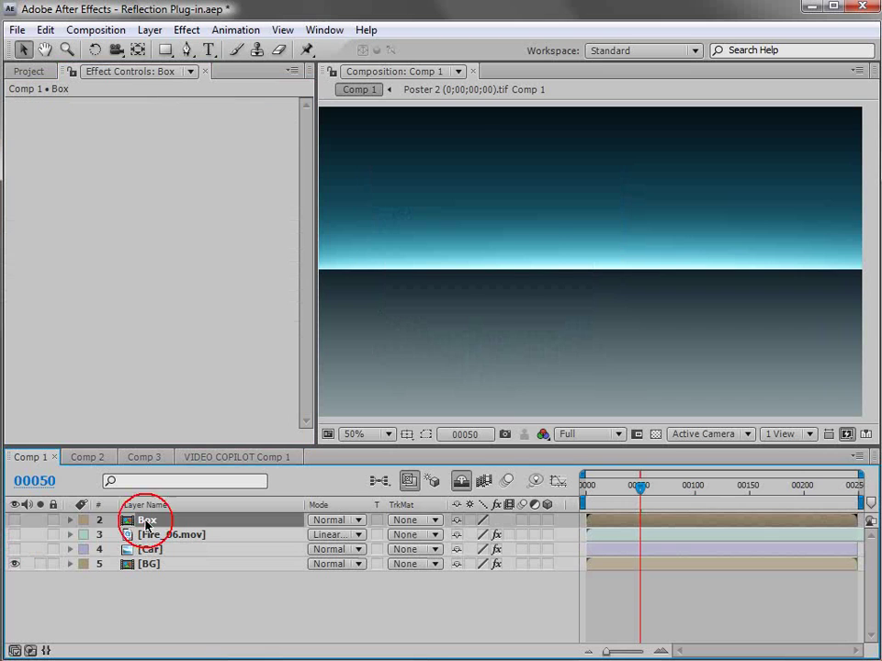
pyautogui.click(14, 520)
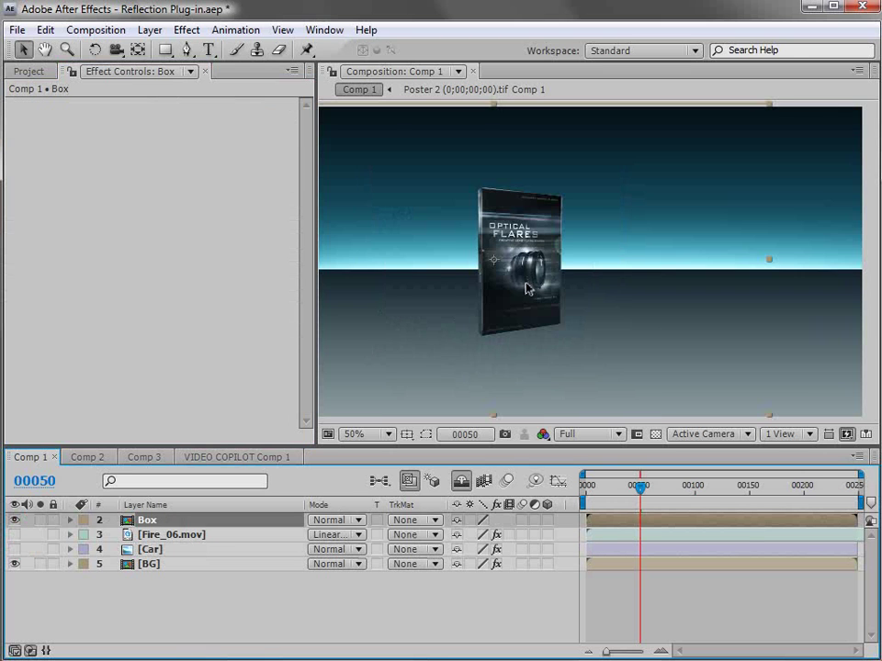
pyautogui.press('.')
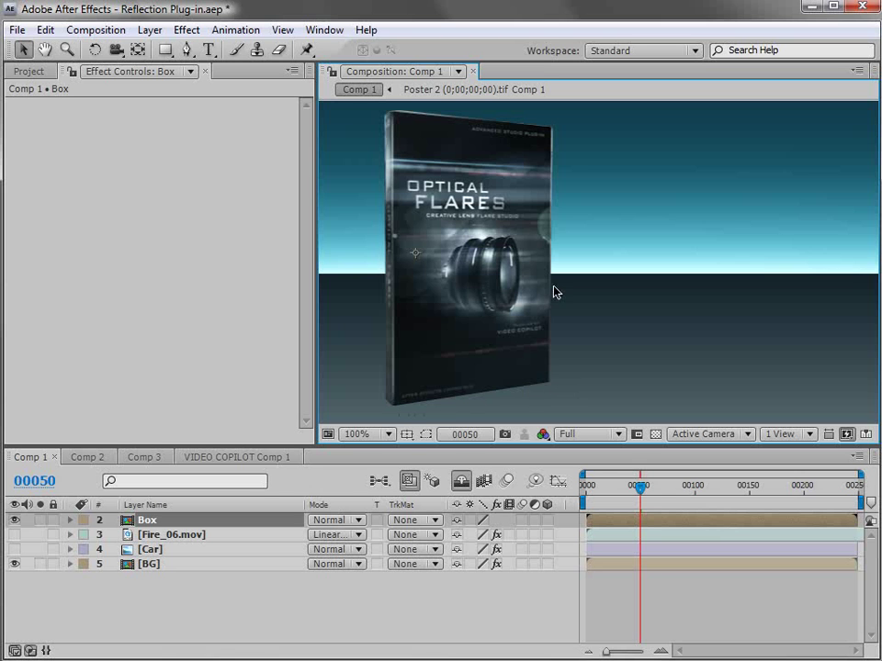
# Apply VC Reflect to the Box poster and raise its floor to 640, 533, viewing at 100%.
pyautogui.click(187, 29)
pyautogui.click(213, 626)
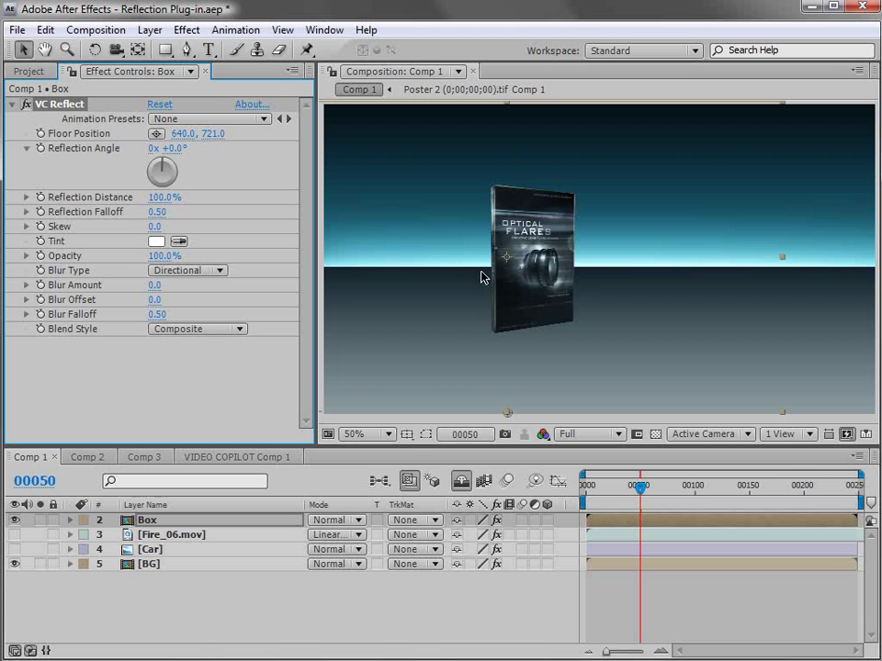
pyautogui.press(',')
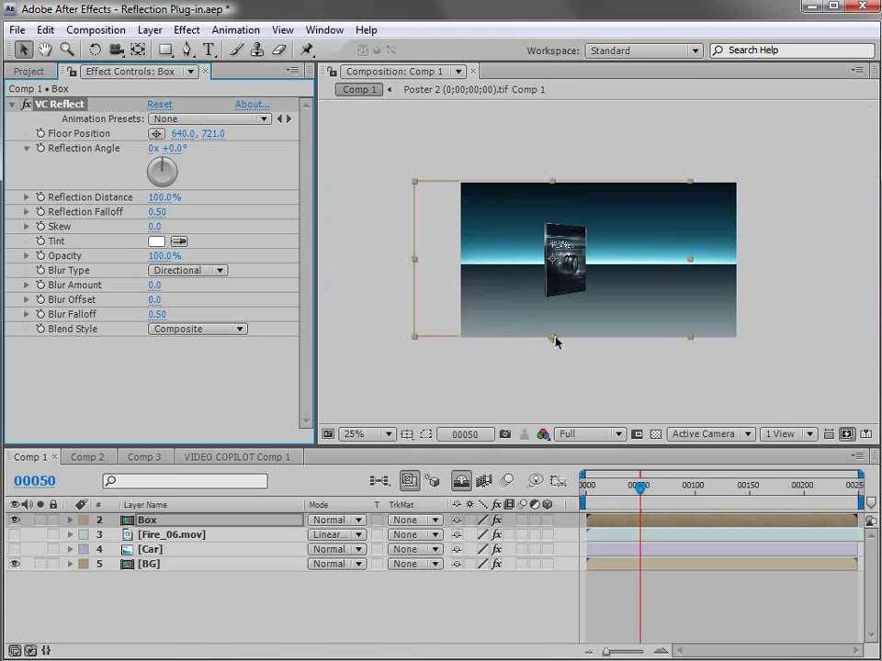
pyautogui.moveTo(554, 344); pyautogui.dragTo(556, 299)
pyautogui.press('h')
pyautogui.press('.')
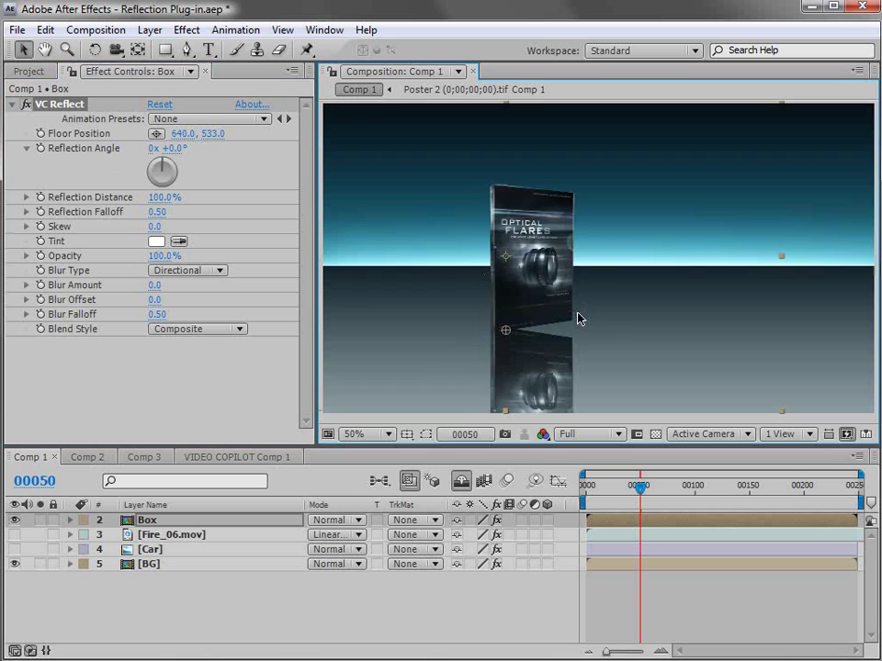
pyautogui.press('.')
pyautogui.press('v')
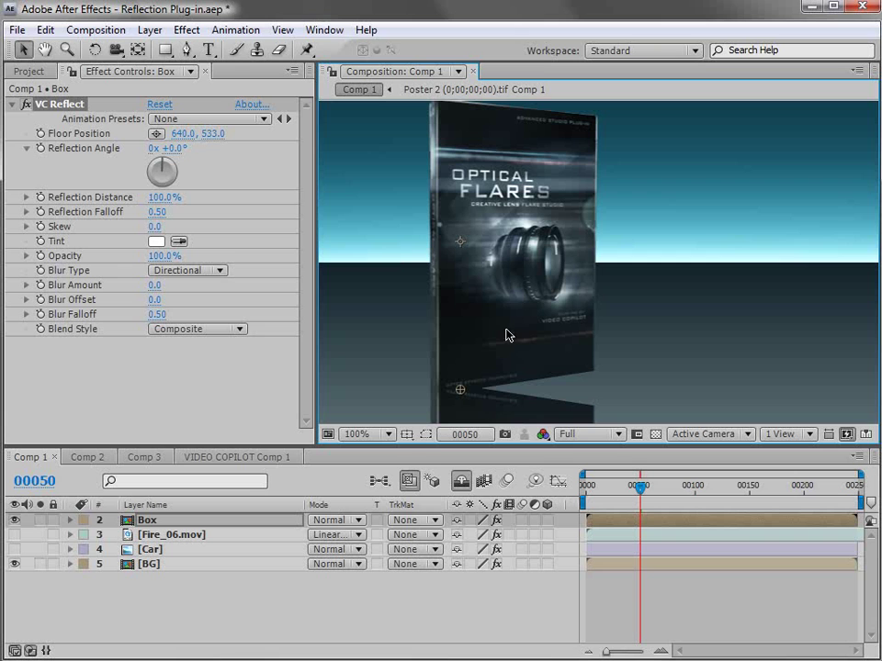
pyautogui.press(',')
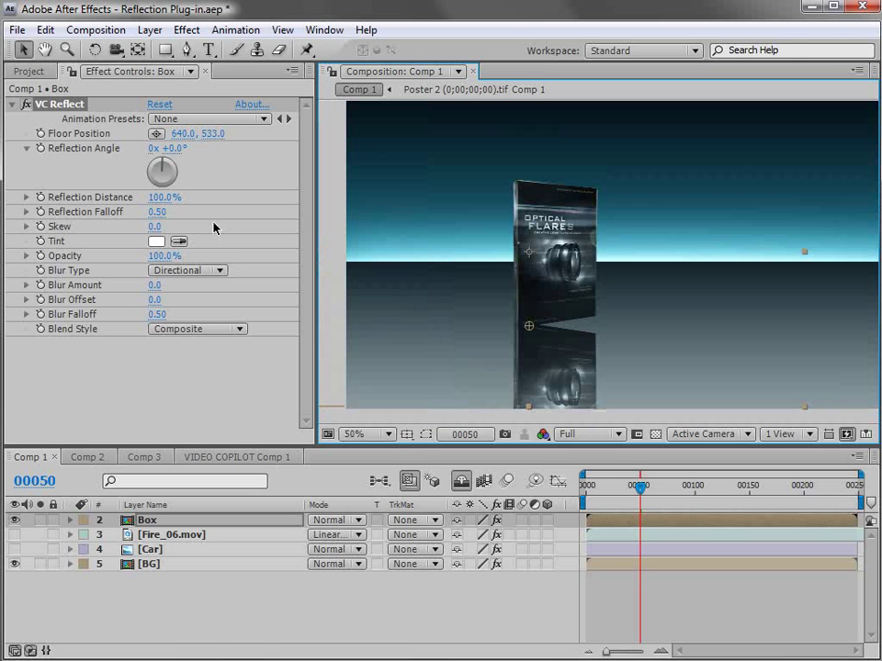
pyautogui.press('.')
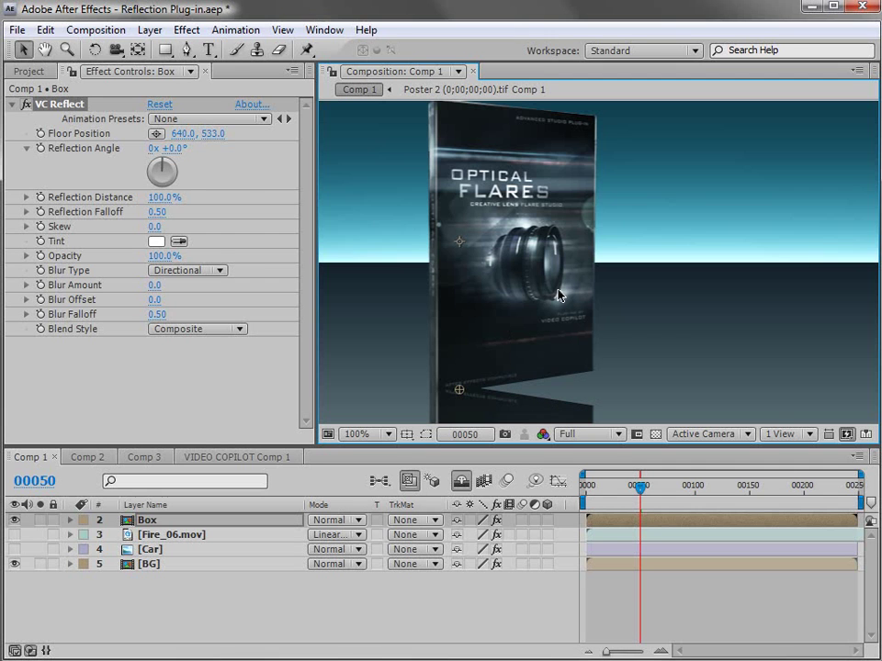
# Set the box reflection angle to -9° and move its floor position to 639, 526.
pyautogui.moveTo(477, 280); pyautogui.dragTo(517, 292)
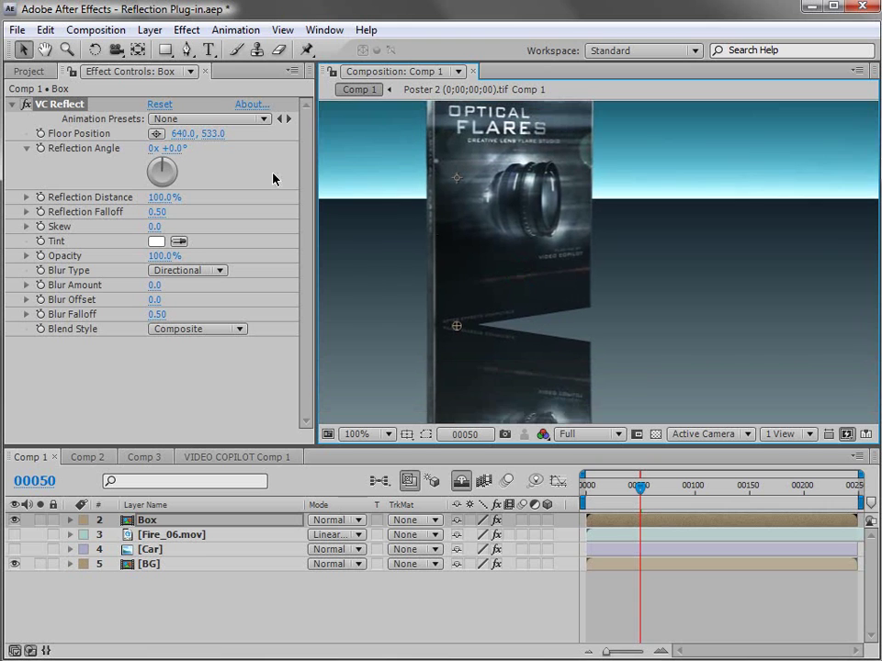
pyautogui.moveTo(158, 148); pyautogui.dragTo(149, 148)
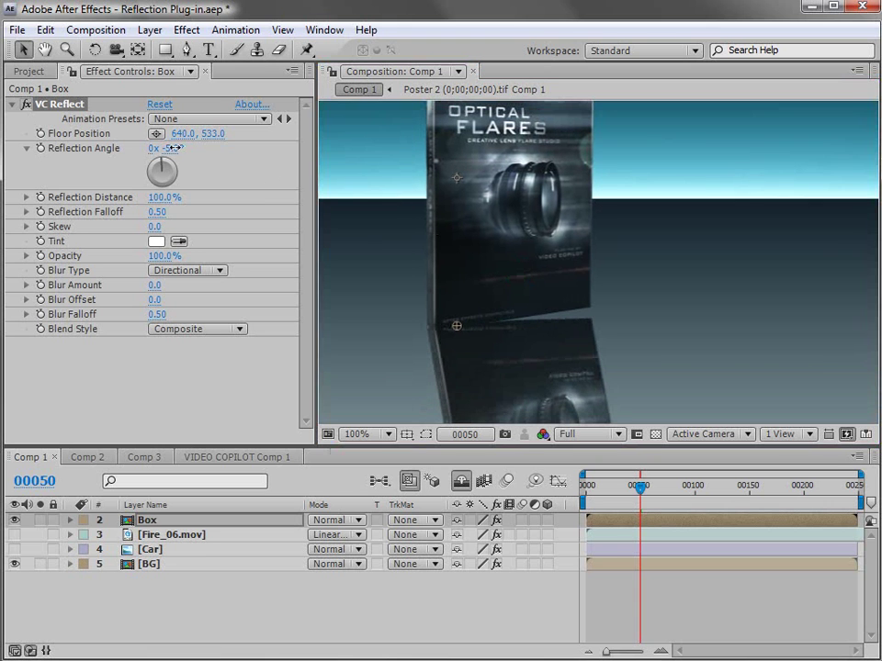
pyautogui.moveTo(457, 328); pyautogui.dragTo(459, 335)
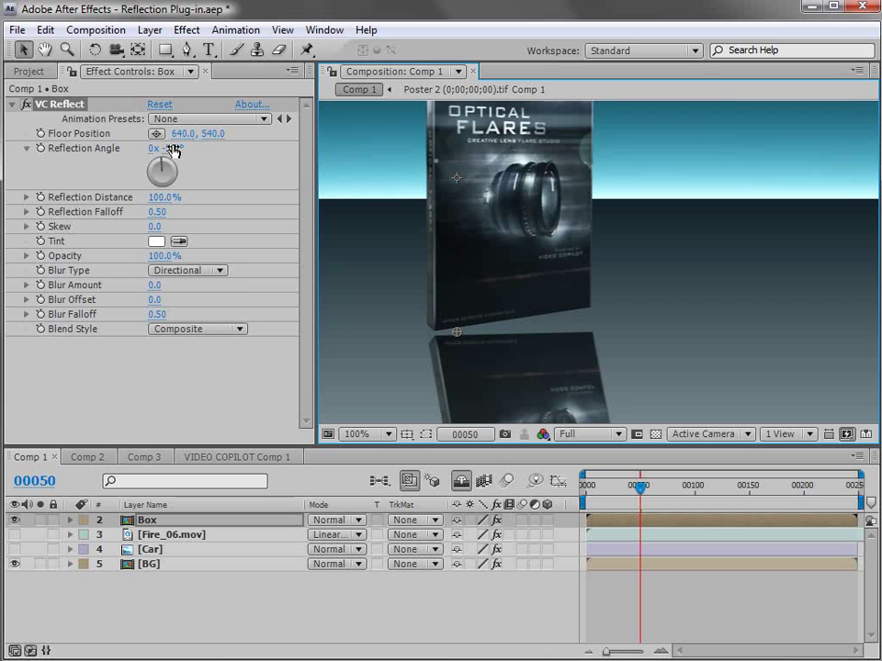
pyautogui.moveTo(167, 150); pyautogui.dragTo(149, 150)
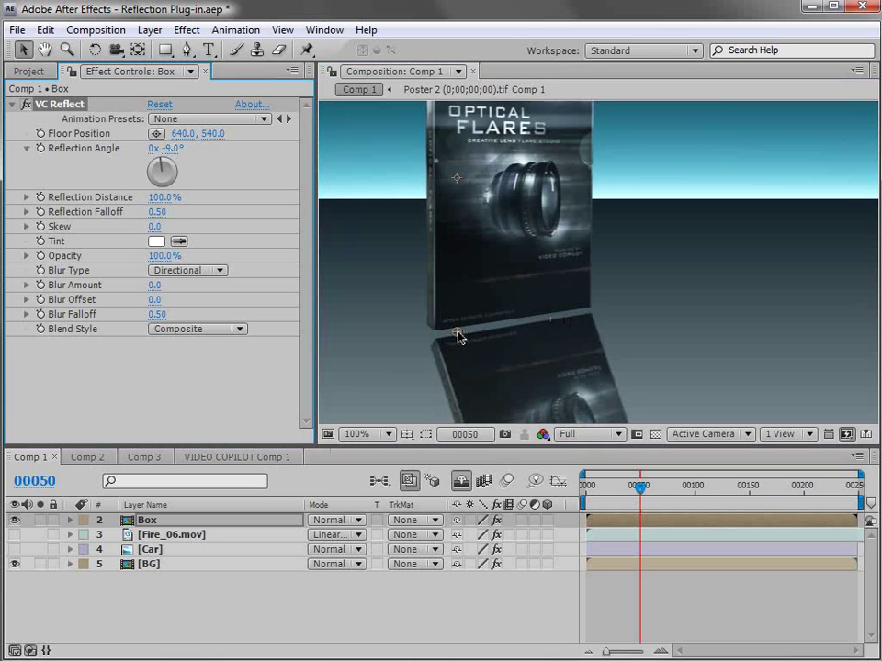
pyautogui.moveTo(459, 336); pyautogui.dragTo(457, 321)
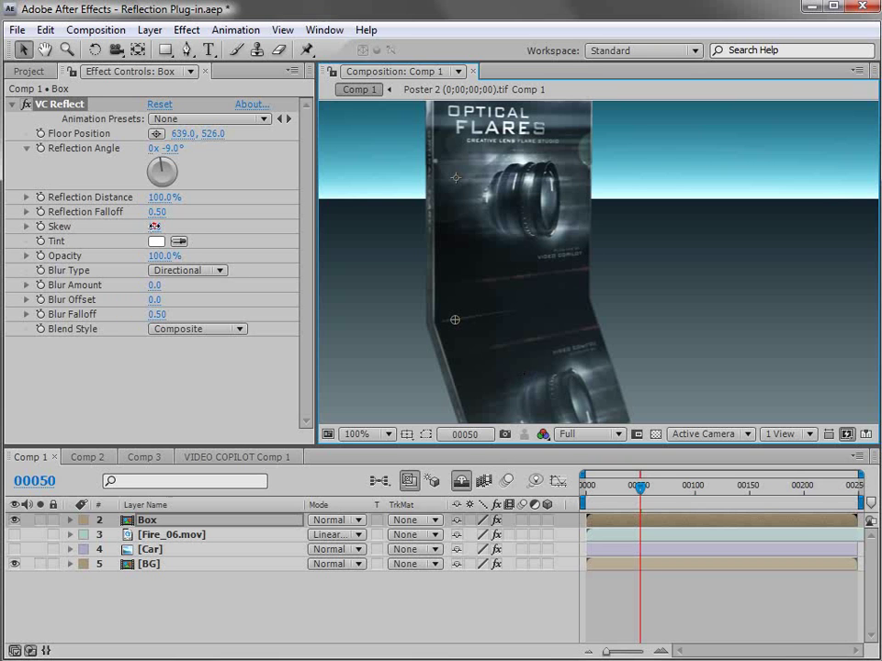
# Give the box reflection -18 skew, 36% opacity and a 2.2 blur amount.
pyautogui.moveTo(153, 227); pyautogui.dragTo(151, 228)
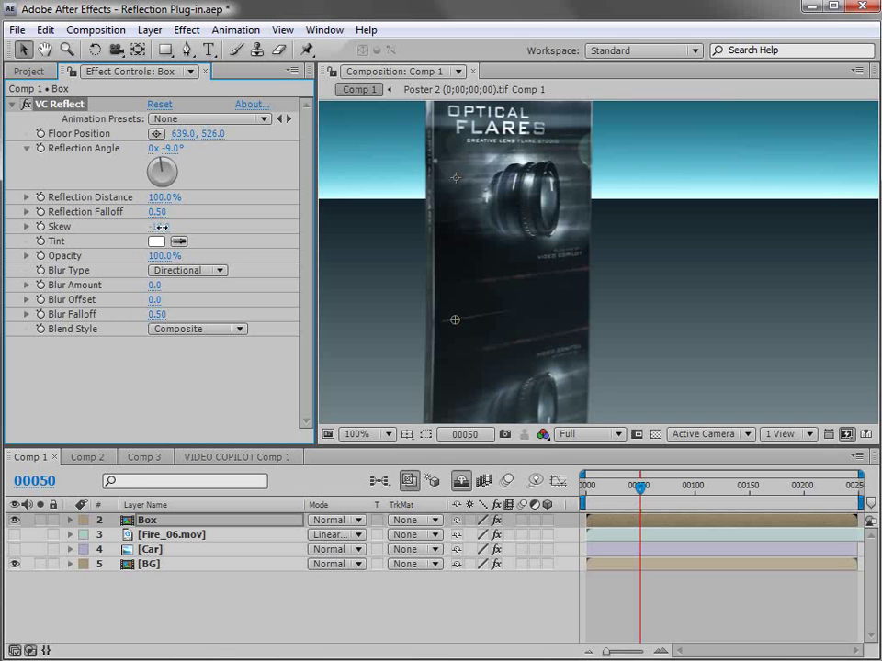
pyautogui.moveTo(159, 226); pyautogui.dragTo(159, 226)
pyautogui.scroll(-2, 549, 315)
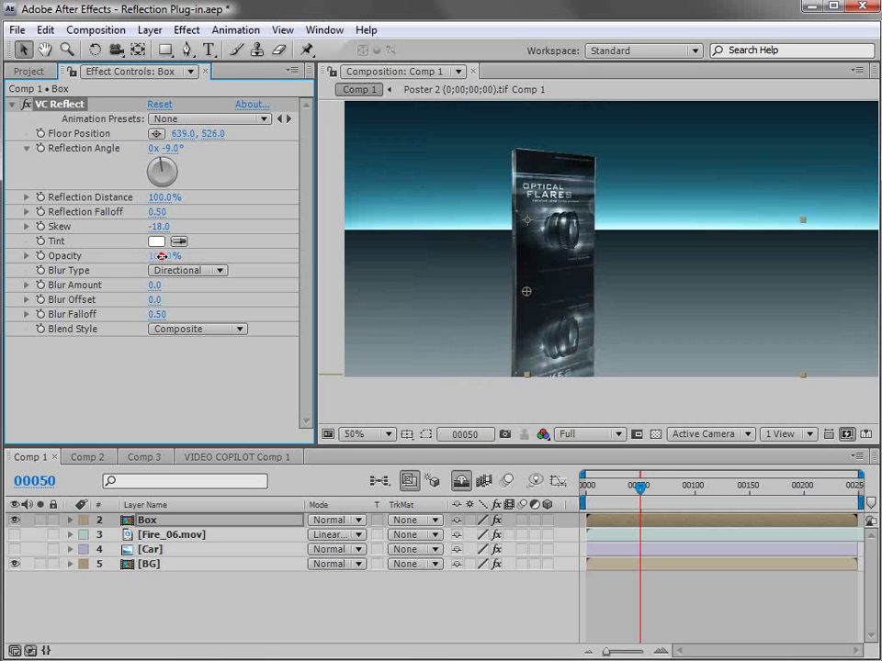
pyautogui.moveTo(159, 255)
pyautogui.mouseDown()
pyautogui.moveTo(129, 255)
pyautogui.moveTo(170, 286)
pyautogui.mouseUp()
pyautogui.press('.')
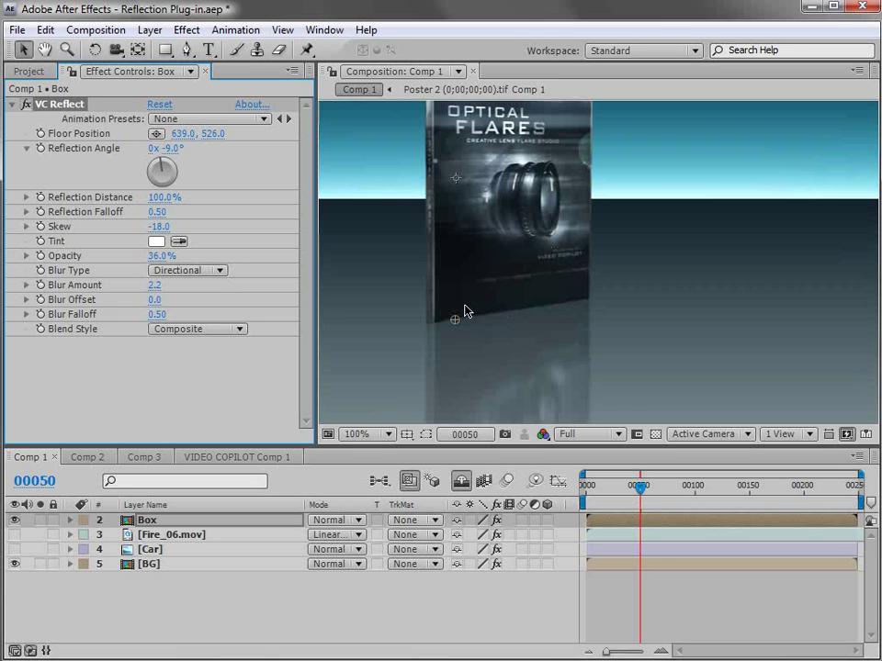
pyautogui.press(',')
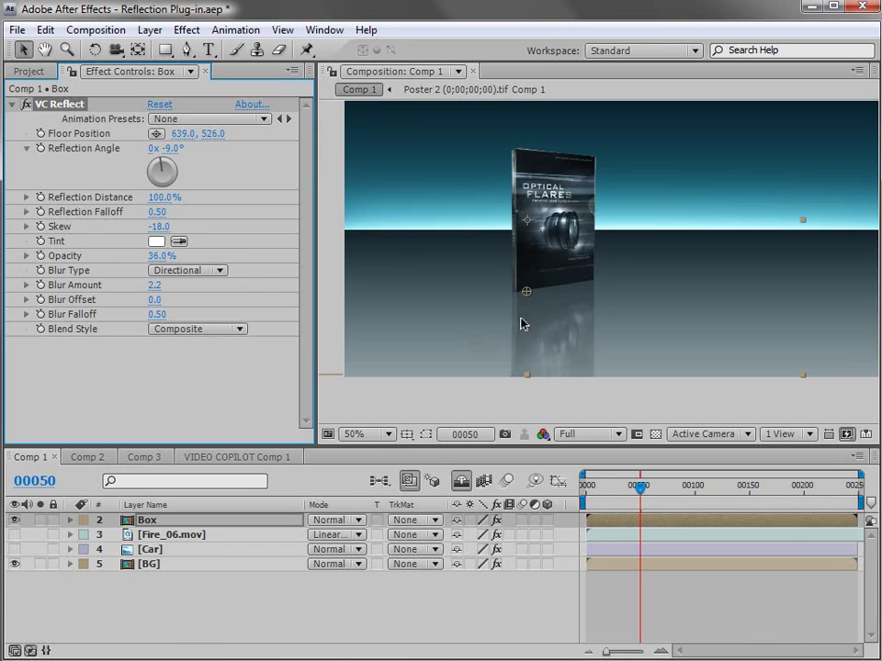
pyautogui.press('.')
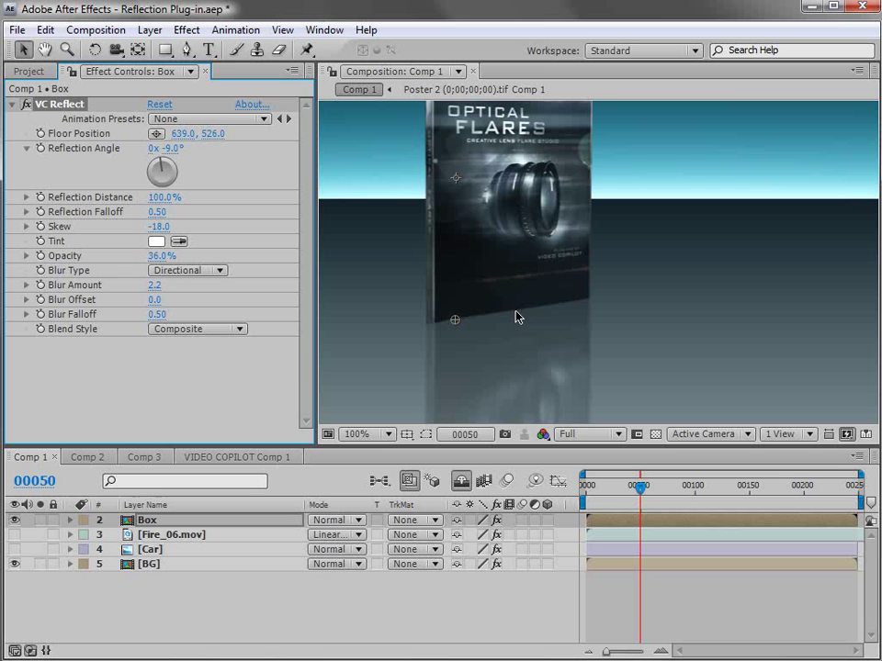
# Set the reflection's Blend Style to Behind Original.
pyautogui.click(218, 335)
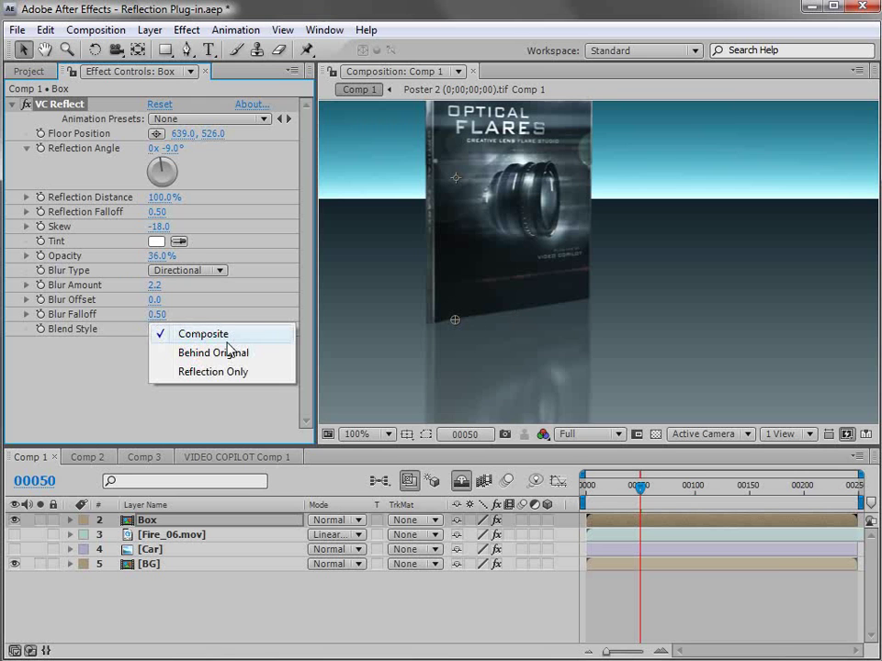
pyautogui.click(245, 358)
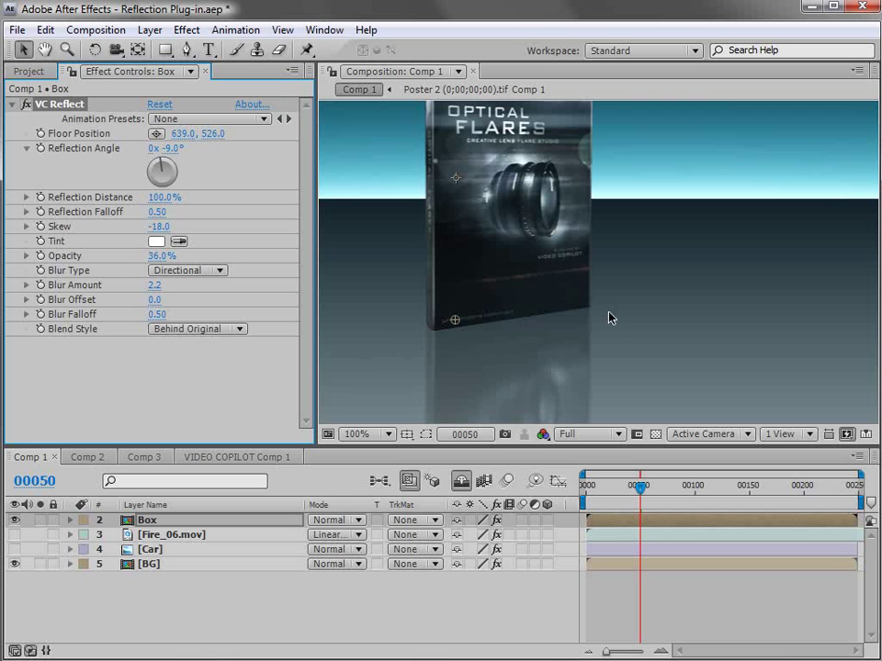
pyautogui.press(',')
pyautogui.click(562, 195)
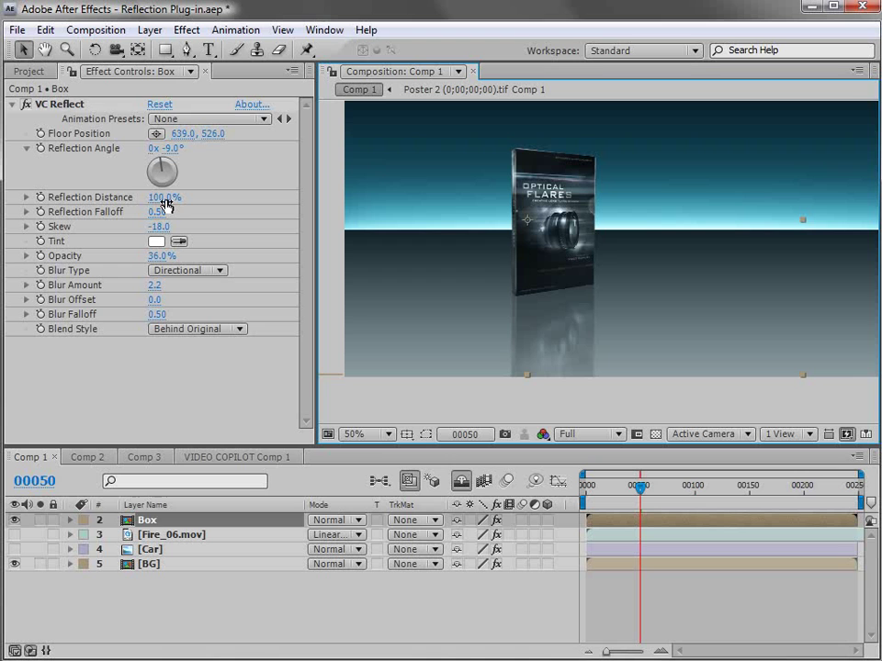
# Shorten the box reflection distance to 24% and reselect the Box layer in the viewer.
pyautogui.moveTo(158, 197); pyautogui.dragTo(114, 212)
pyautogui.press('h')
pyautogui.moveTo(588, 259); pyautogui.dragTo(468, 277)
pyautogui.press('v')
pyautogui.click(527, 276)
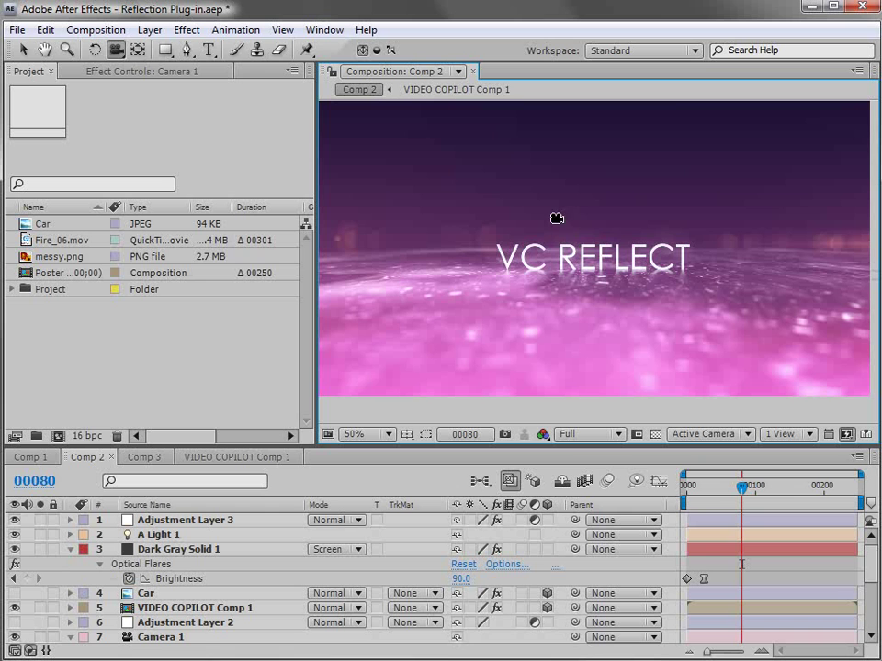
# Select Camera 1 in Comp 2 and orbit it around the VC REFLECT title.
pyautogui.click(670, 242)
pyautogui.moveTo(671, 250); pyautogui.dragTo(652, 287)
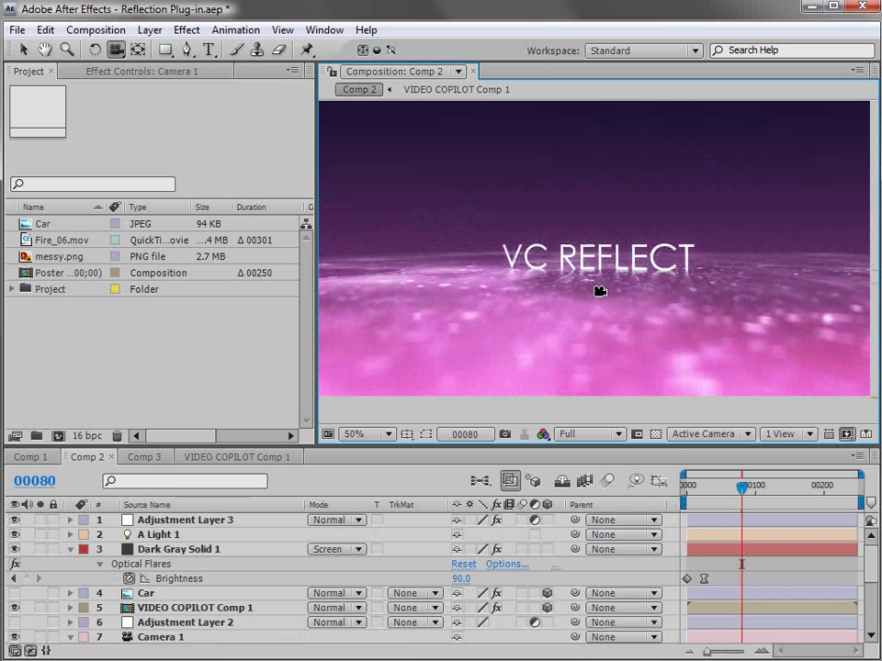
# Create a new composition, Comp 5, and place the messy.png footage in it.
pyautogui.press('v')
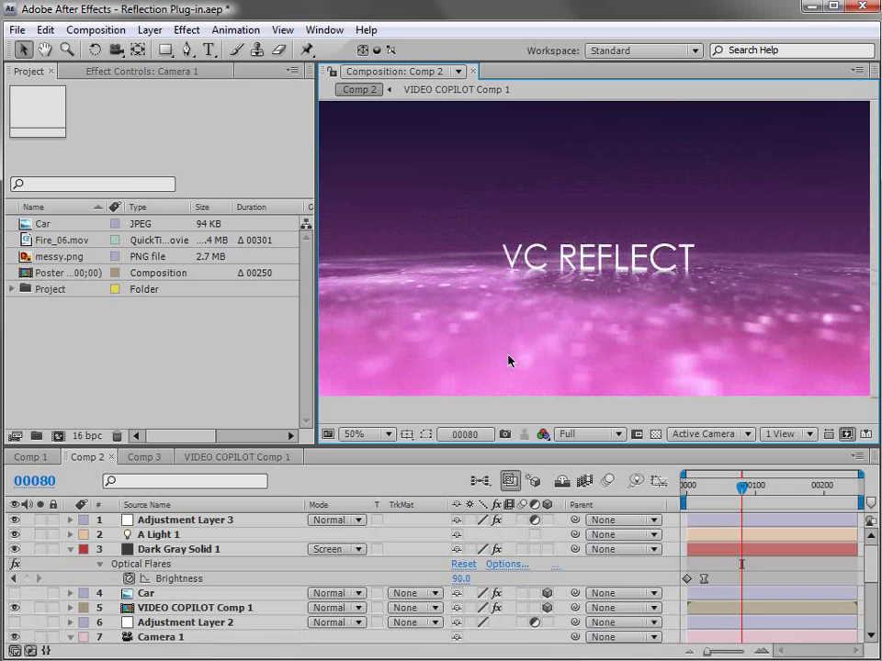
pyautogui.click(114, 30)
pyautogui.click(106, 50)
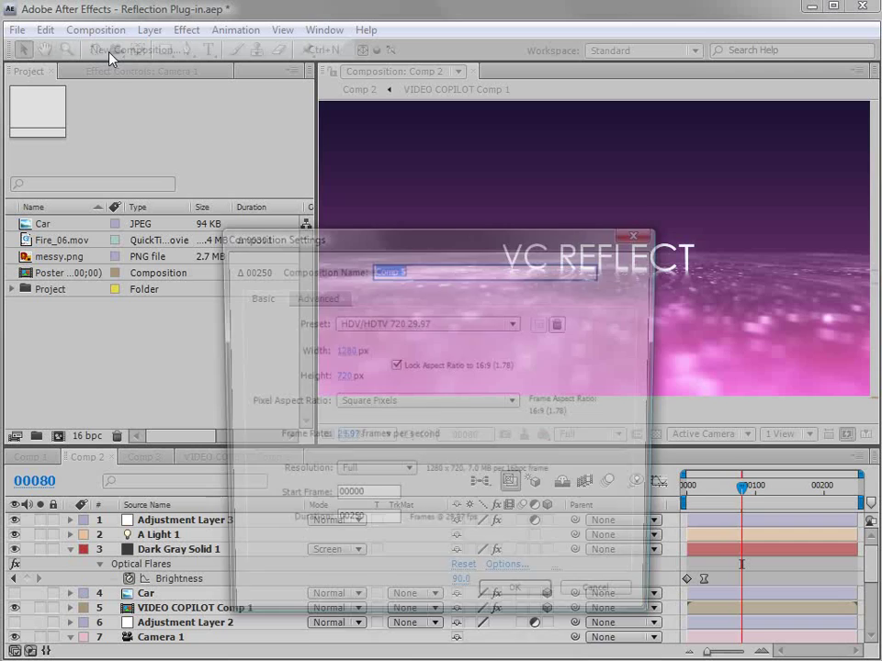
pyautogui.press('Return')
pyautogui.scroll(-1, 484, 276)
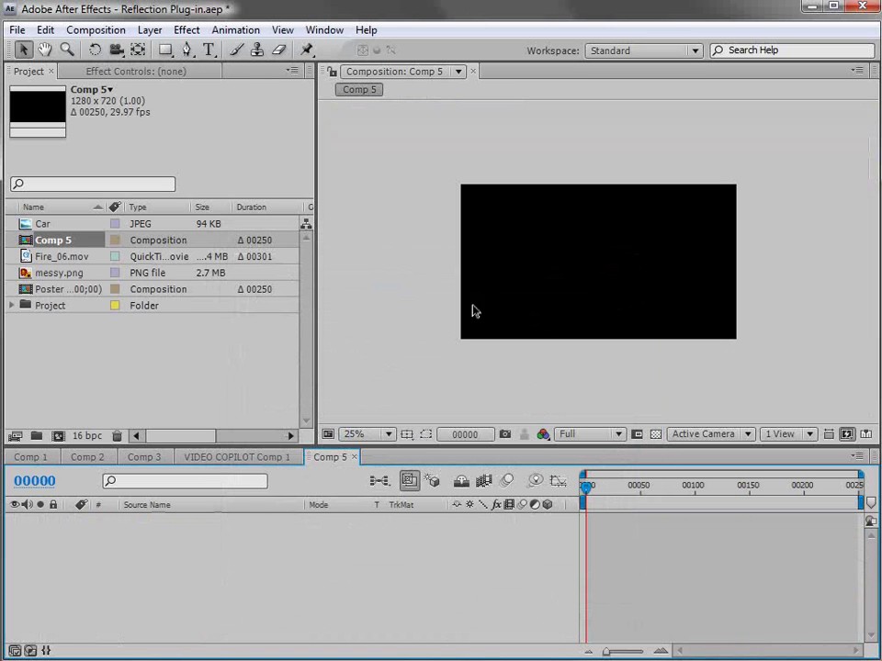
pyautogui.click(69, 276)
pyautogui.moveTo(69, 278); pyautogui.dragTo(581, 248)
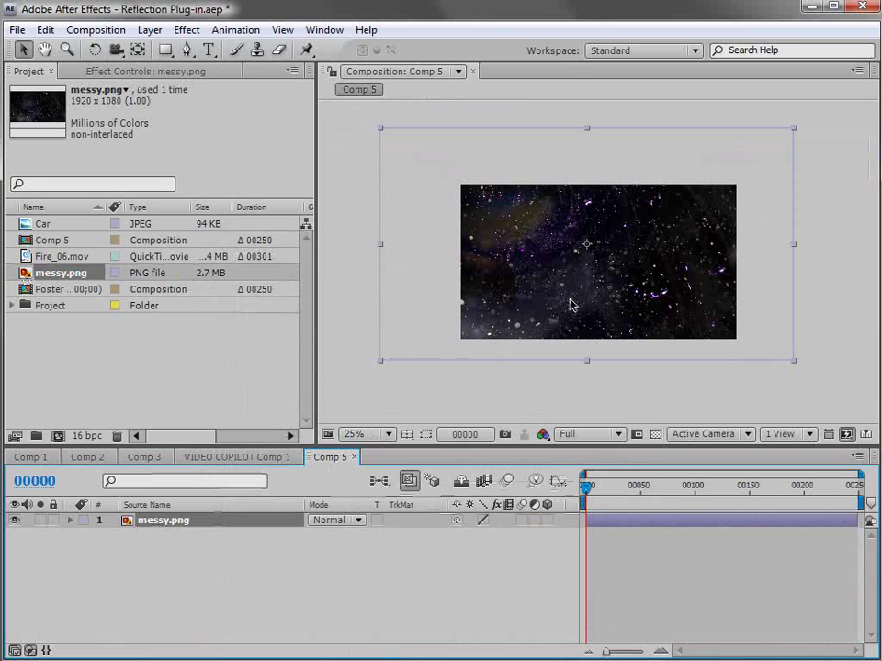
# Make messy.png a 3D layer and rotate it flat to act as a floor.
pyautogui.click(547, 520)
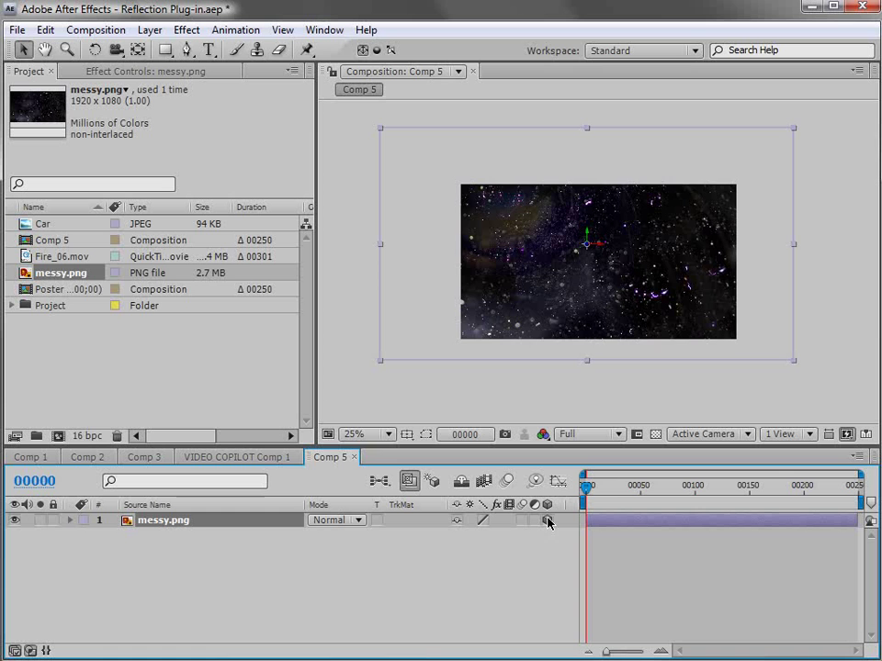
pyautogui.scroll(1, 616, 300)
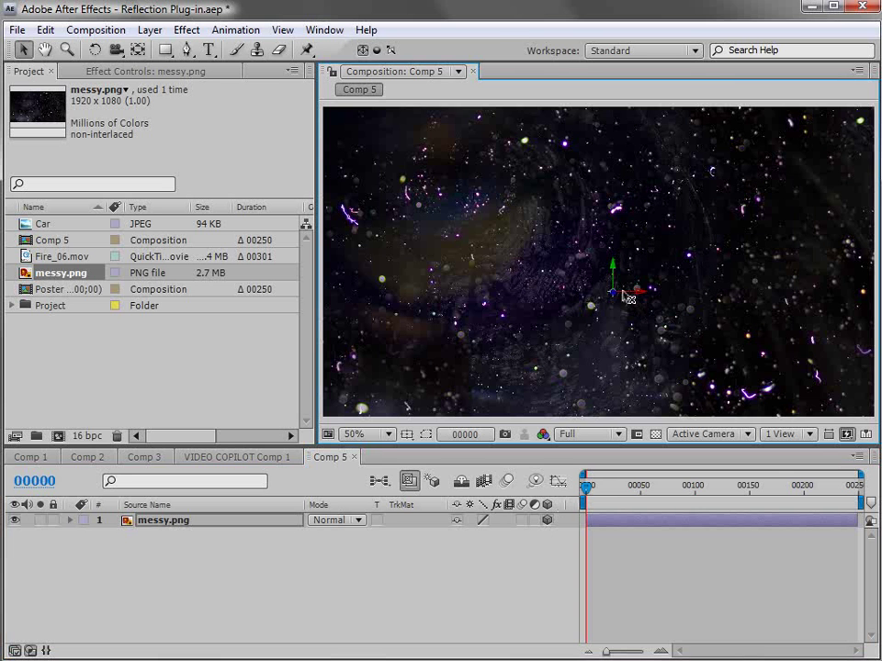
pyautogui.press('w')
pyautogui.moveTo(626, 293); pyautogui.dragTo(624, 259)
pyautogui.press('v')
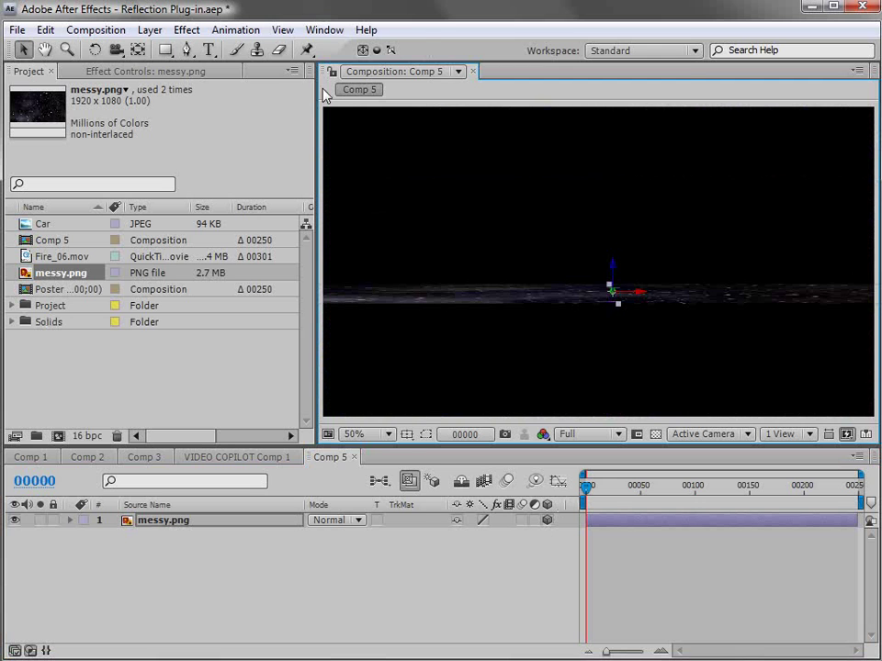
# Add Camera 1 with the 24mm preset and orbit it across the messy.png floor.
pyautogui.click(150, 29)
pyautogui.moveTo(184, 50)
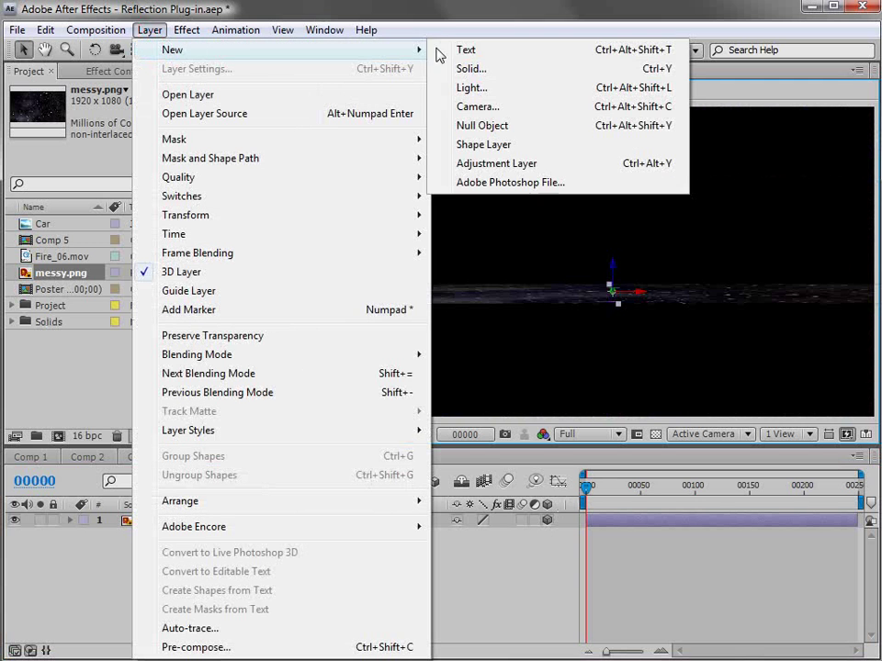
pyautogui.click(531, 109)
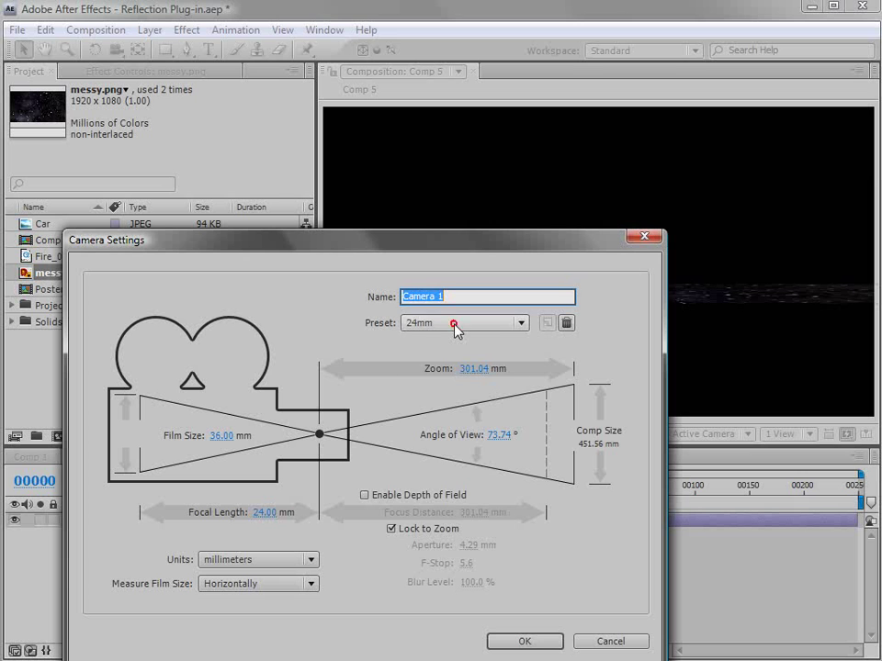
pyautogui.click(453, 323)
pyautogui.click(451, 411)
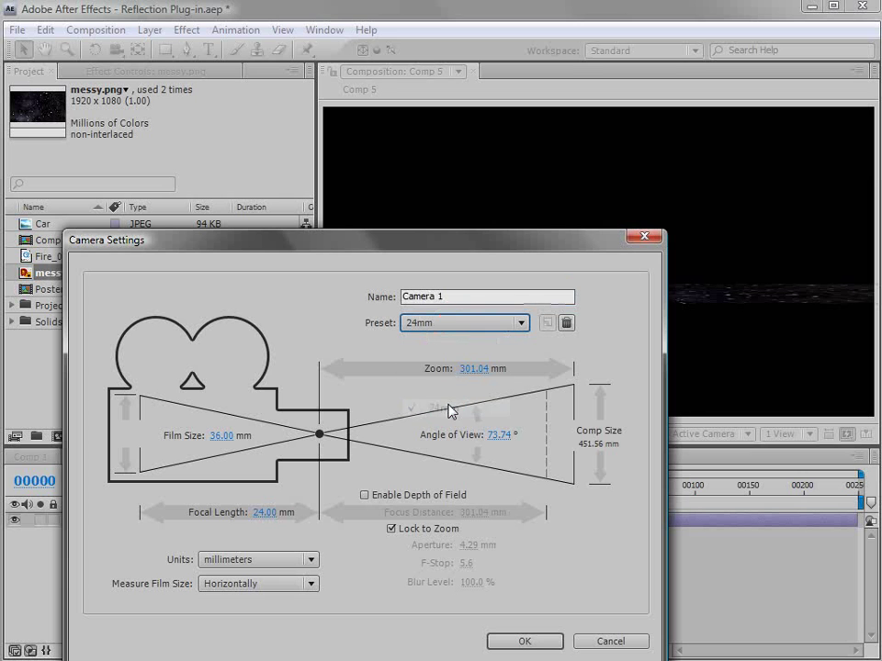
pyautogui.click(516, 639)
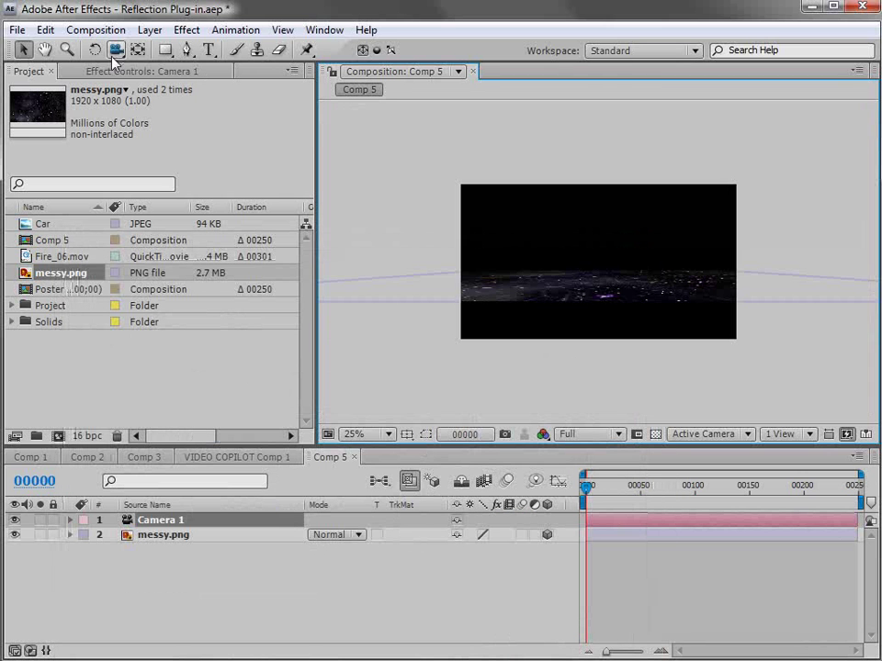
pyautogui.click(115, 50)
pyautogui.moveTo(583, 277); pyautogui.dragTo(622, 327)
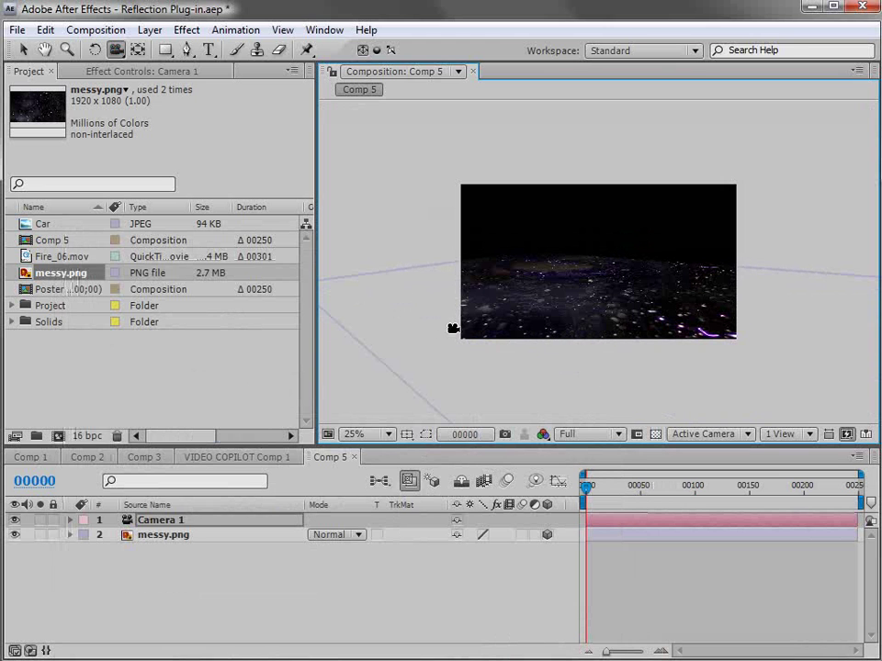
# Create a VIDEO COPILOT text layer over the star floor and nudge it slightly left.
pyautogui.click(209, 50)
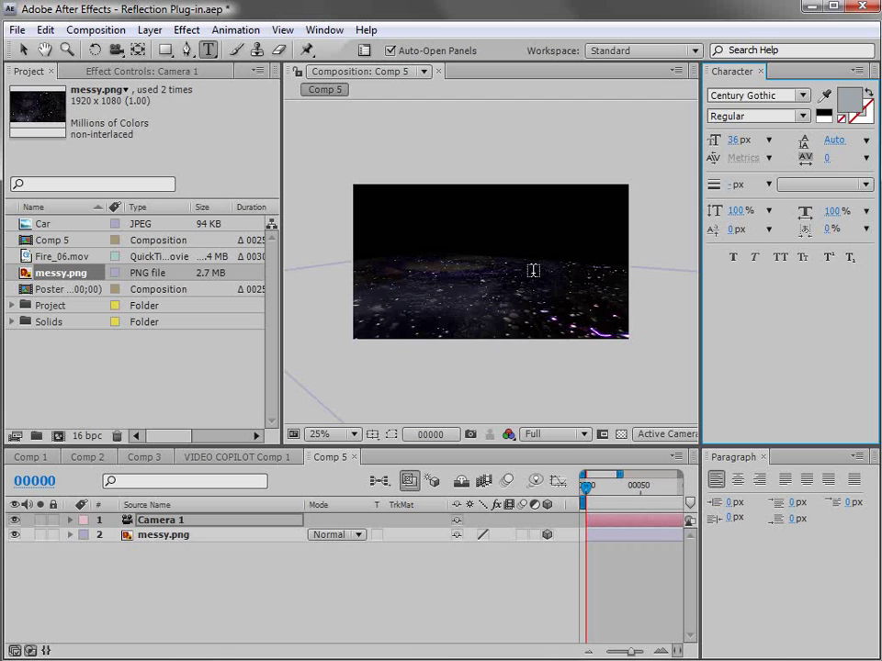
pyautogui.click(426, 269)
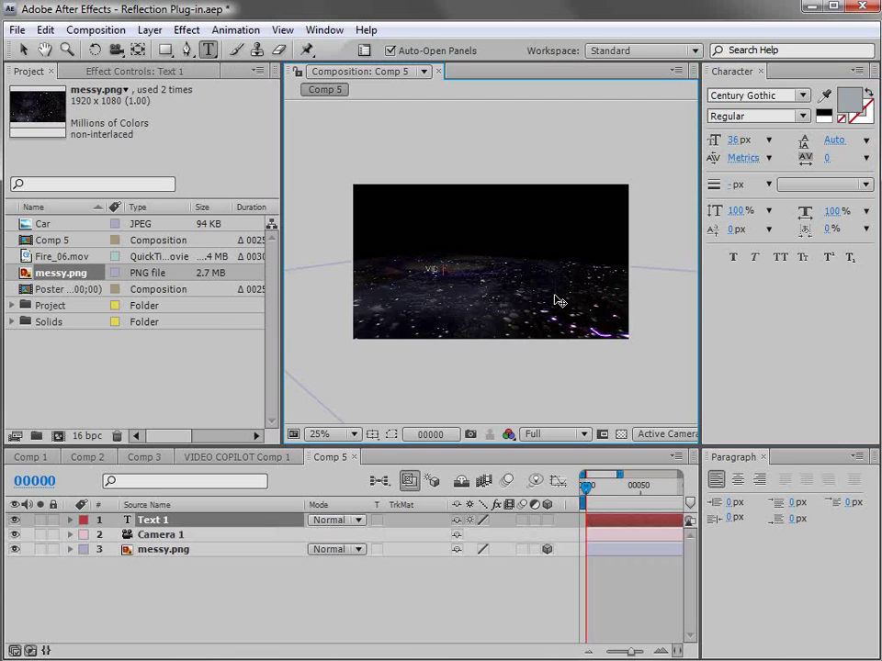
pyautogui.write('VIDEO COPILOT')
pyautogui.click(23, 51)
pyautogui.click(529, 259)
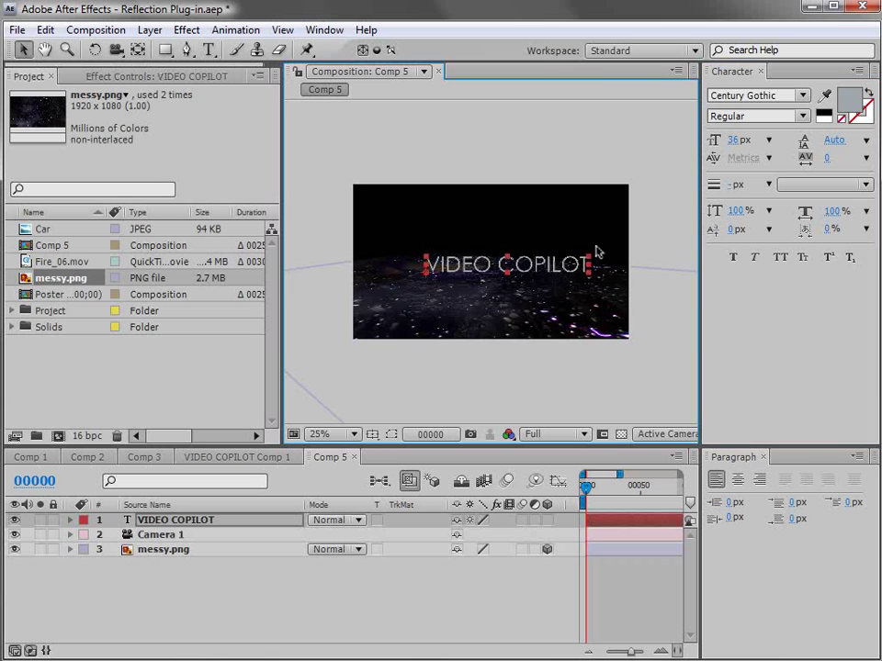
pyautogui.scroll(1, 498, 312)
pyautogui.scroll(-1, 503, 278)
pyautogui.moveTo(503, 274); pyautogui.dragTo(492, 274)
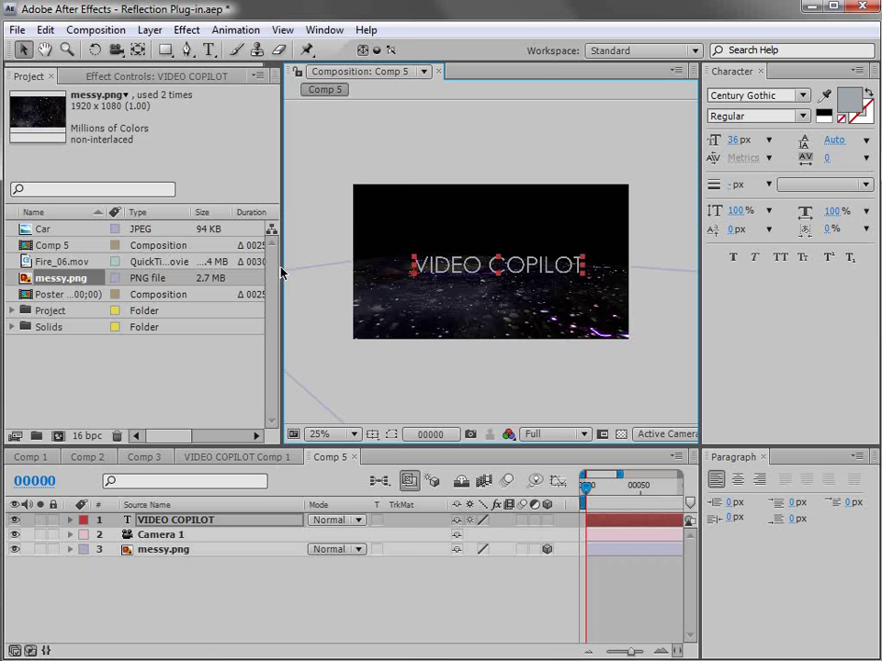
# Apply VC Reflect to the title, raise the floor position, and set opacity 52% with slight blur.
pyautogui.click(186, 30)
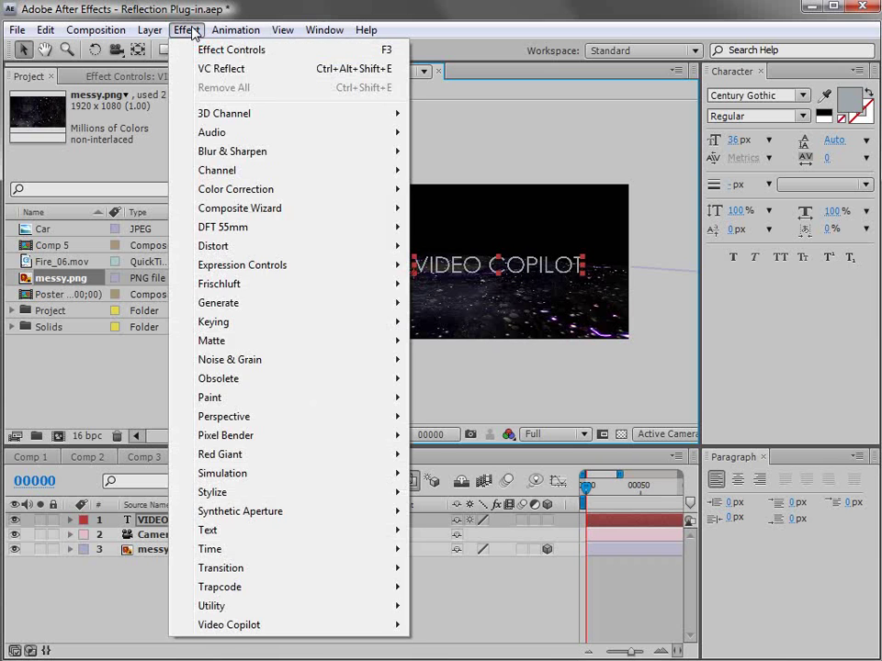
pyautogui.click(224, 69)
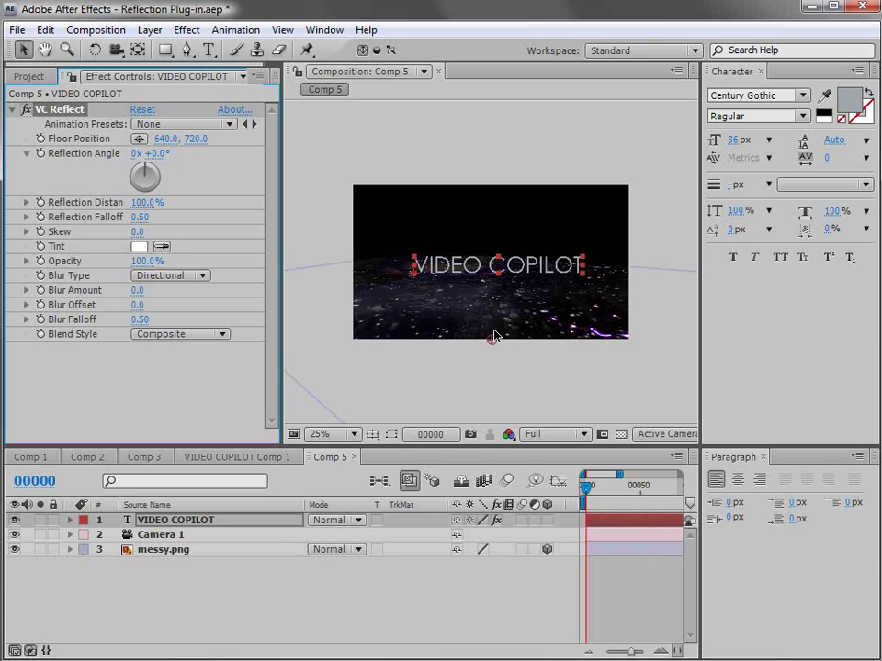
pyautogui.scroll(2, 495, 334)
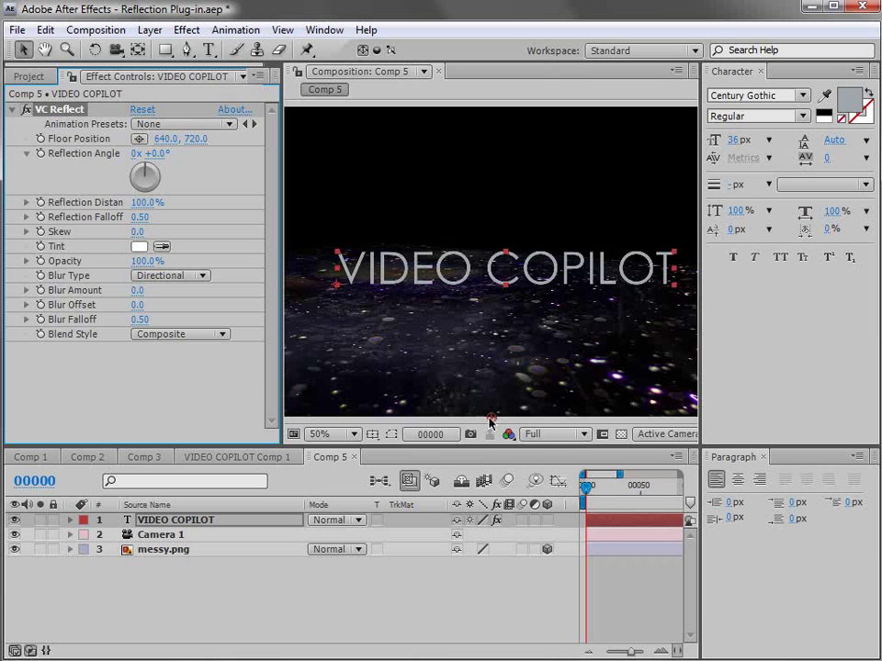
pyautogui.moveTo(492, 421); pyautogui.dragTo(491, 286)
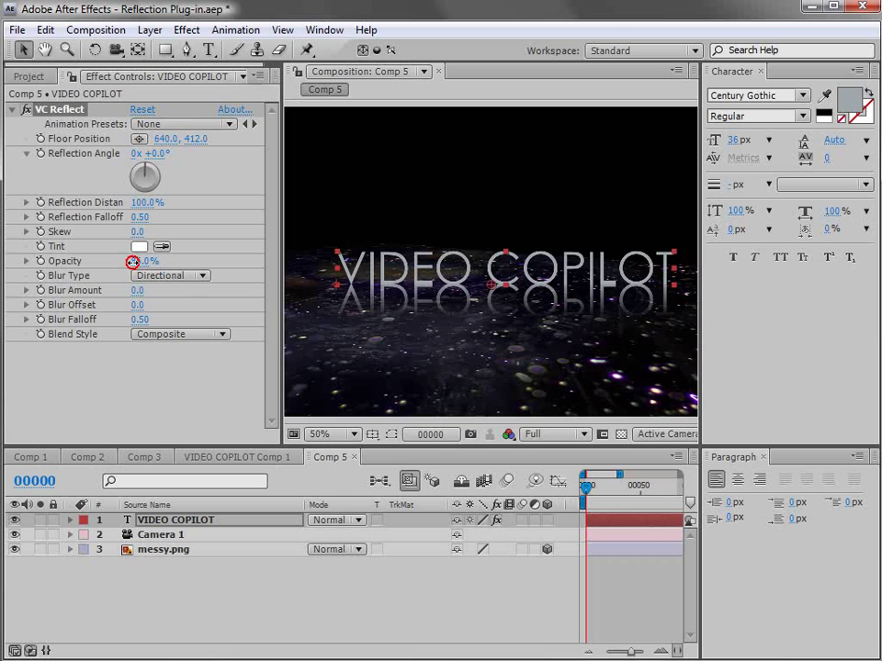
pyautogui.moveTo(129, 264); pyautogui.dragTo(149, 288)
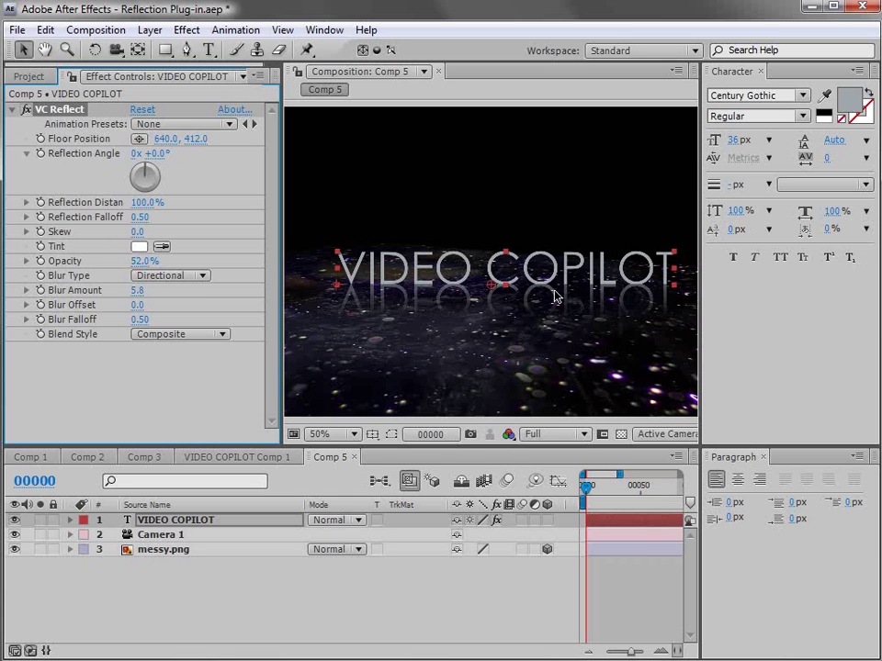
# Move the title up and left above its reflection and select its VC Reflect effect.
pyautogui.click(615, 577)
pyautogui.click(182, 523)
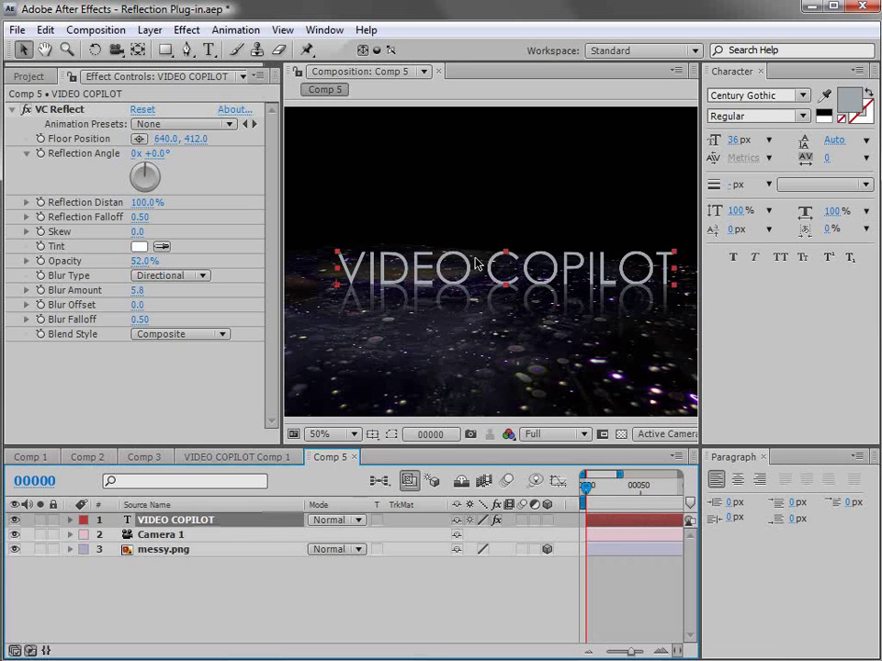
pyautogui.moveTo(522, 272); pyautogui.dragTo(424, 266)
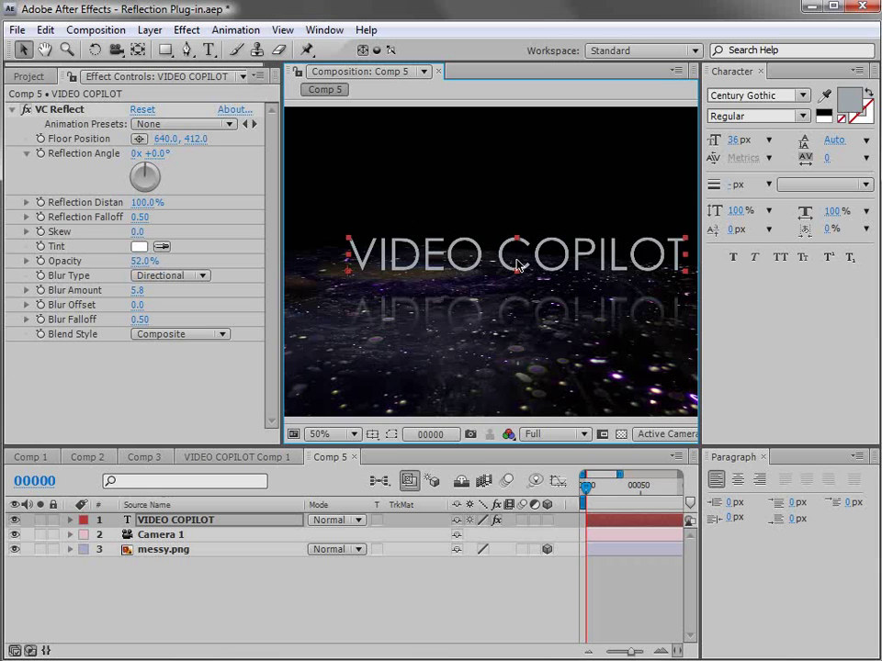
pyautogui.click(66, 111)
# Remove VC Reflect and pre-compose the title into VIDEO COPILOT Comp 2, moving all attributes.
pyautogui.press('Delete')
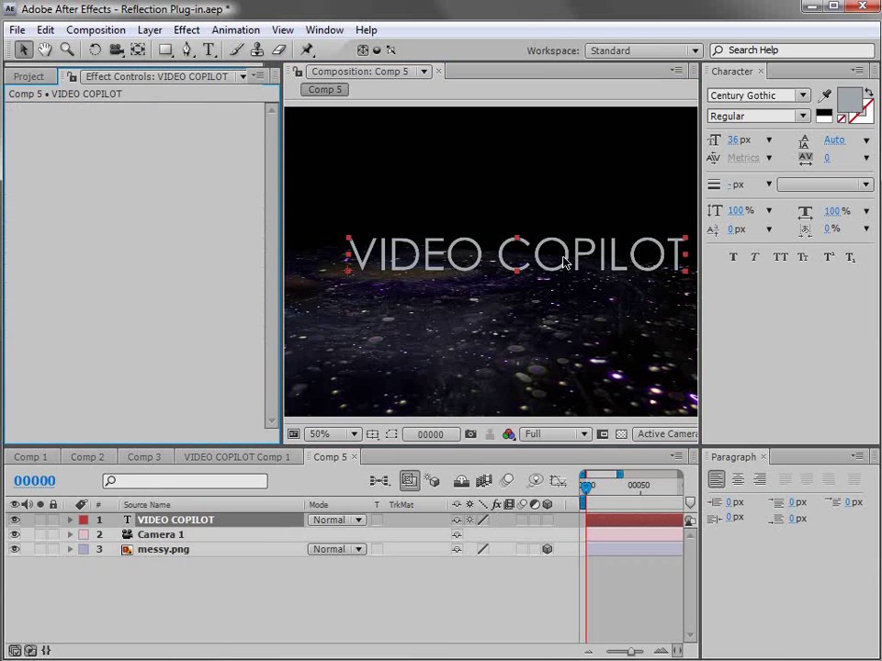
pyautogui.press(',')
pyautogui.moveTo(529, 262); pyautogui.dragTo(521, 267)
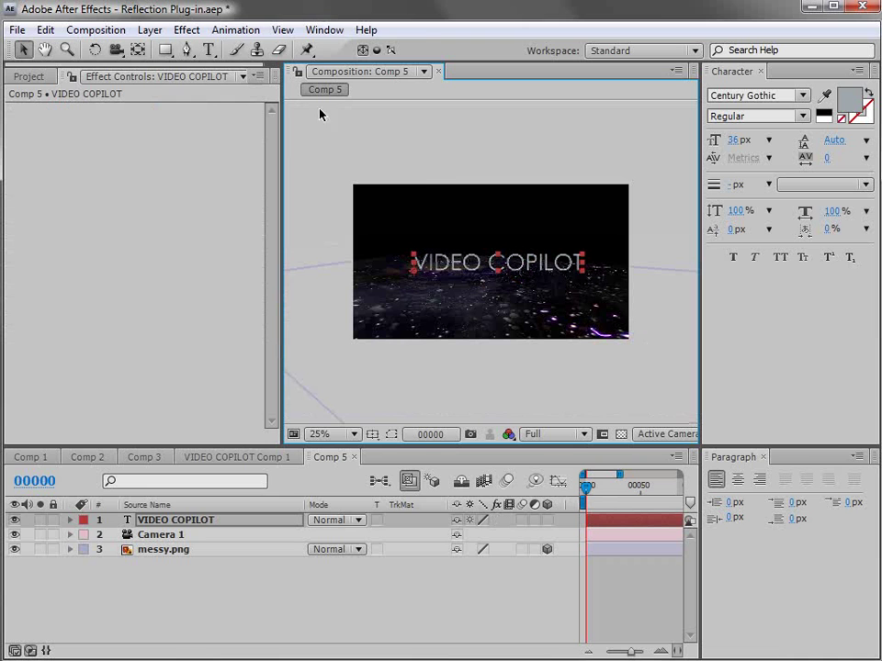
pyautogui.click(149, 29)
pyautogui.click(193, 648)
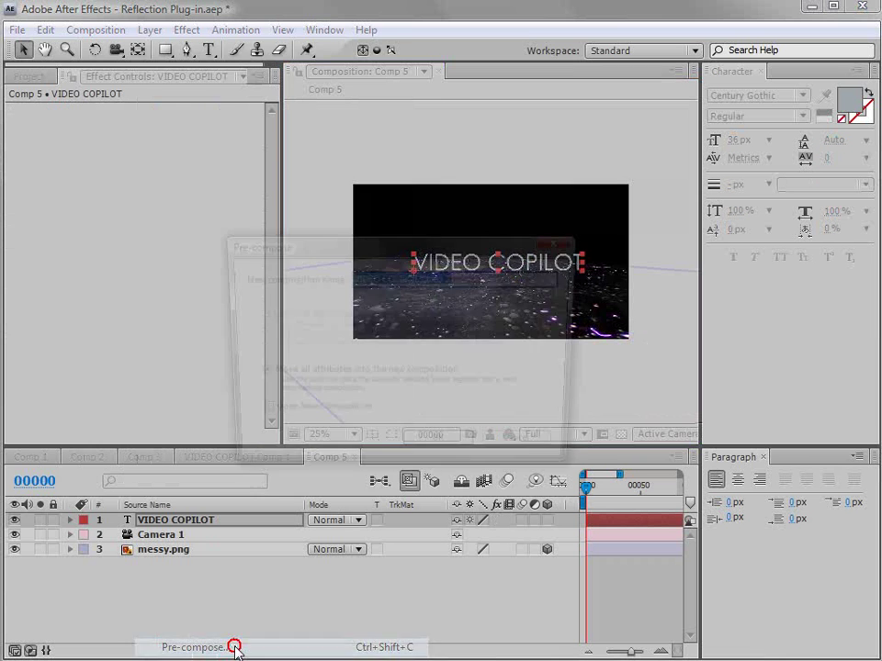
pyautogui.click(258, 373)
pyautogui.click(450, 459)
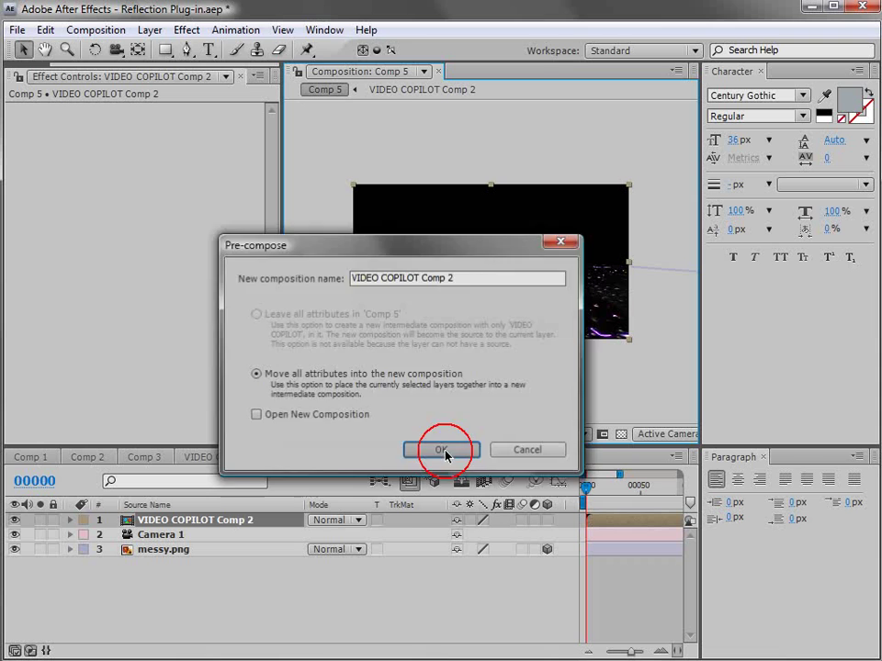
# Reapply VC Reflect with floor at 640, 400, 38% opacity and Falloff blur.
pyautogui.click(187, 30)
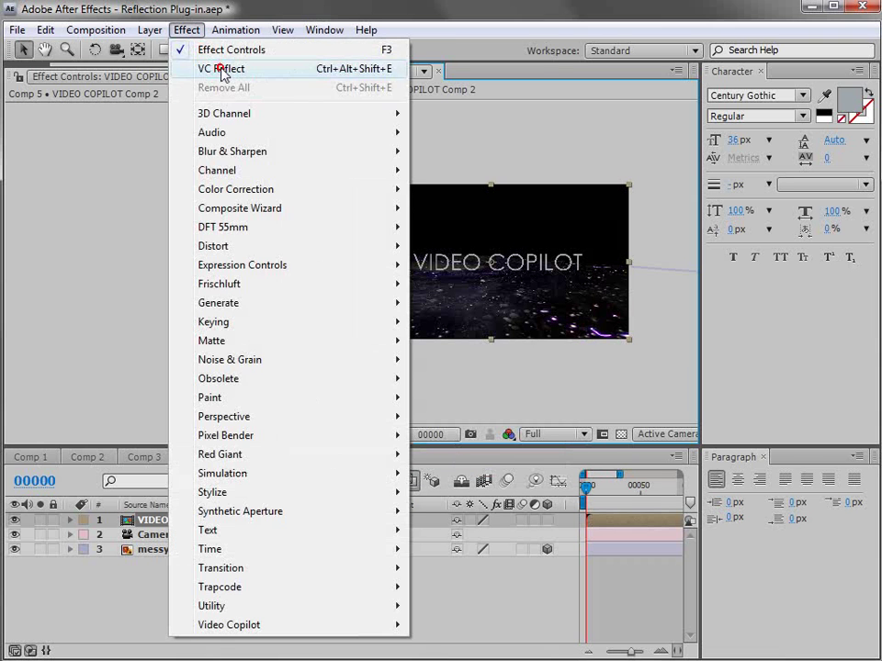
pyautogui.click(221, 70)
pyautogui.scroll(2, 496, 414)
pyautogui.moveTo(495, 414); pyautogui.dragTo(493, 283)
pyautogui.moveTo(137, 262); pyautogui.dragTo(170, 284)
pyautogui.click(170, 276)
pyautogui.click(163, 297)
pyautogui.moveTo(613, 242); pyautogui.dragTo(556, 274)
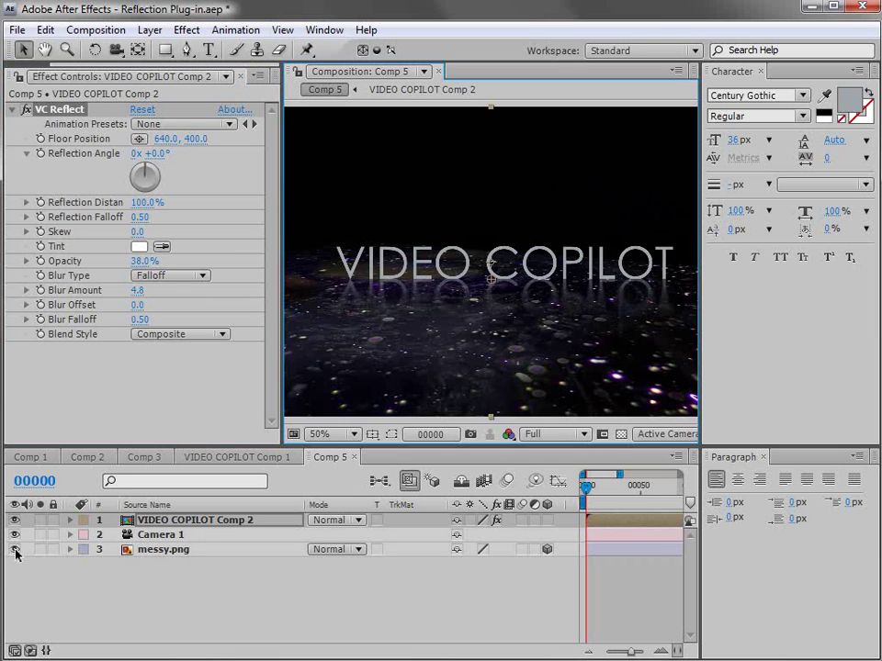
# Hide messy.png and create Medium Gray-Red Solid 1 in colour 735555.
pyautogui.click(15, 550)
pyautogui.click(150, 29)
pyautogui.moveTo(404, 49)
pyautogui.click(469, 69)
pyautogui.click(468, 409)
pyautogui.click(189, 358)
pyautogui.click(198, 357)
pyautogui.click(519, 238)
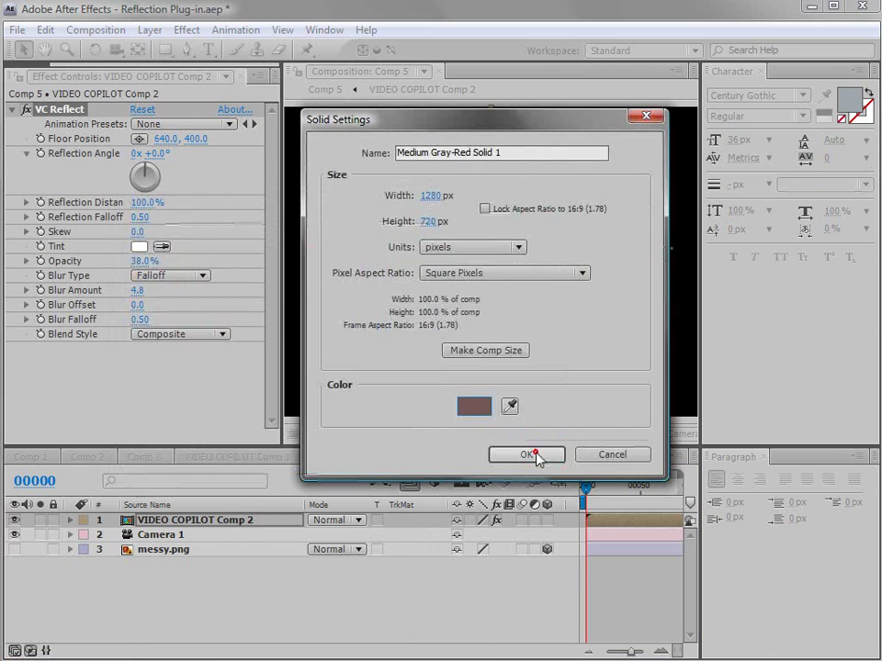
pyautogui.click(538, 454)
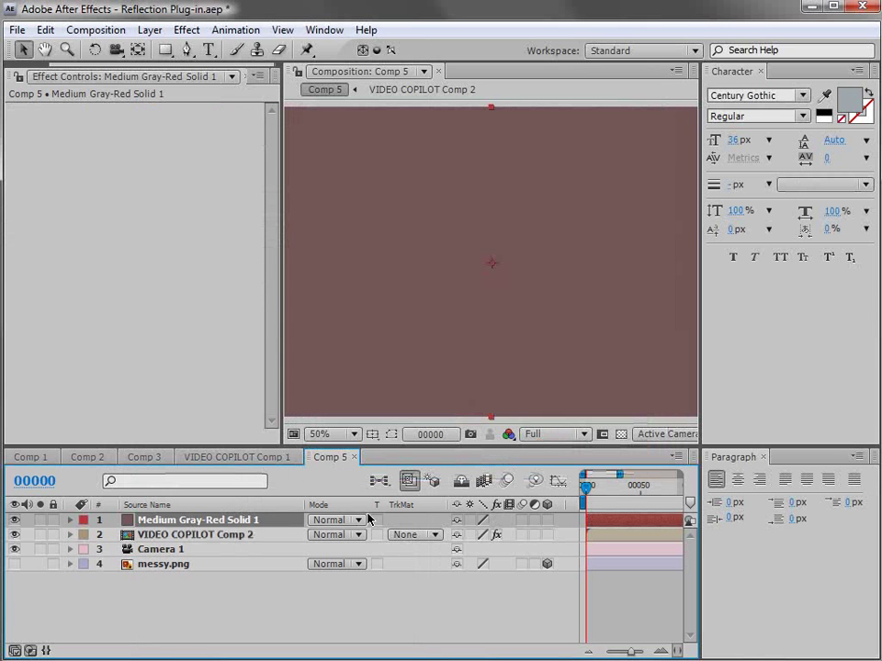
# Make the solid 3D, tilt it flat into a floor, and move it below VIDEO COPILOT Comp 2.
pyautogui.click(546, 520)
pyautogui.scroll(-2, 523, 304)
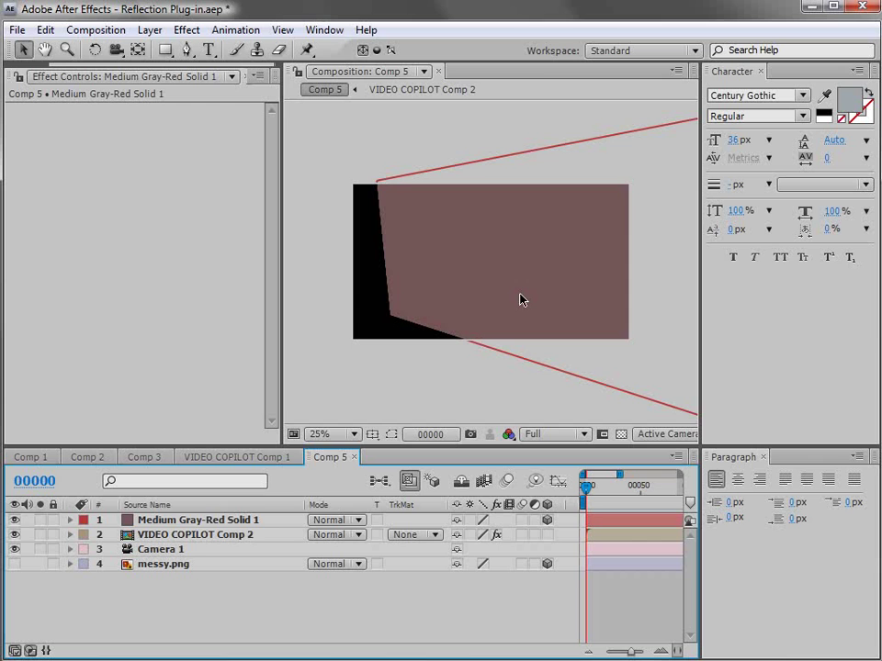
pyautogui.click(527, 243)
pyautogui.press('w')
pyautogui.moveTo(488, 317); pyautogui.dragTo(511, 245)
pyautogui.press('v')
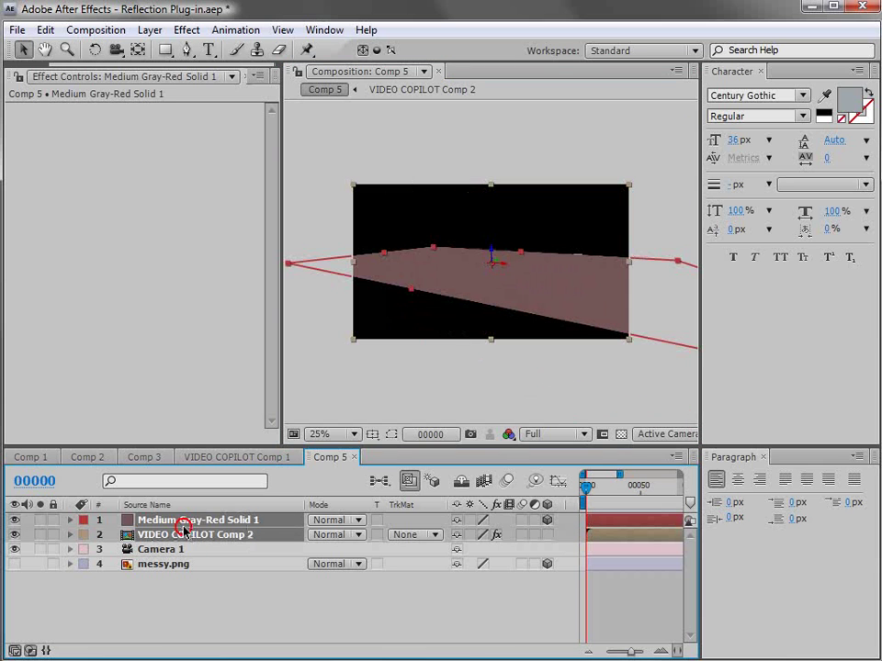
pyautogui.click(170, 549)
pyautogui.moveTo(184, 525)
pyautogui.mouseDown()
pyautogui.moveTo(181, 551)
pyautogui.moveTo(181, 542)
pyautogui.mouseUp()
# Make VIDEO COPILOT Comp 2 a 3D layer and raise it slightly off the floor.
pyautogui.click(415, 371)
pyautogui.press('.')
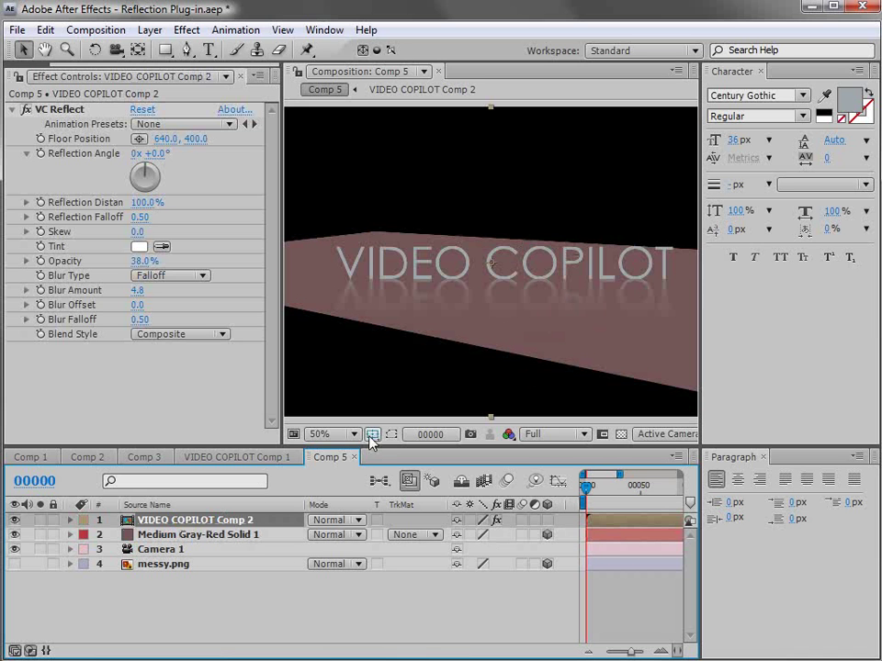
pyautogui.click(547, 520)
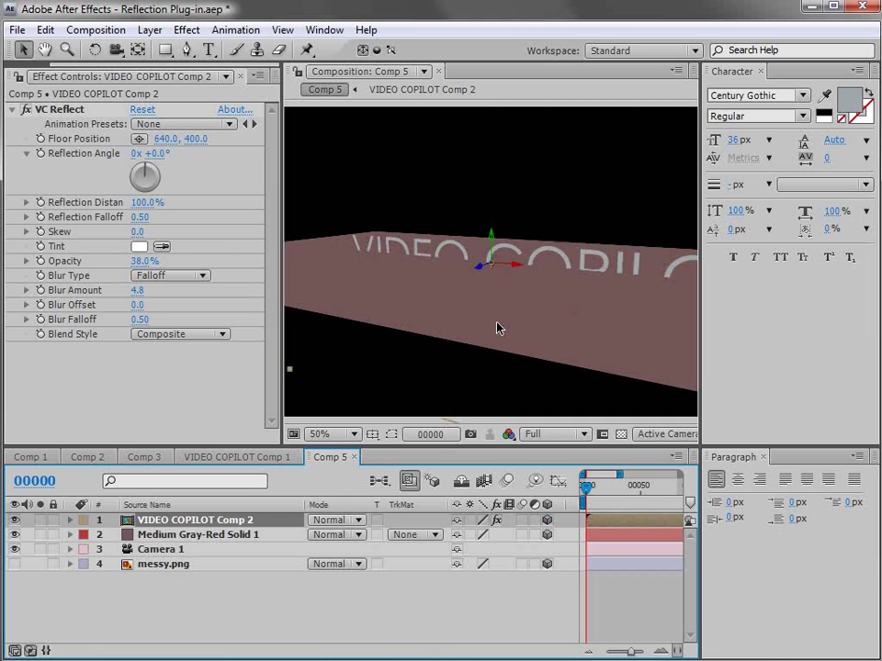
pyautogui.click(180, 521)
pyautogui.moveTo(493, 253)
pyautogui.mouseDown()
pyautogui.moveTo(501, 209)
pyautogui.moveTo(496, 241)
pyautogui.mouseUp()
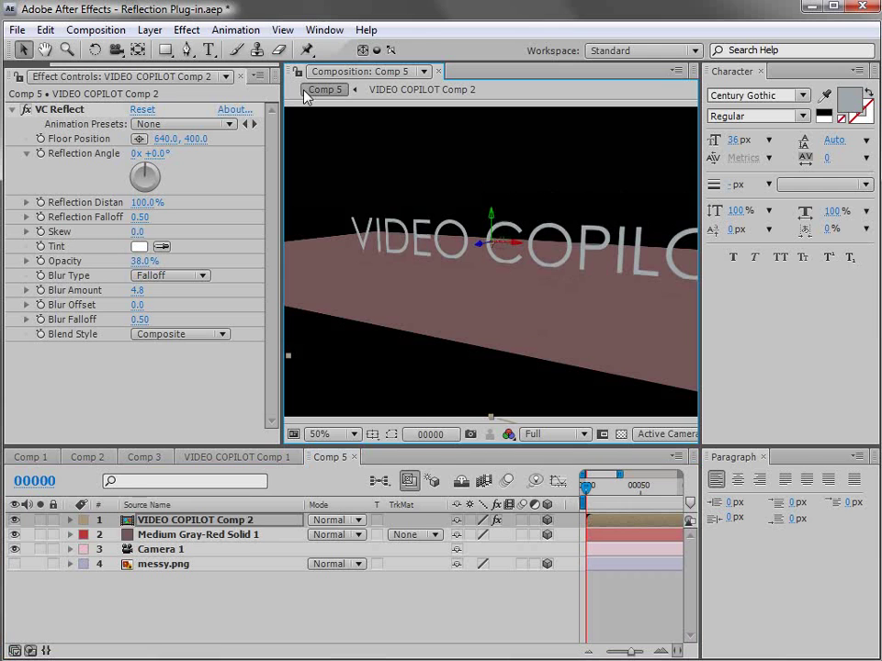
# Add a new adjustment layer and place it beneath VIDEO COPILOT Comp 2.
pyautogui.click(150, 30)
pyautogui.moveTo(158, 55)
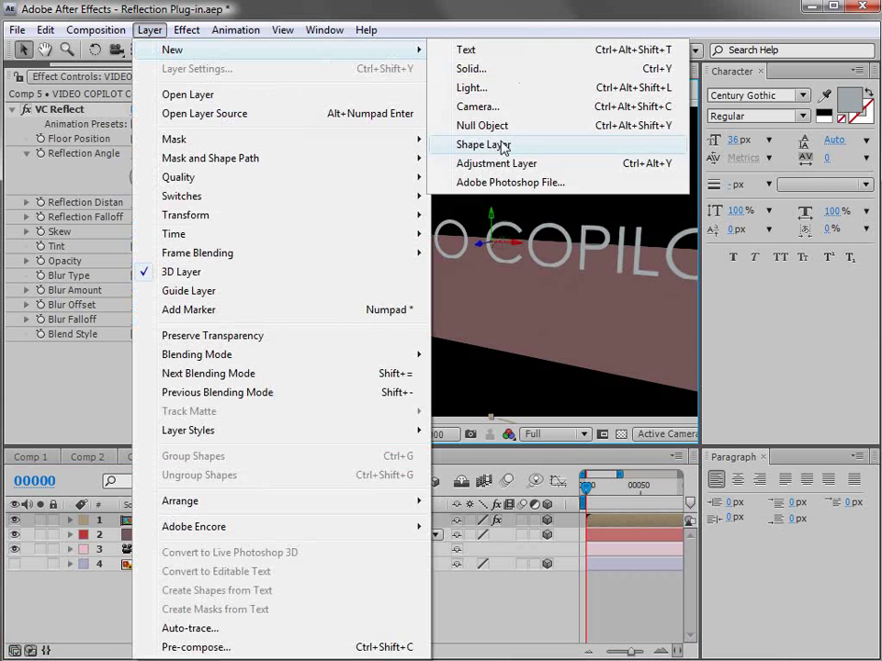
pyautogui.click(485, 164)
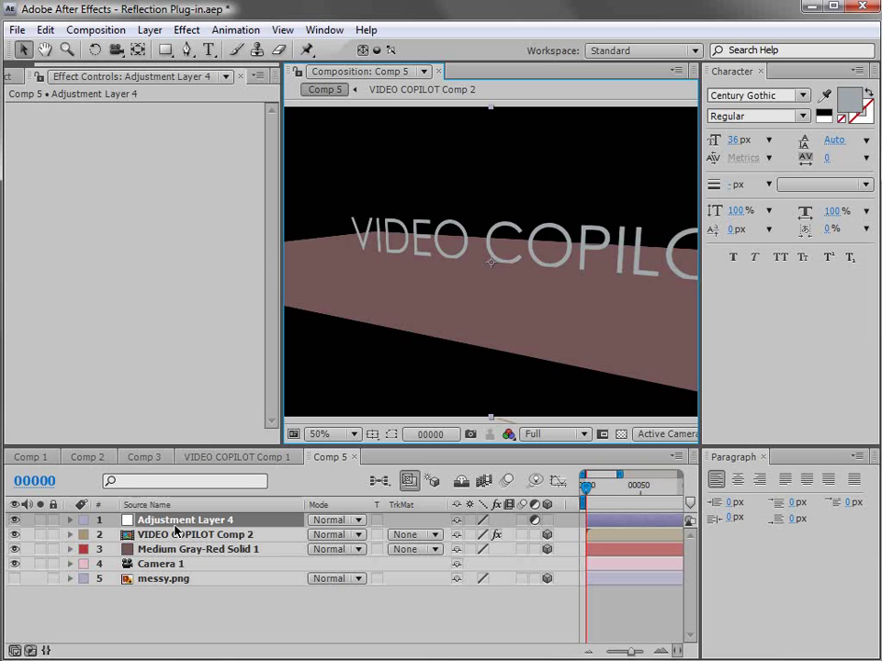
pyautogui.moveTo(178, 522); pyautogui.dragTo(173, 548)
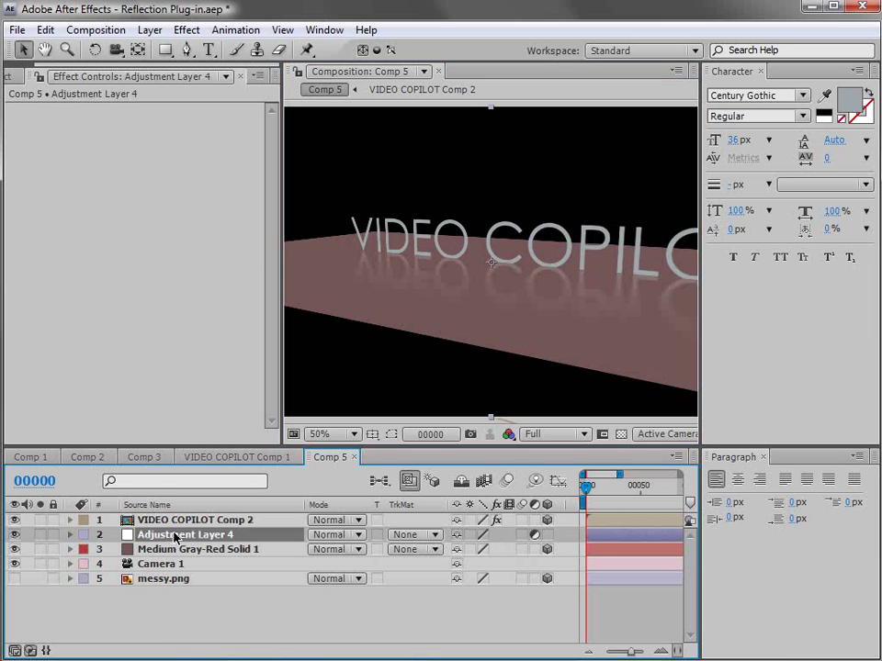
# Add a point light and move it near the O of VIDEO.
pyautogui.click(187, 550)
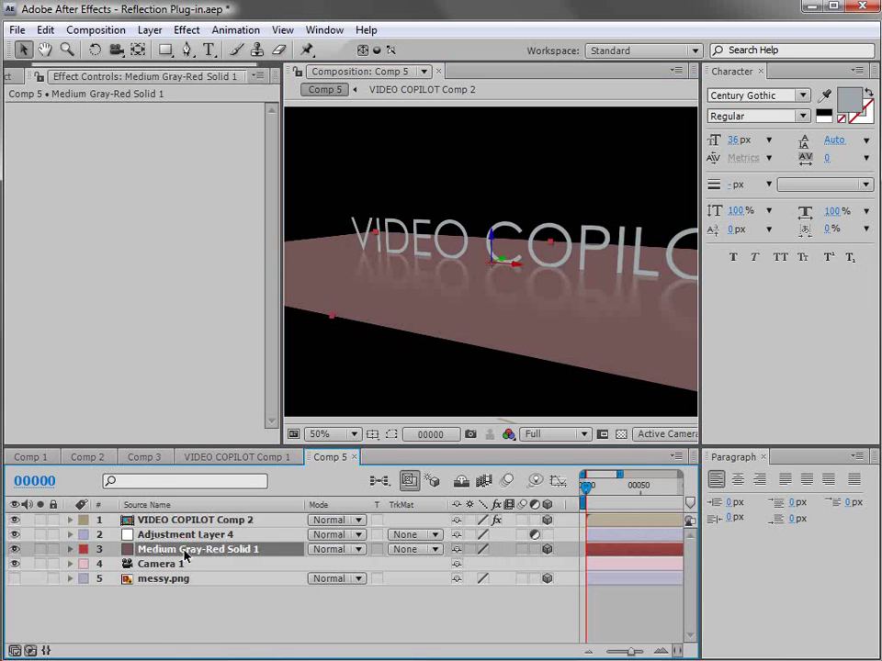
pyautogui.click(150, 29)
pyautogui.moveTo(173, 50)
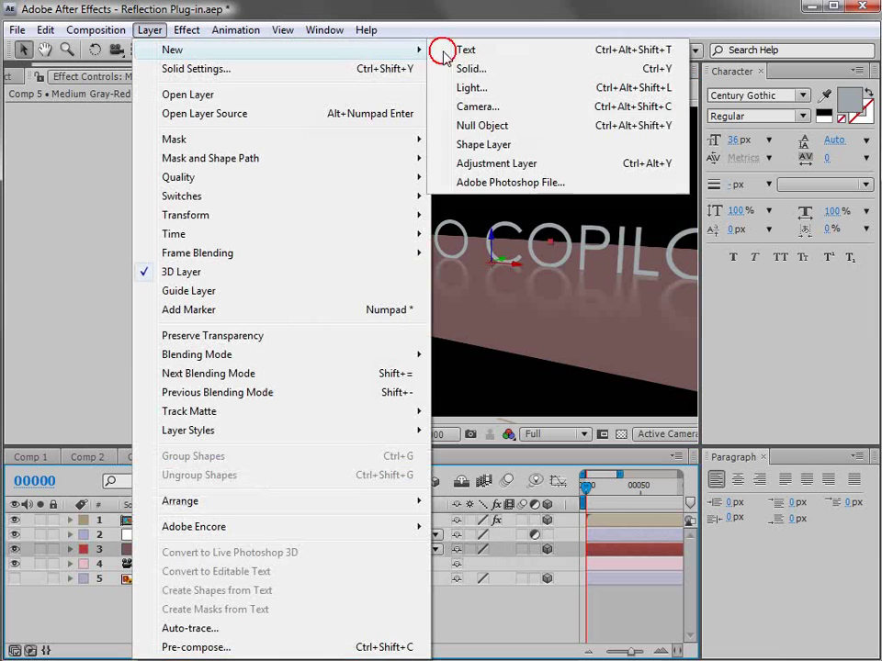
pyautogui.click(477, 90)
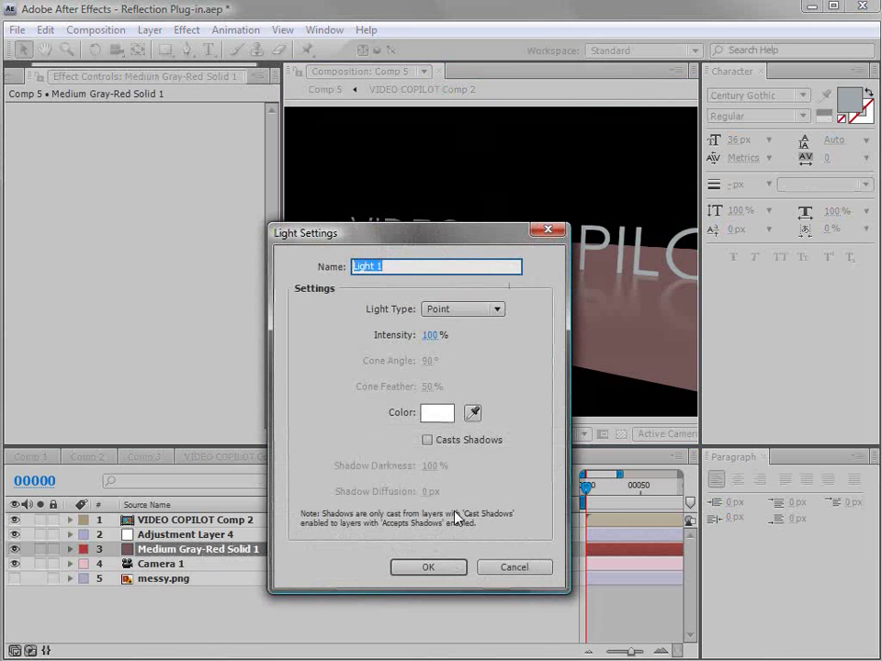
pyautogui.click(424, 567)
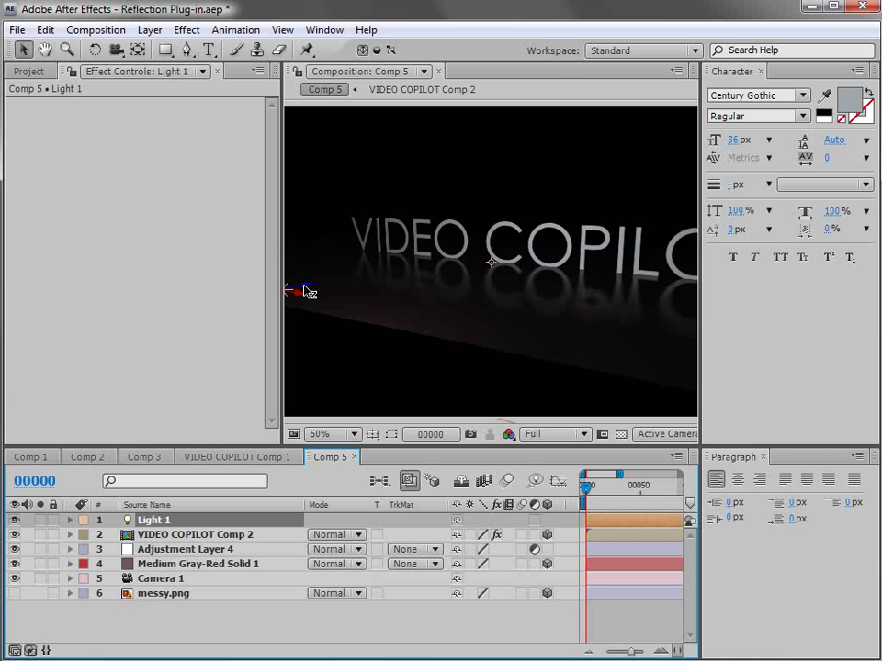
pyautogui.moveTo(300, 291); pyautogui.dragTo(441, 171)
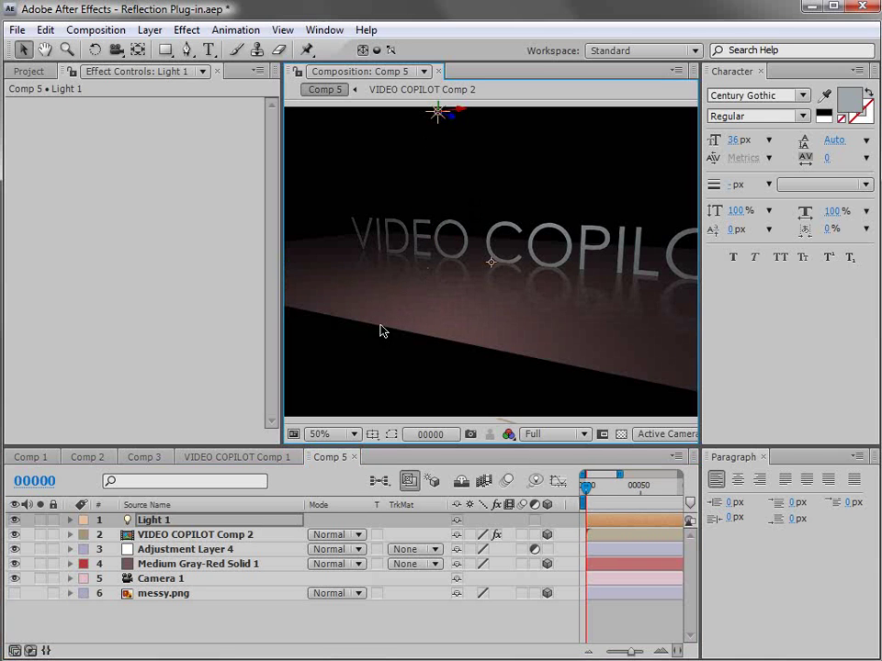
# Scale the Medium Gray-Red Solid 1 floor up to 152%.
pyautogui.click(228, 565)
pyautogui.press('s')
pyautogui.moveTo(516, 578); pyautogui.dragTo(569, 579)
# Apply Fractal Noise from Noise & Grain to the floor solid.
pyautogui.scroll(-2, 478, 244)
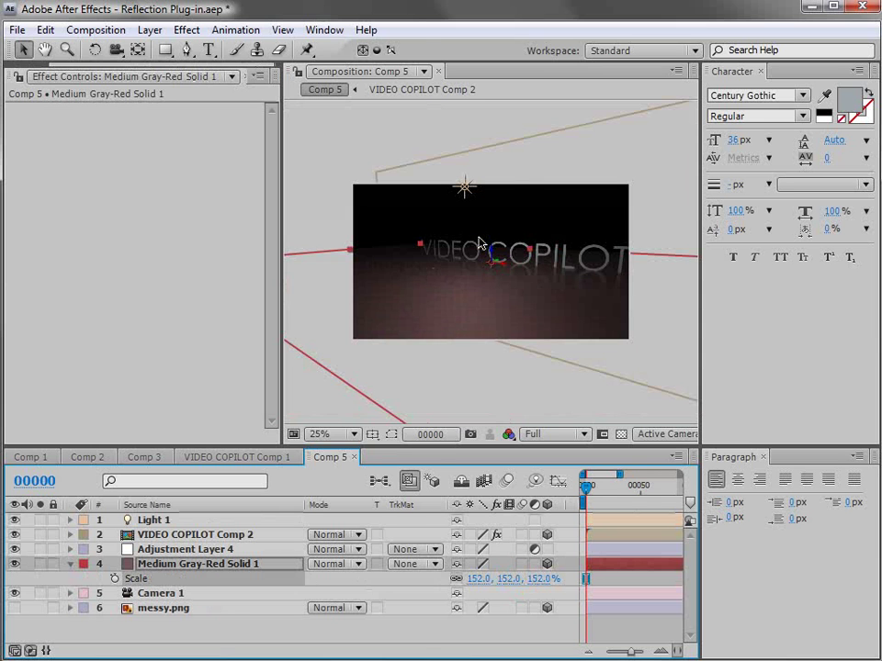
pyautogui.click(139, 29)
pyautogui.moveTo(181, 27)
pyautogui.moveTo(243, 313)
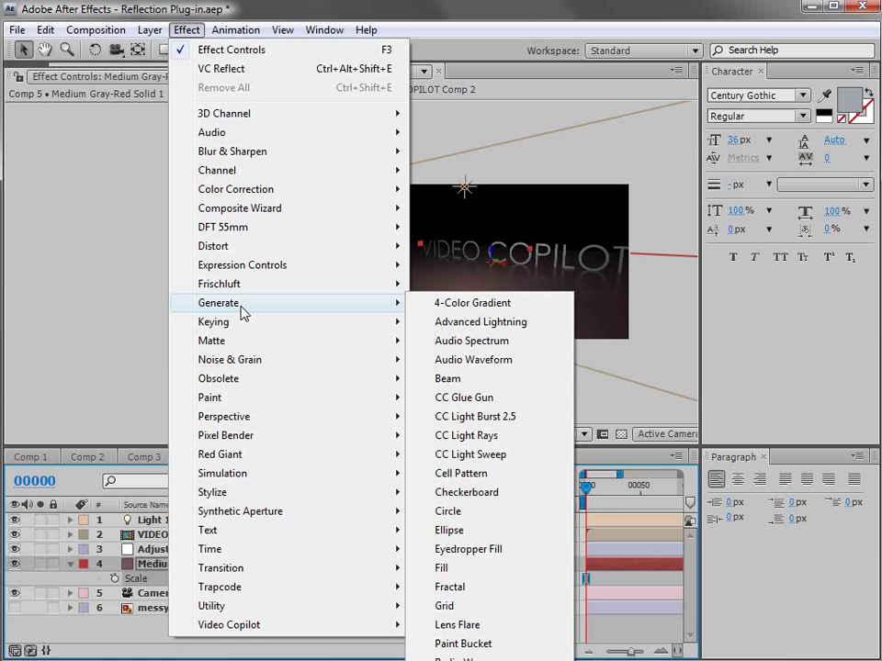
pyautogui.moveTo(237, 361)
pyautogui.click(464, 398)
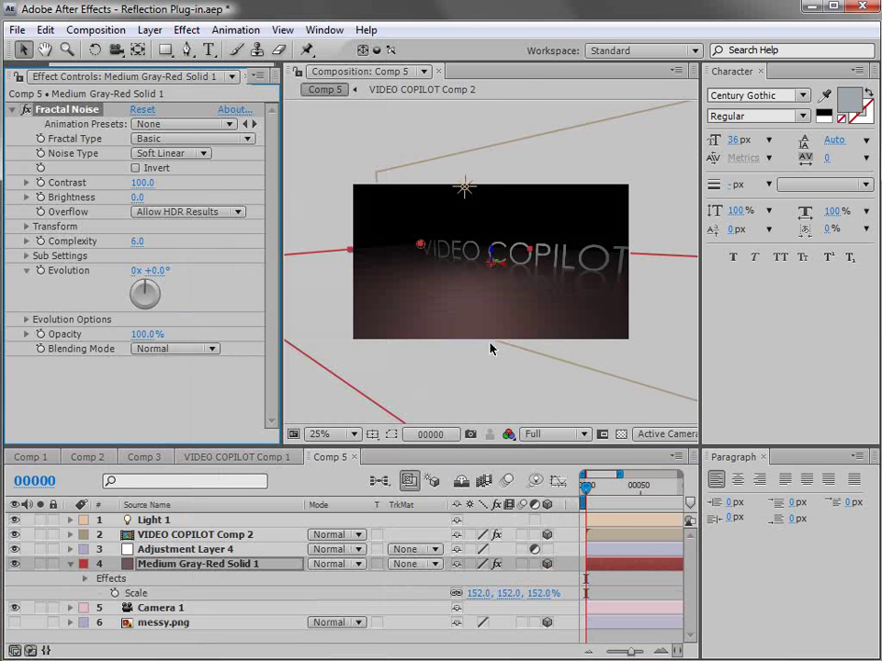
# Blend the noise in Overlay mode at 35% opacity and orbit the camera around the title.
pyautogui.click(157, 360)
pyautogui.click(194, 397)
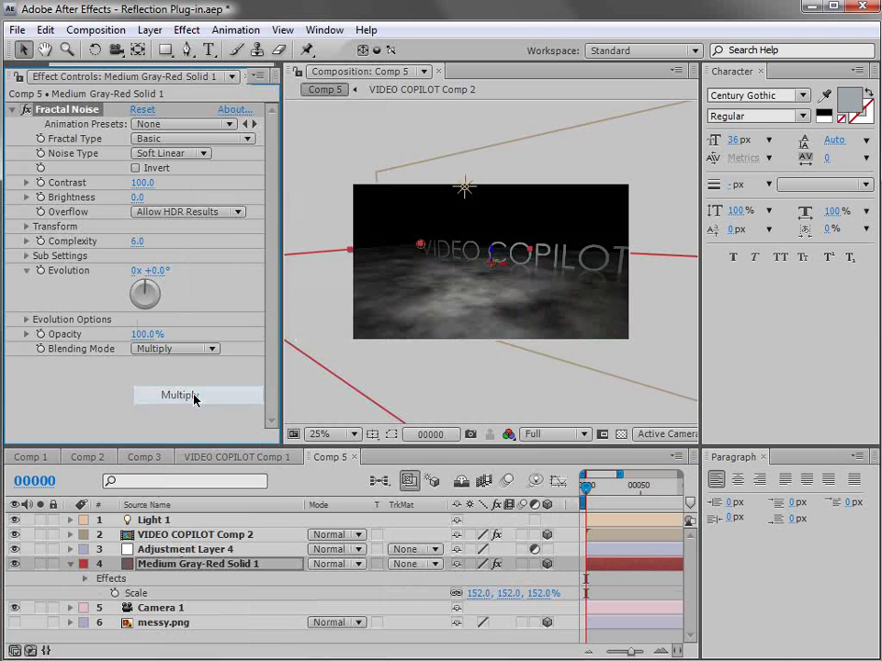
pyautogui.press('.')
pyautogui.click(138, 354)
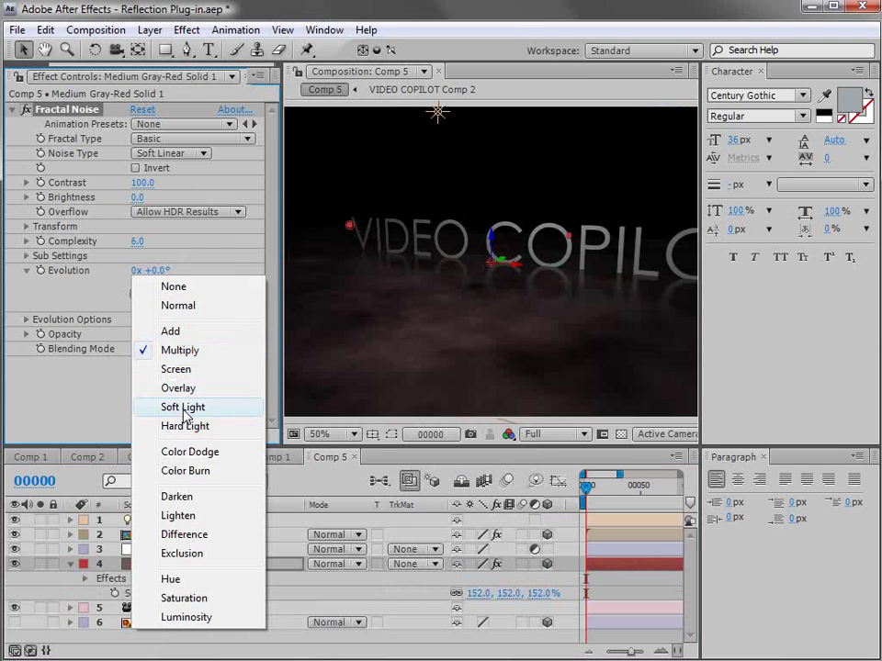
pyautogui.click(170, 389)
pyautogui.moveTo(152, 345); pyautogui.dragTo(92, 347)
pyautogui.press('`')
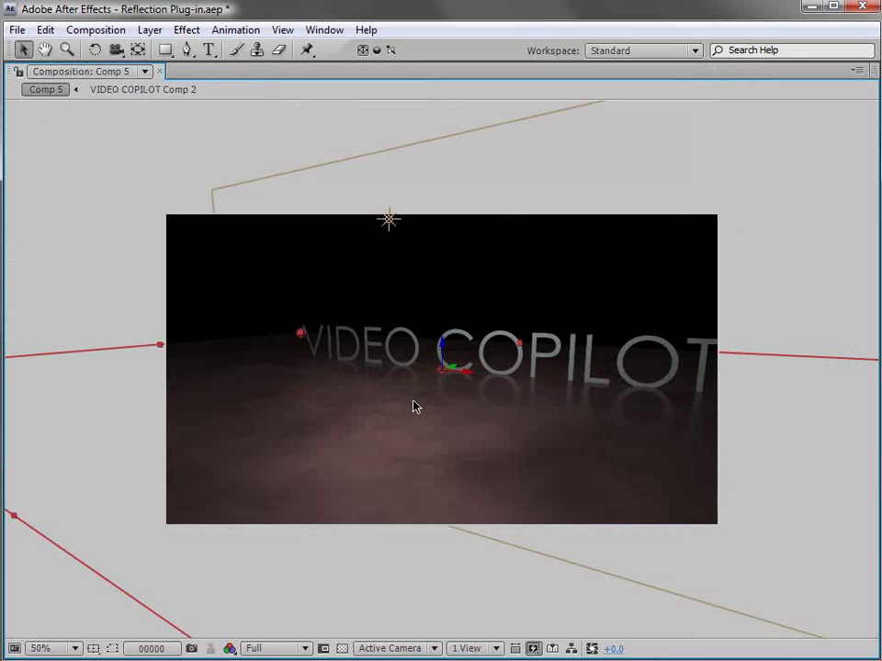
pyautogui.press('`')
pyautogui.press('c')
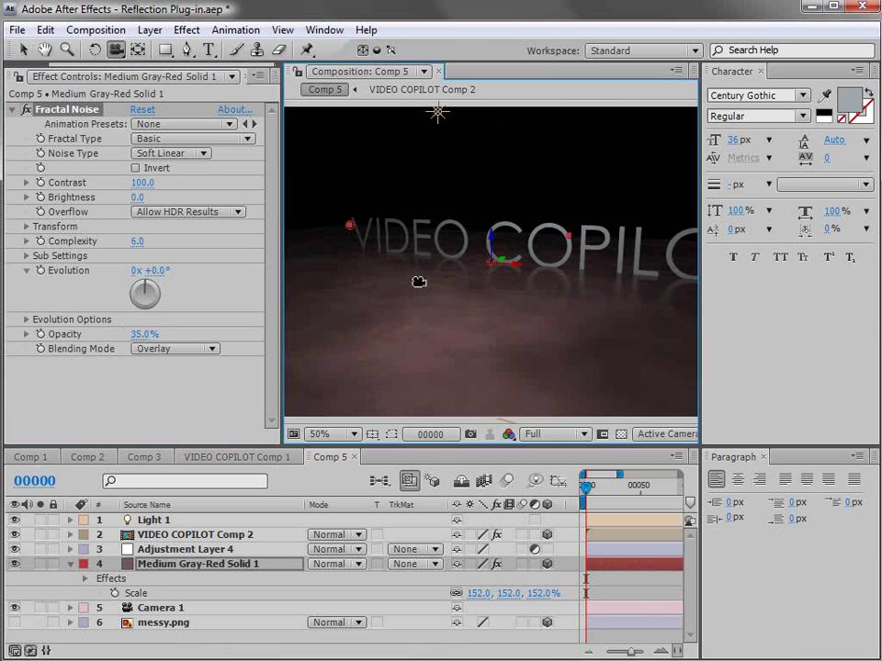
pyautogui.moveTo(402, 288); pyautogui.dragTo(384, 301)
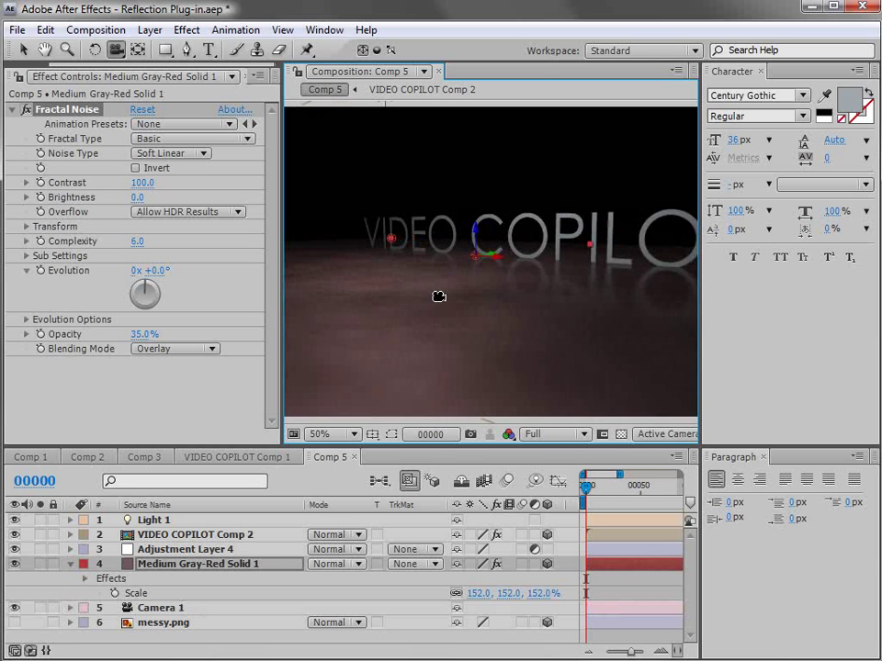
# Set the title's VC Reflect Blend Style to Reflection Only.
pyautogui.click(219, 536)
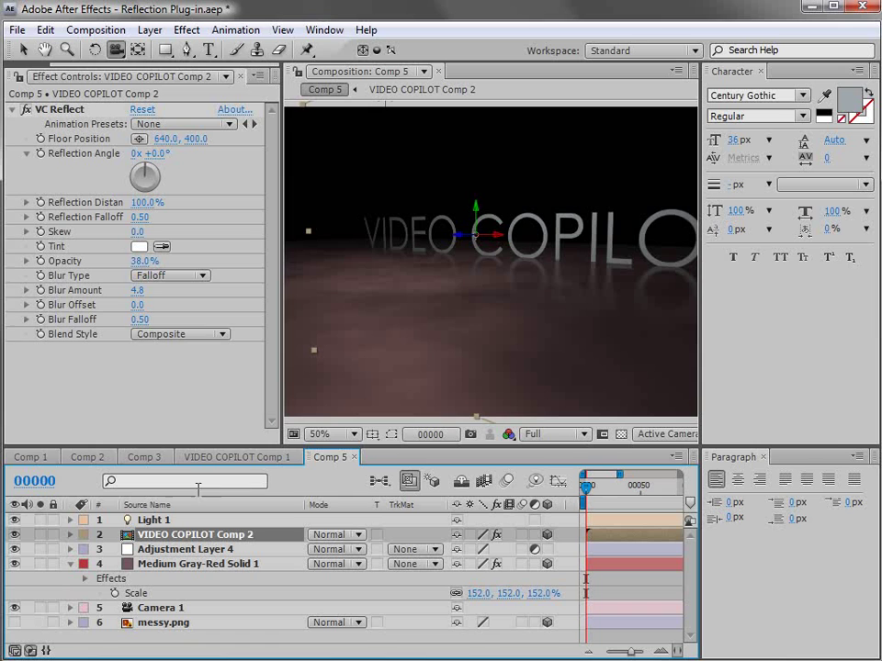
pyautogui.click(175, 335)
pyautogui.click(230, 378)
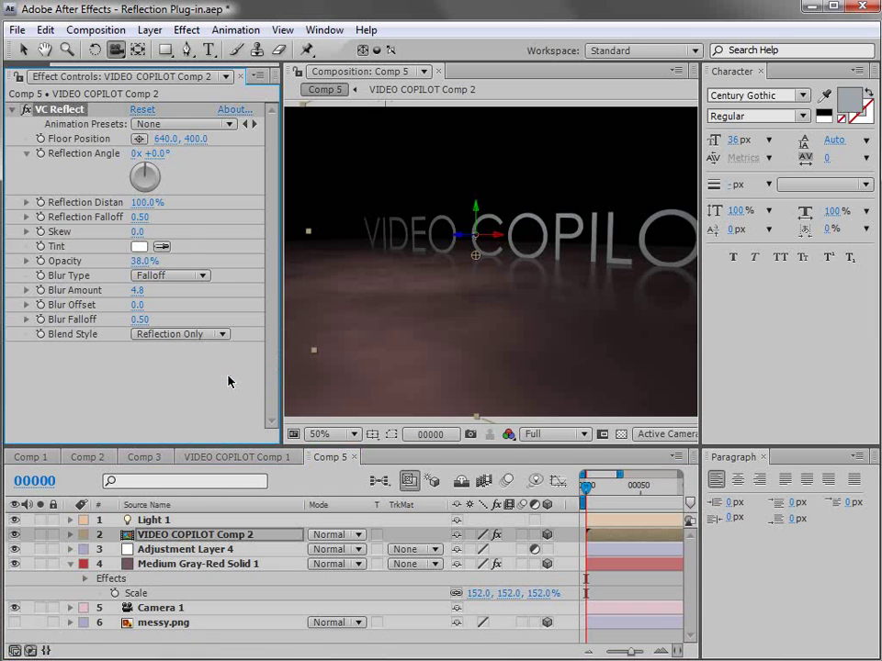
pyautogui.click(162, 537)
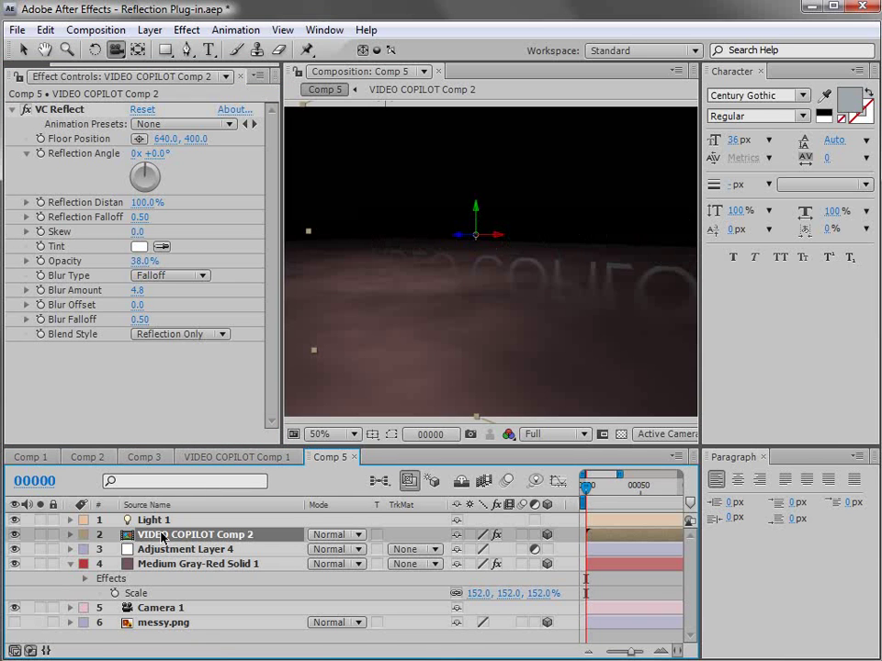
pyautogui.click(158, 545)
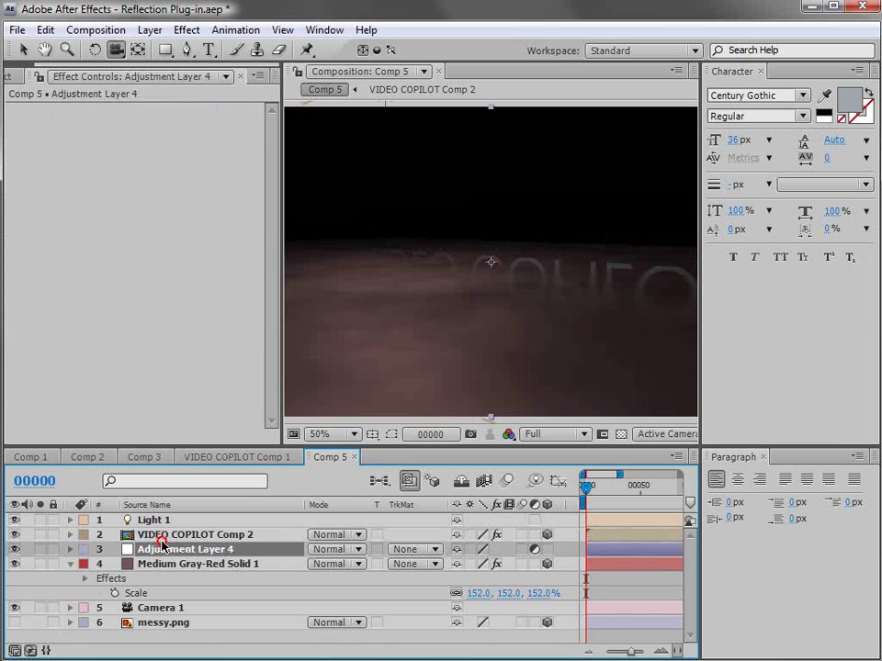
pyautogui.click(166, 535)
# Duplicate the title layer, turn off VC Reflect on the top copy, and set the lower copy to Add.
pyautogui.hotkey('ctrl', 'd')
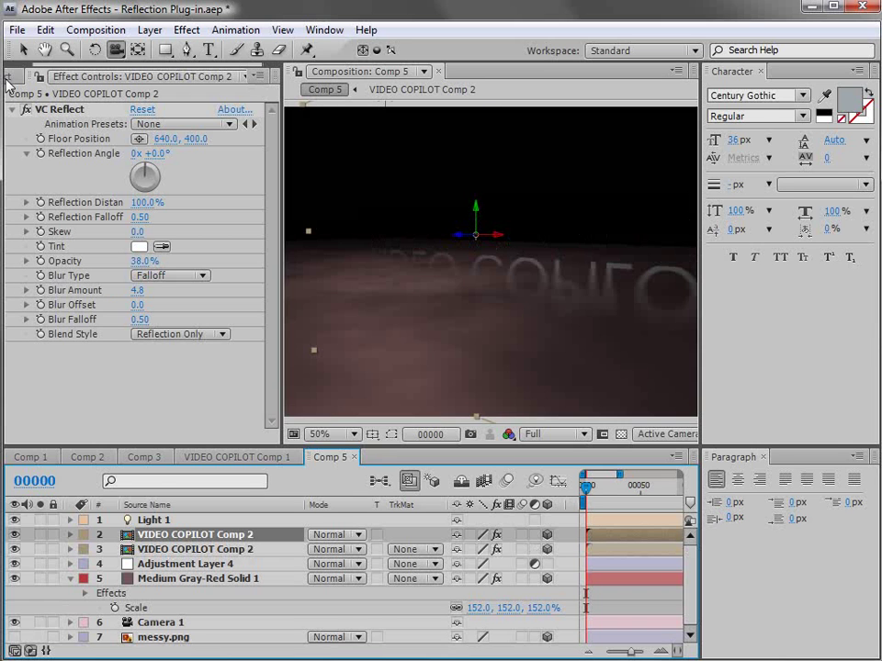
pyautogui.click(26, 110)
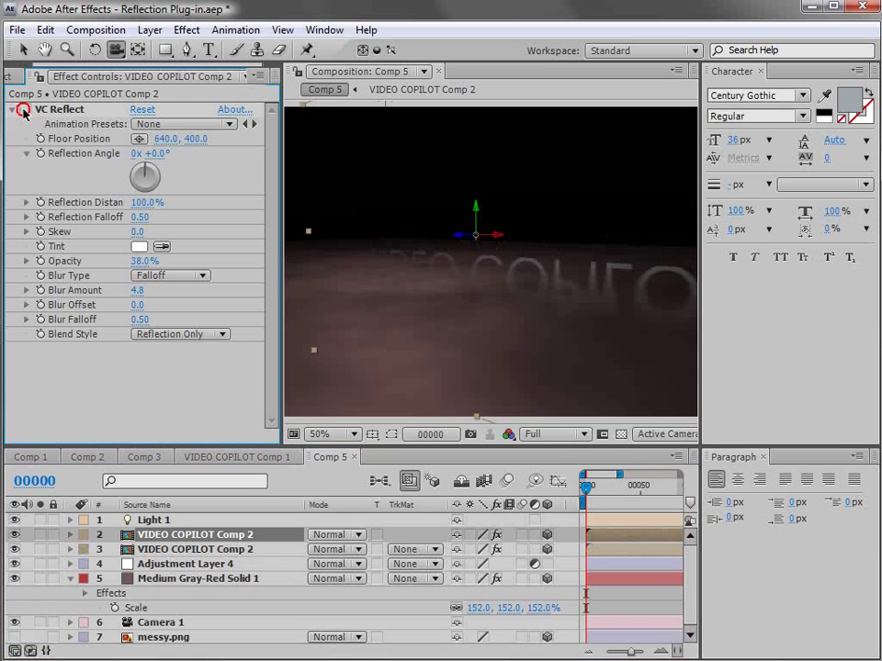
pyautogui.click(157, 549)
pyautogui.click(358, 549)
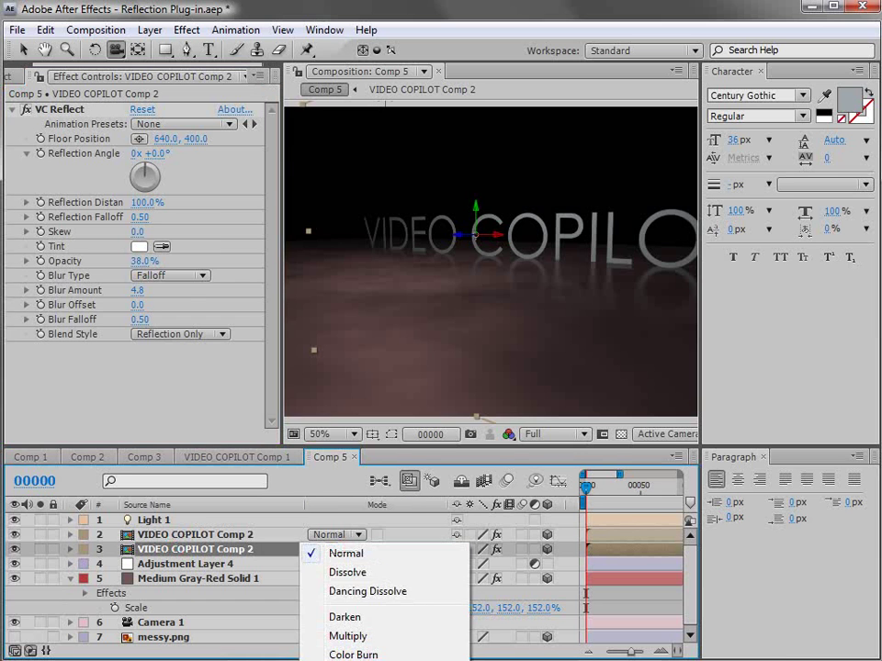
pyautogui.click(349, 643)
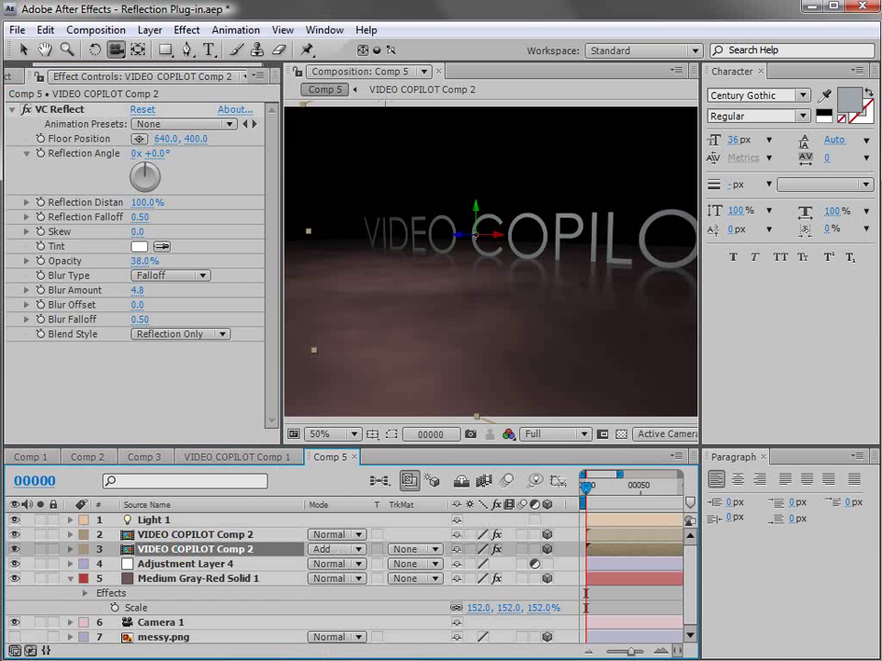
pyautogui.moveTo(369, 298); pyautogui.dragTo(387, 307)
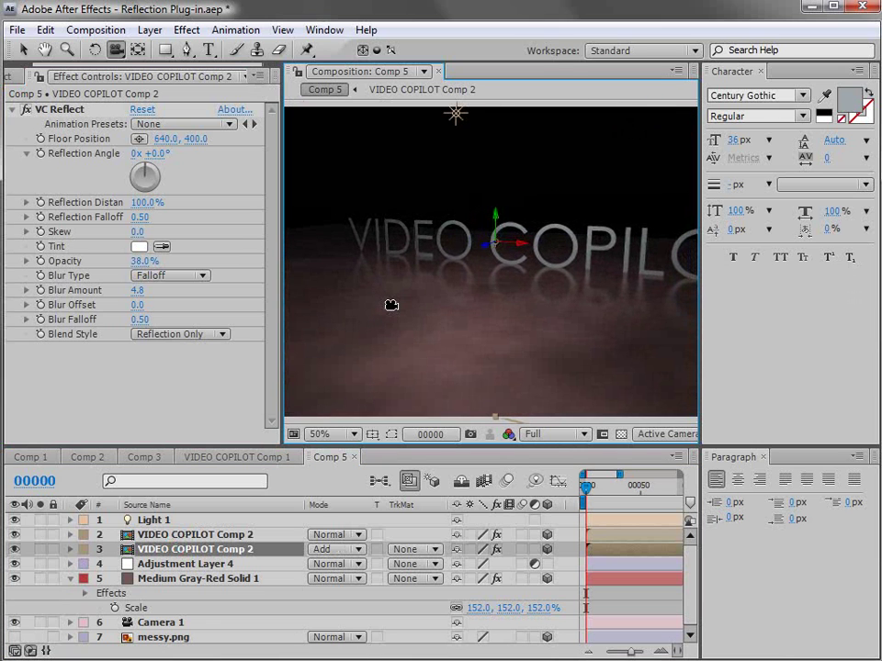
# Hide Medium Gray-Red Solid 1 and Light 1 so messy.png forms the floor.
pyautogui.click(71, 580)
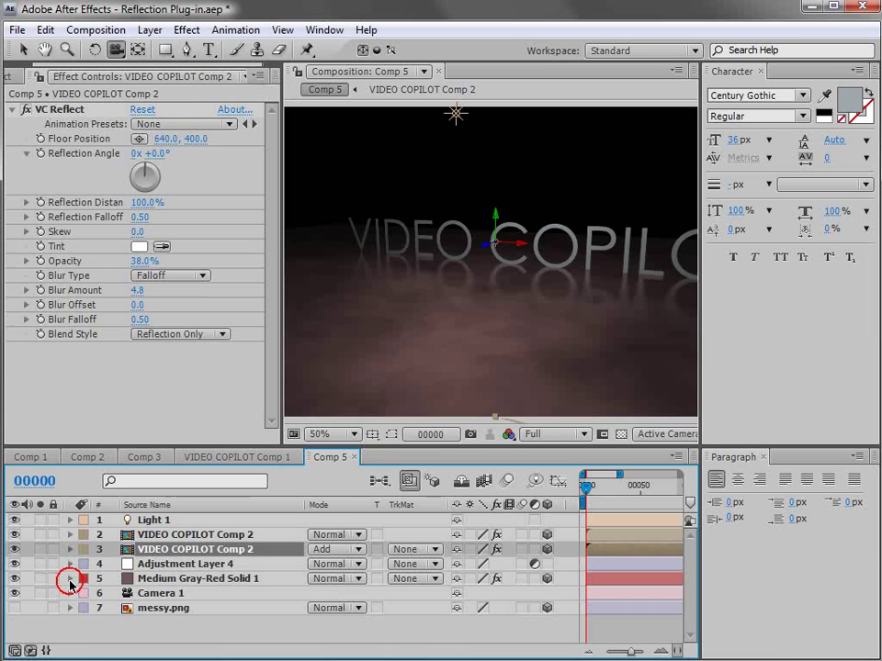
pyautogui.click(152, 609)
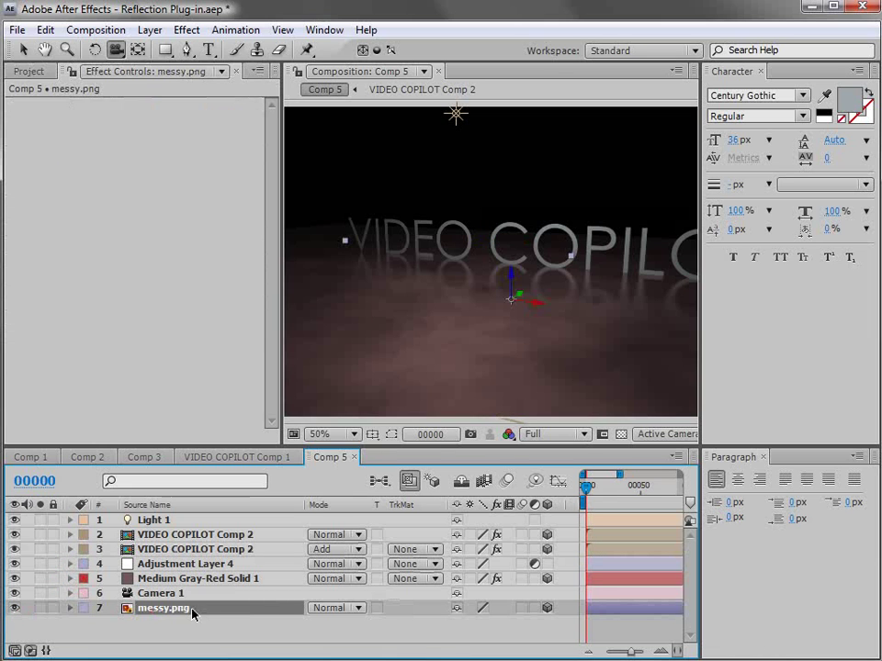
pyautogui.click(14, 579)
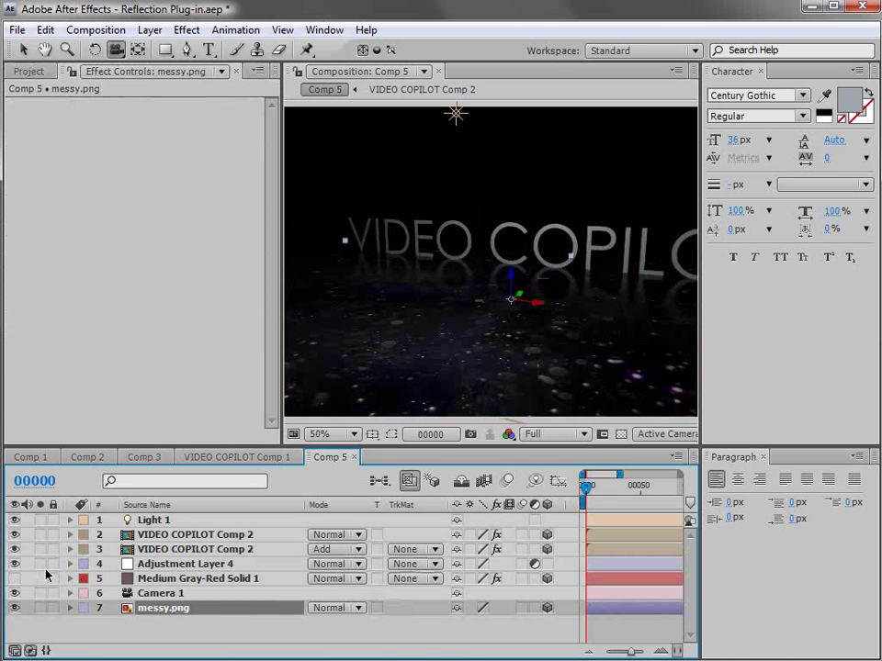
pyautogui.click(15, 520)
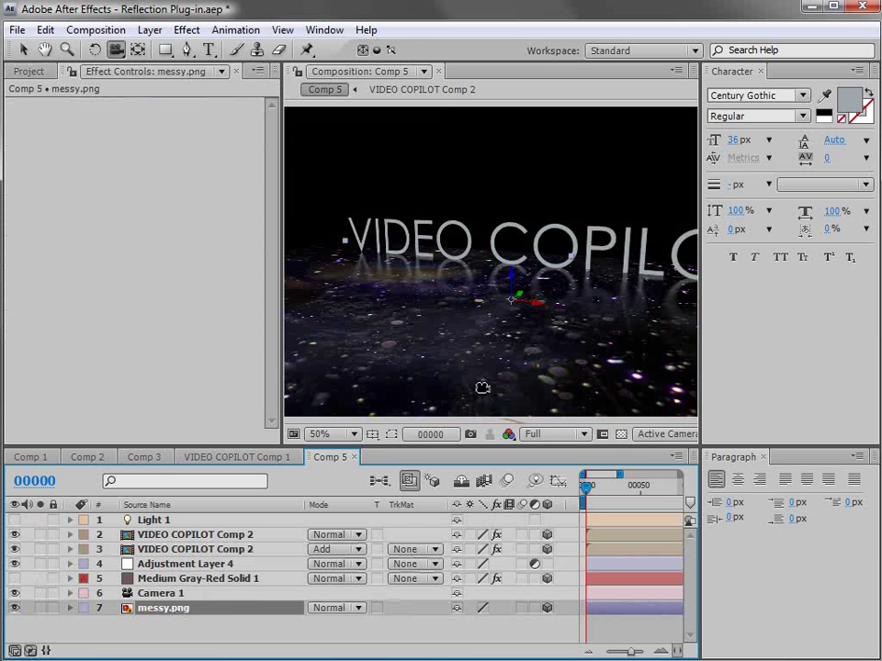
# Apply a Tint effect to messy.png to turn it greyscale.
pyautogui.click(187, 29)
pyautogui.moveTo(241, 191)
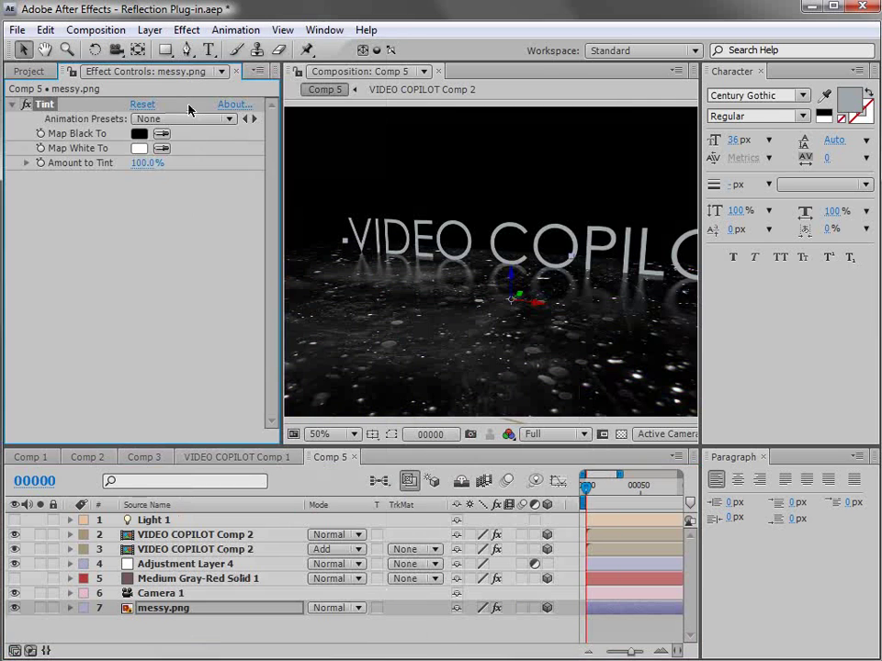
pyautogui.click(148, 29)
# Create Medium Gray-Red Solid 2 and move it to the bottom of the layer stack.
pyautogui.moveTo(184, 49)
pyautogui.click(470, 69)
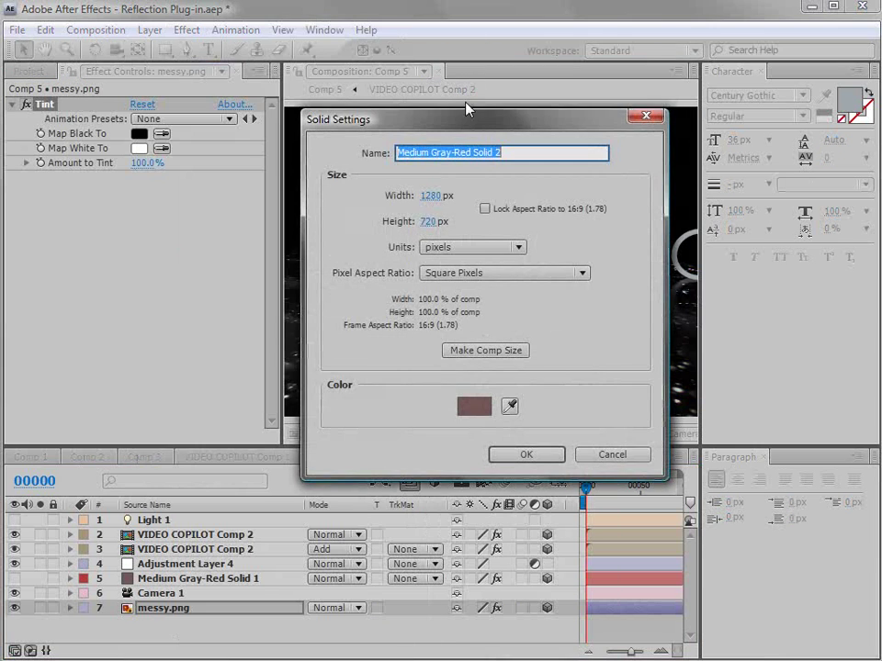
pyautogui.click(527, 457)
pyautogui.moveTo(162, 646); pyautogui.dragTo(161, 632)
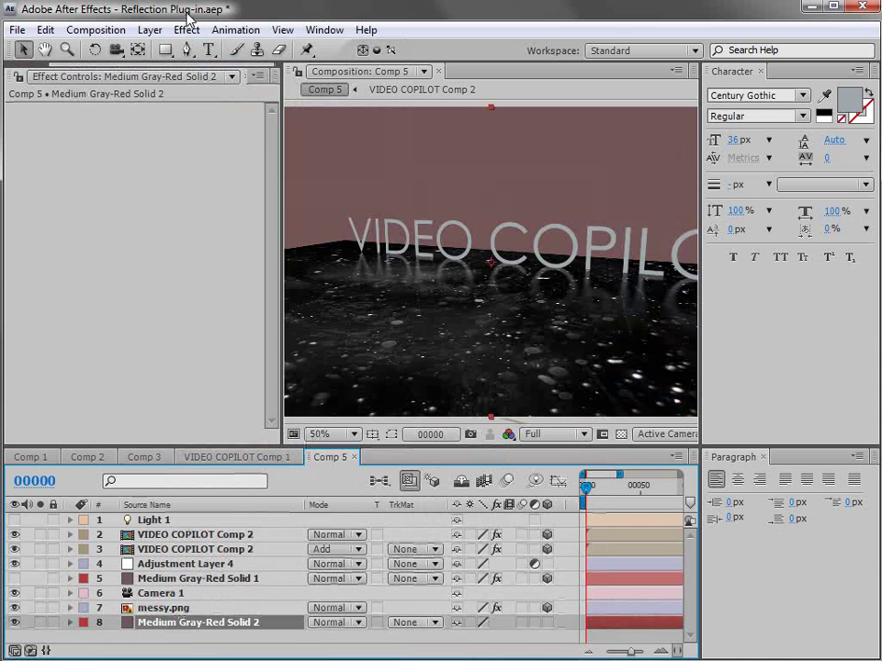
# Apply a Ramp to the new solid with a deep blue 0E4692 start colour.
pyautogui.click(187, 30)
pyautogui.moveTo(240, 309)
pyautogui.click(464, 660)
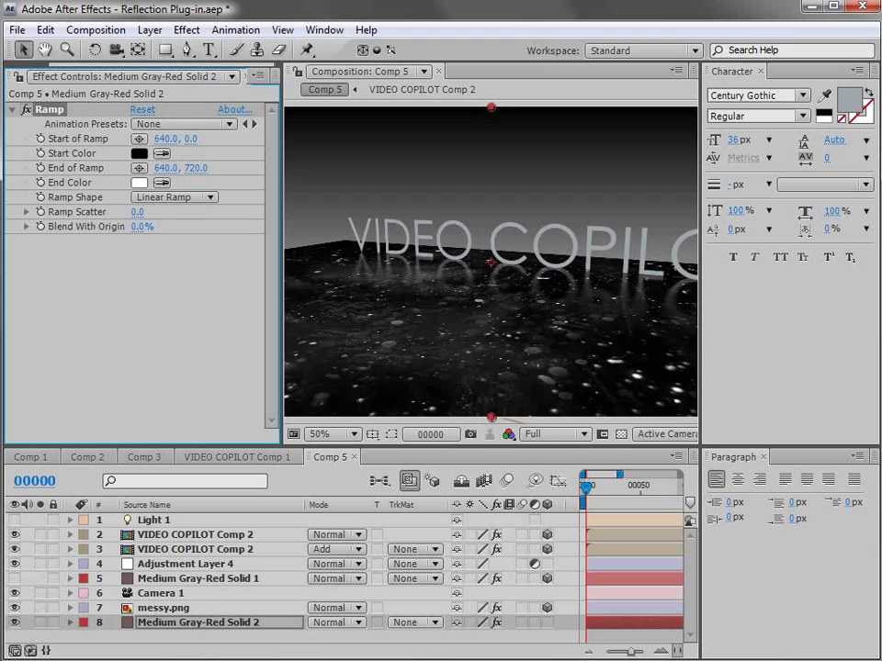
pyautogui.click(140, 152)
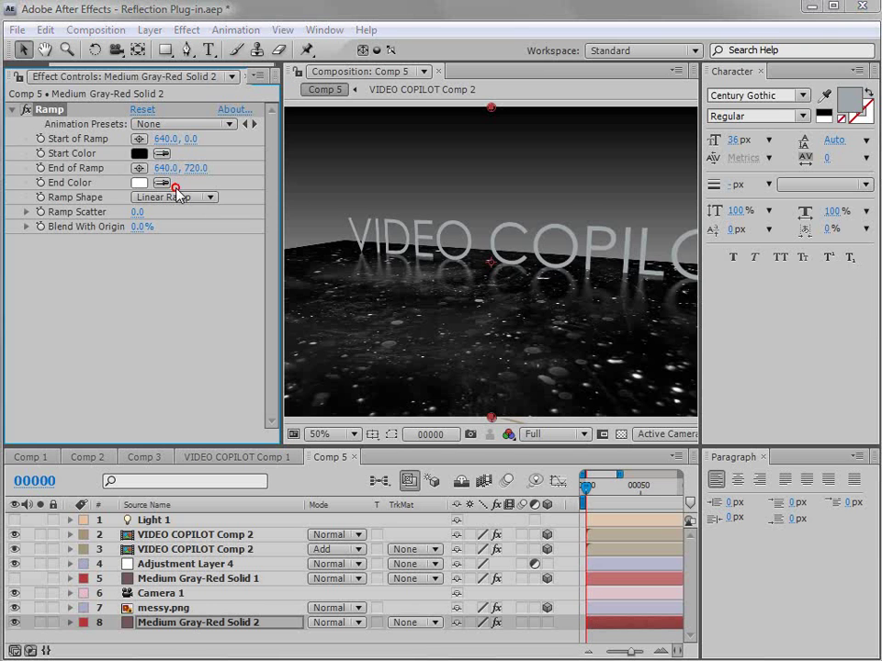
pyautogui.click(382, 323)
pyautogui.click(317, 323)
pyautogui.click(329, 327)
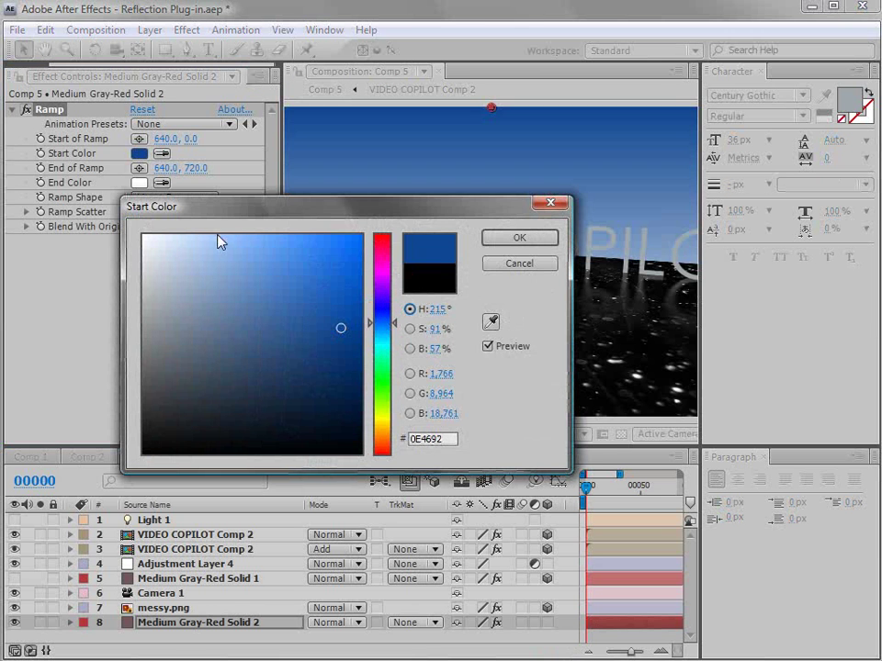
pyautogui.press('Return')
# Set the Ramp's end colour to magenta.
pyautogui.click(139, 183)
pyautogui.click(382, 269)
pyautogui.click(295, 298)
pyautogui.click(348, 299)
pyautogui.press('Return')
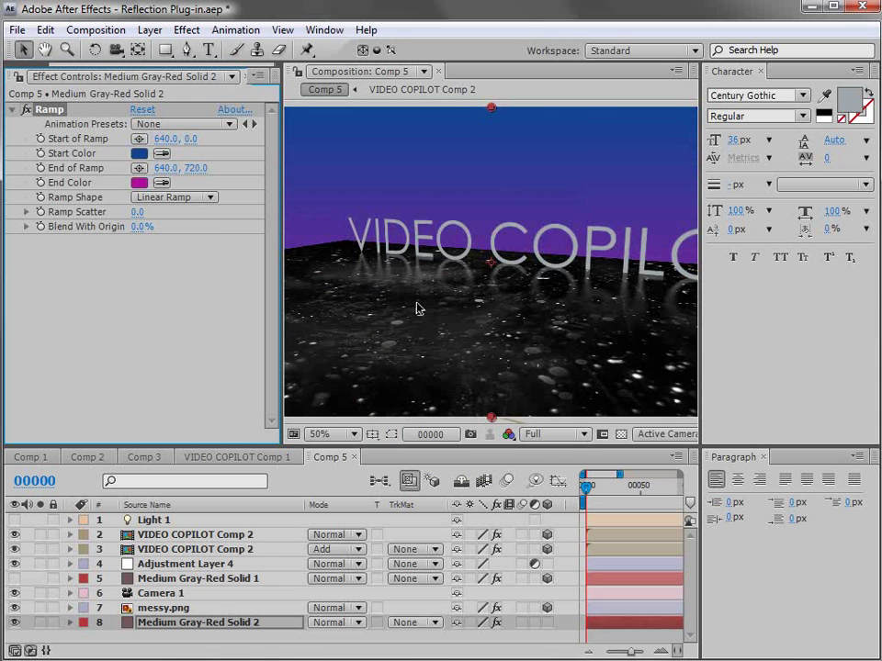
pyautogui.click(166, 608)
pyautogui.click(335, 609)
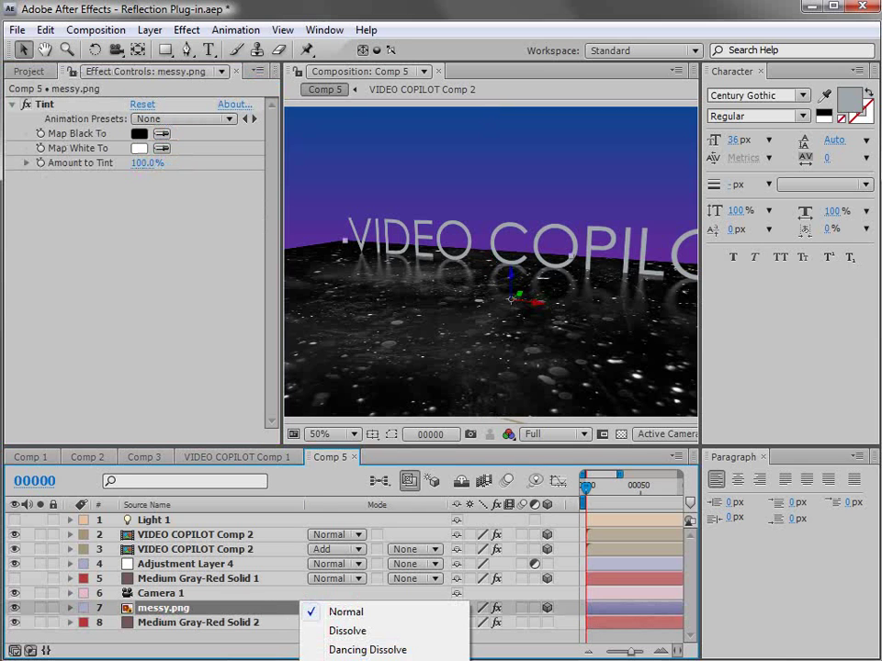
# Blend messy.png in Screen mode and drag both VIDEO COPILOT Comp 2 layers lower.
pyautogui.click(349, 657)
pyautogui.press(',')
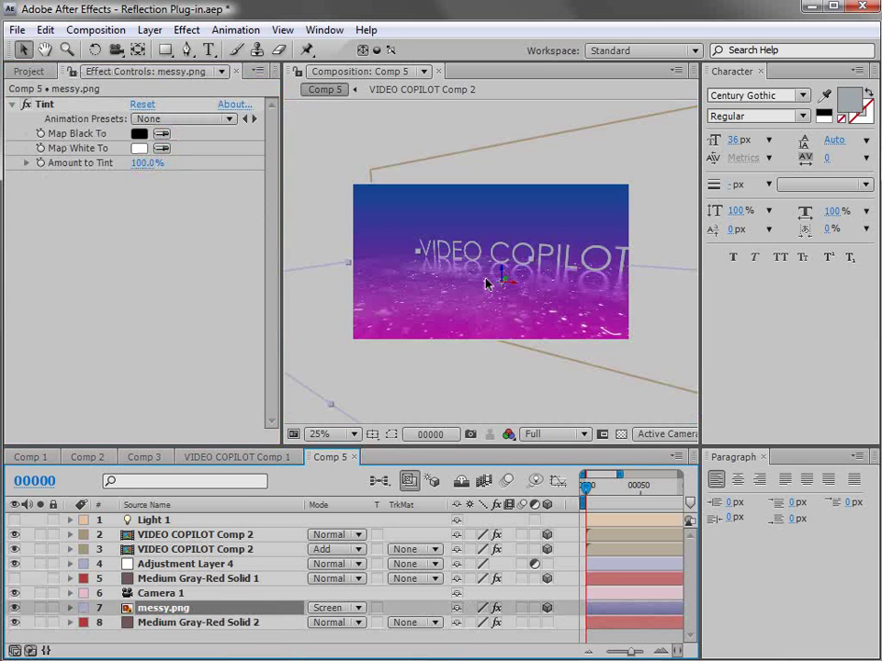
pyautogui.press('c')
pyautogui.moveTo(432, 307); pyautogui.dragTo(414, 302)
pyautogui.press('v')
pyautogui.click(162, 549)
pyautogui.keyDown('shift'); pyautogui.click(171, 533); pyautogui.keyUp('shift')
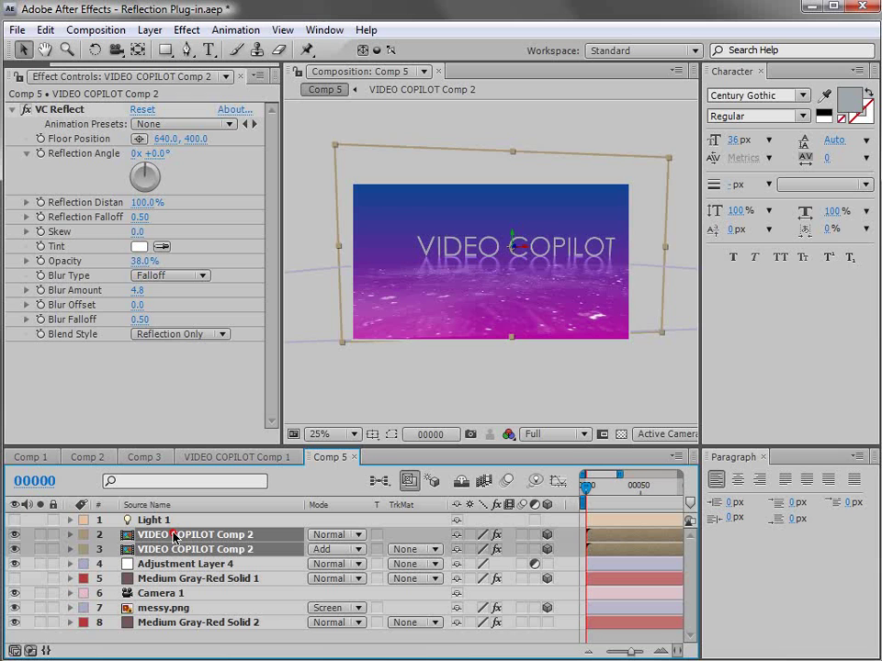
pyautogui.press('.')
pyautogui.moveTo(533, 221); pyautogui.dragTo(533, 260)
# In Front view, nudge the VIDEO COPILOT text onto the floor, then orbit Active Camera.
pyautogui.click(663, 433)
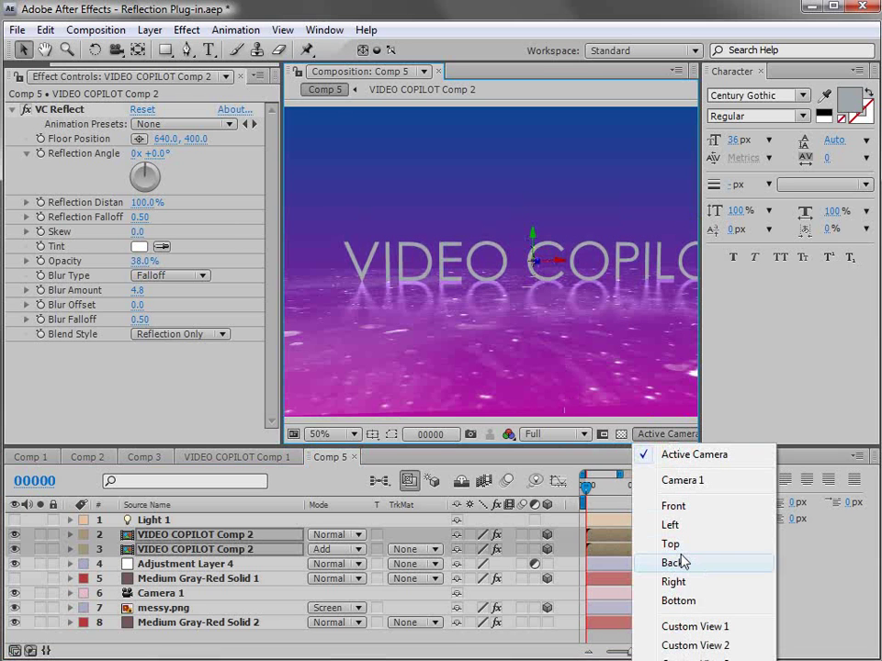
pyautogui.click(675, 506)
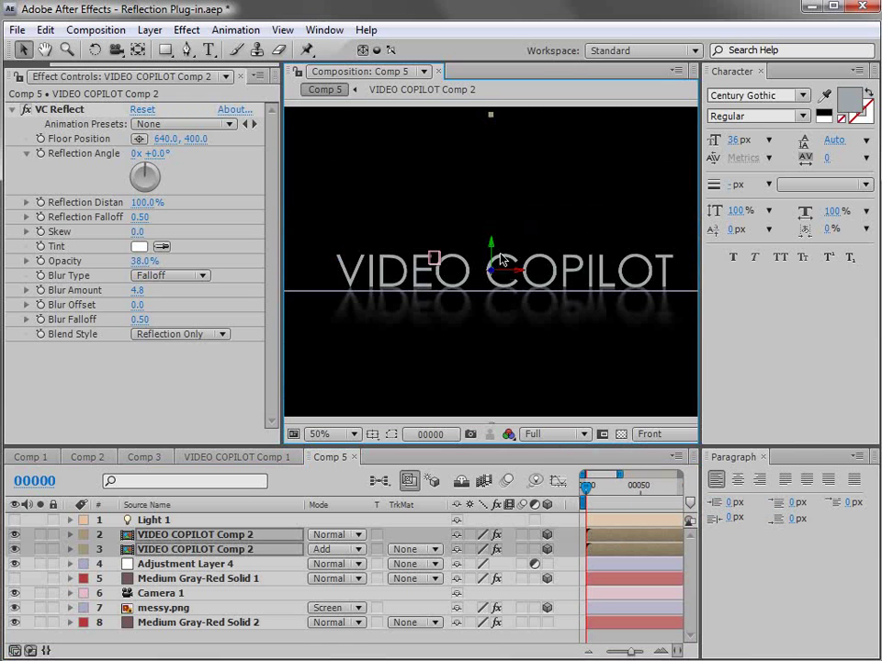
pyautogui.scroll(2, 499, 260)
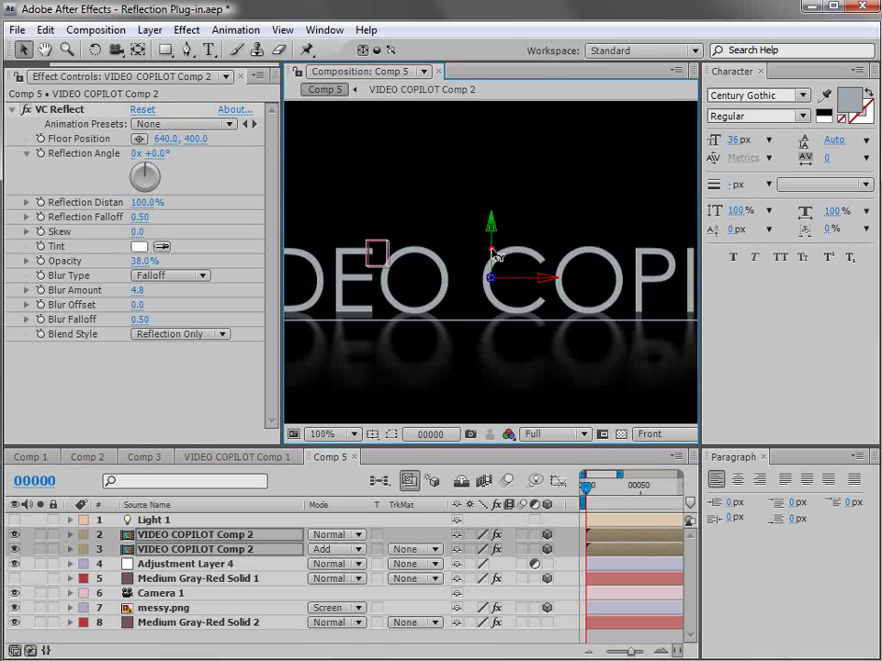
pyautogui.moveTo(494, 256); pyautogui.dragTo(493, 264)
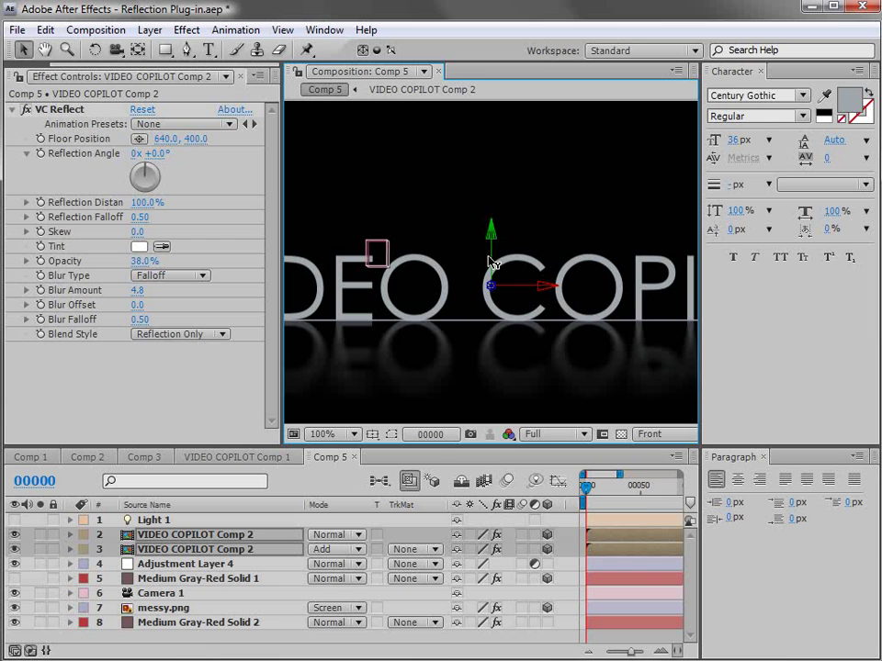
pyautogui.click(555, 434)
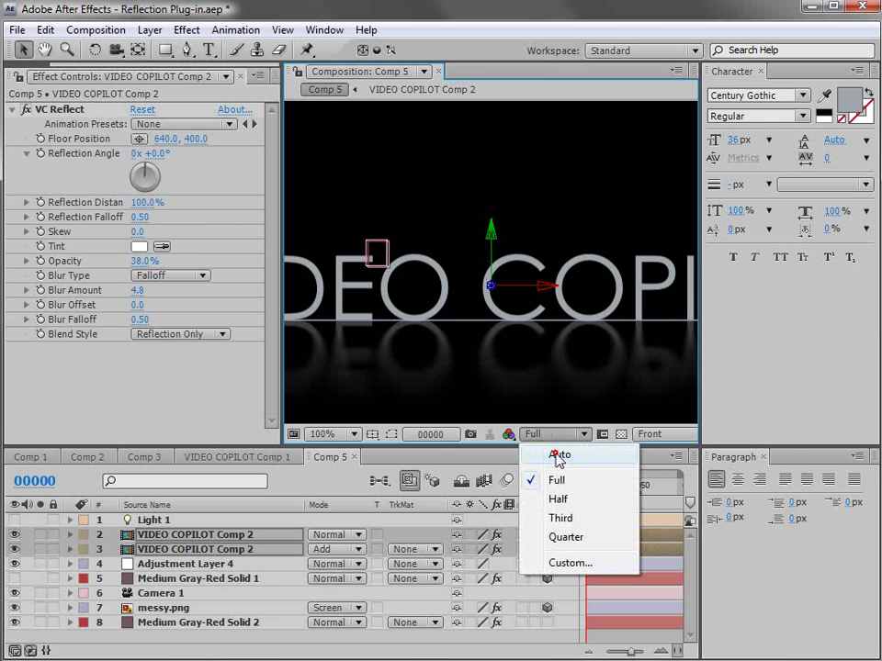
pyautogui.click(660, 433)
pyautogui.click(663, 433)
pyautogui.click(694, 454)
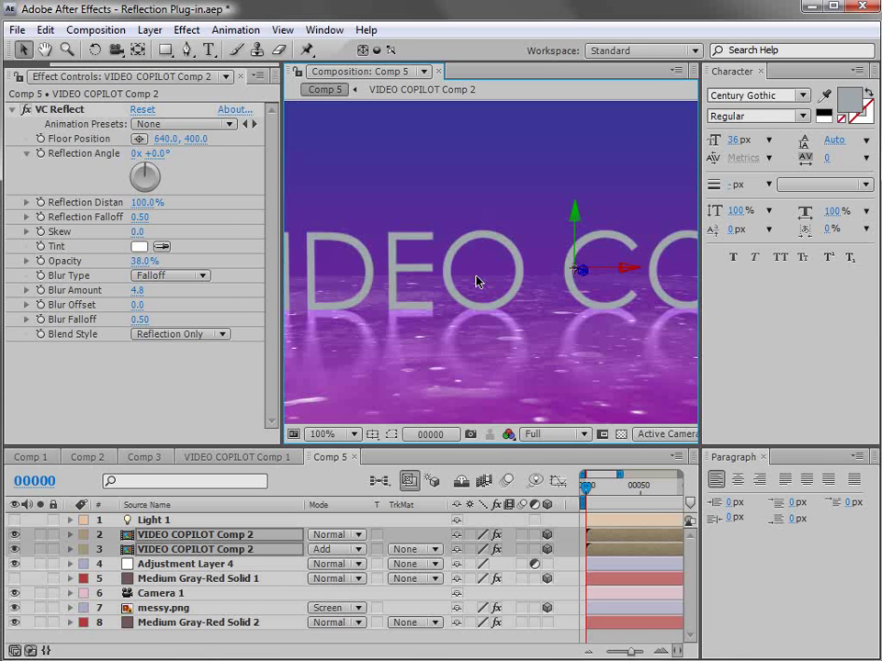
pyautogui.scroll(-2, 477, 279)
pyautogui.press('c')
pyautogui.moveTo(511, 288); pyautogui.dragTo(549, 303)
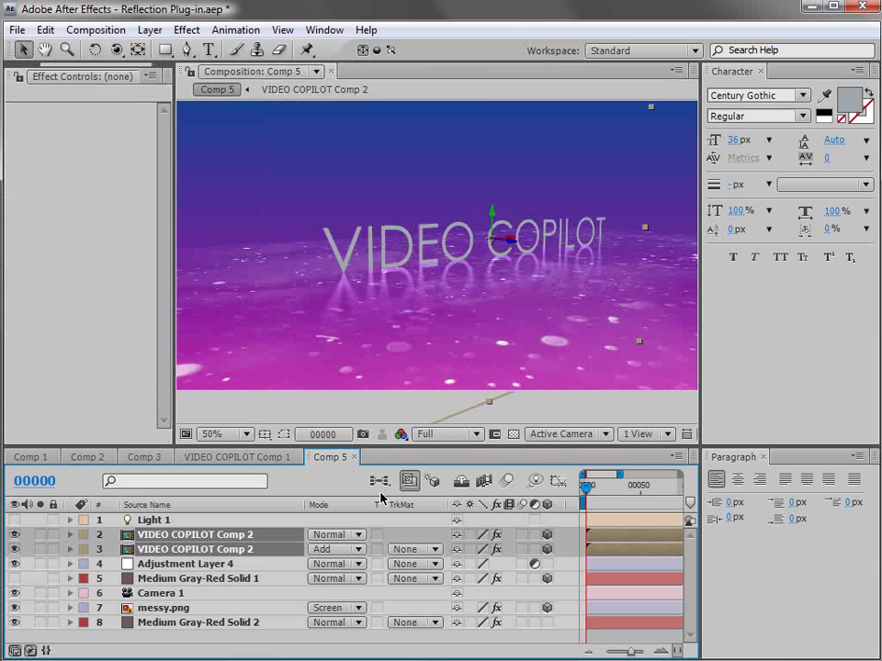
# Type a REFLECT title below the horizon in Comp 3.
pyautogui.click(143, 457)
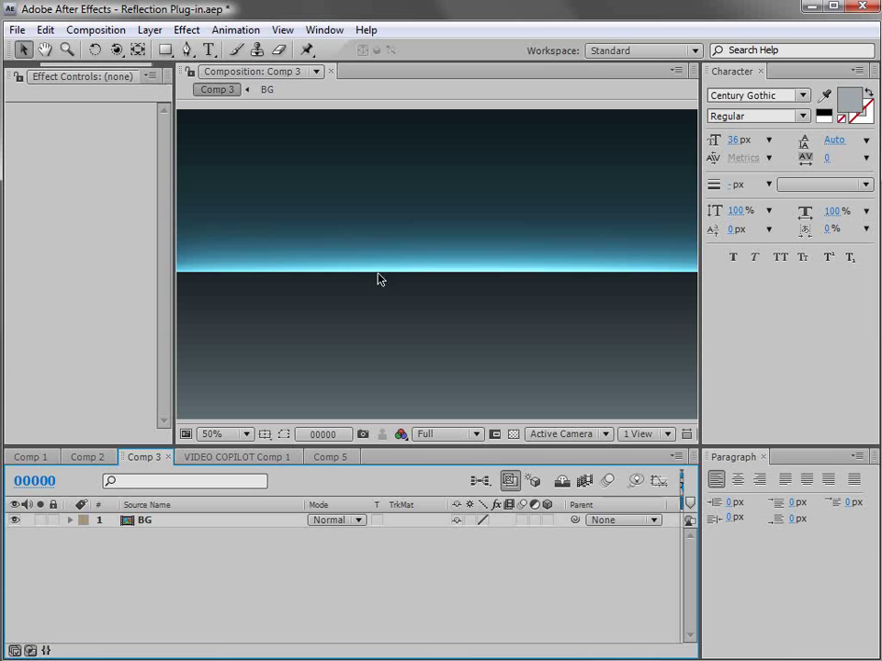
pyautogui.click(208, 50)
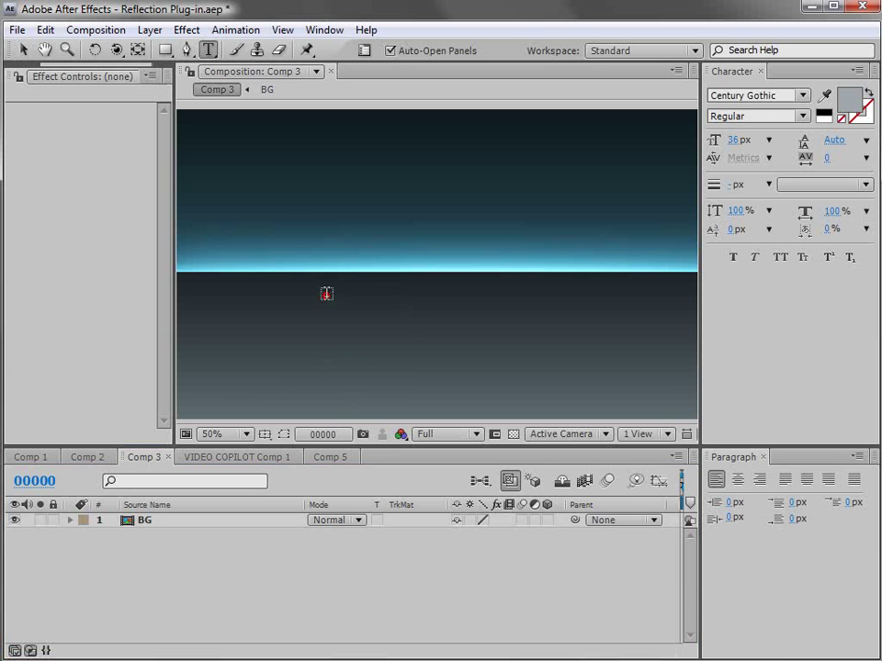
pyautogui.click(327, 294)
pyautogui.write('REFLECT')
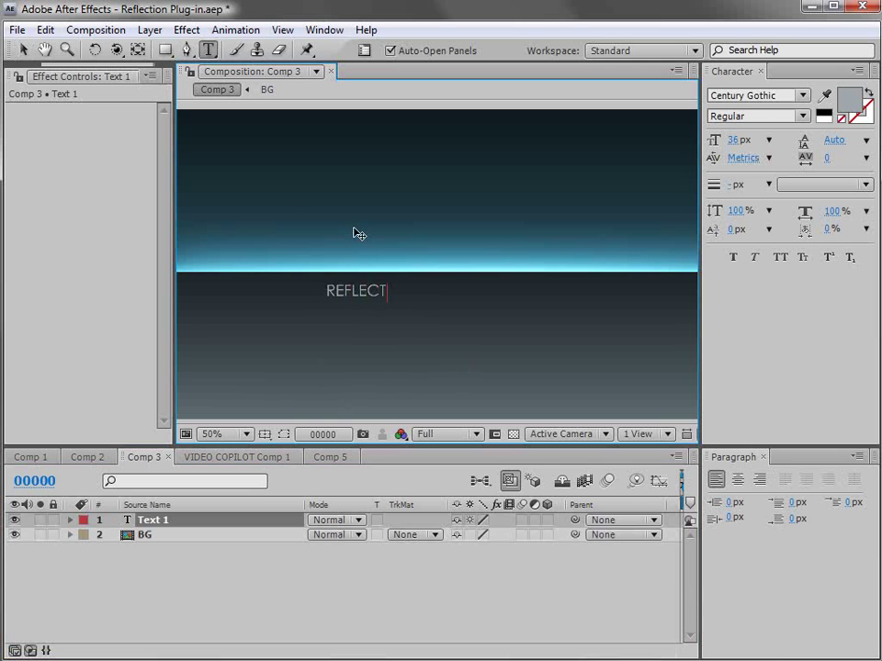
pyautogui.click(24, 51)
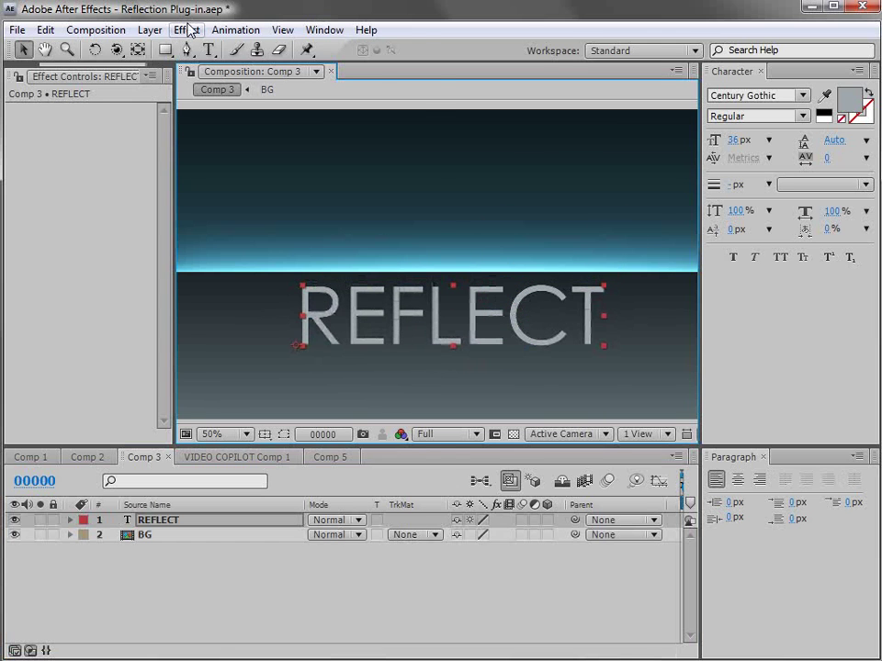
# Pre-compose the REFLECT text layer into REFLECT Comp 1.
pyautogui.click(150, 29)
pyautogui.click(196, 647)
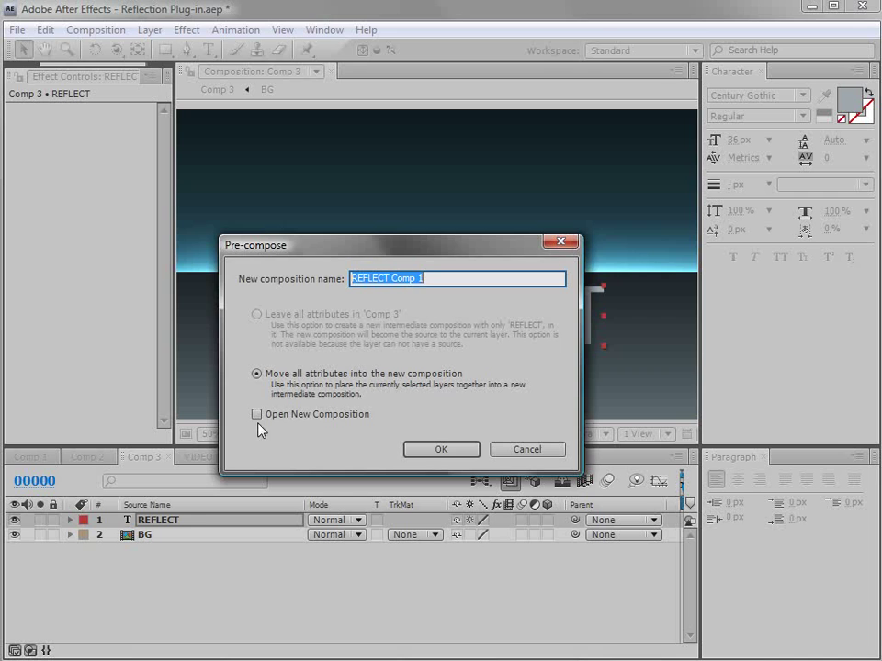
pyautogui.click(443, 449)
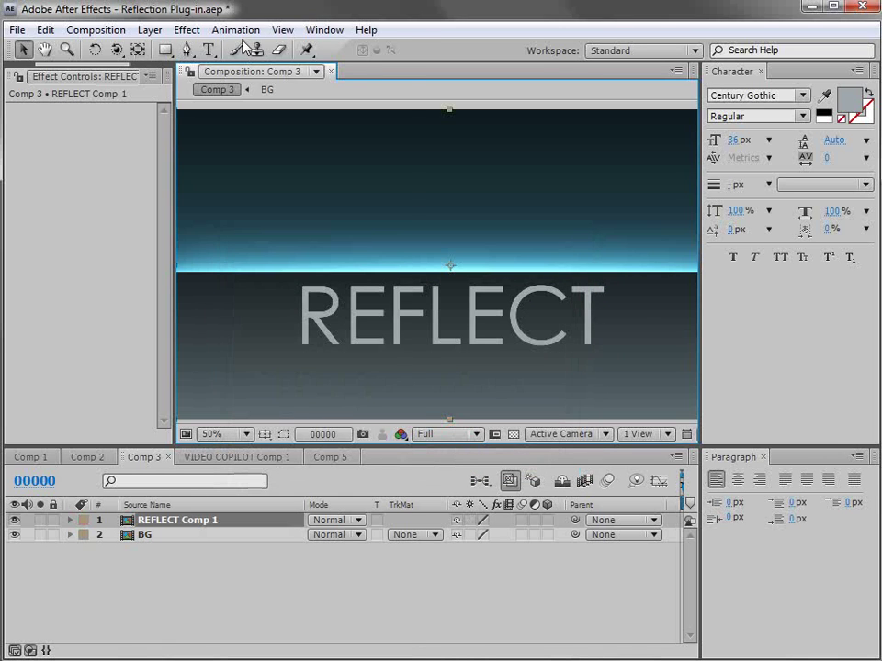
pyautogui.click(184, 29)
# Apply VC Reflect, raise its floor position, set opacity to 64% and distance to about 20%.
pyautogui.moveTo(237, 630)
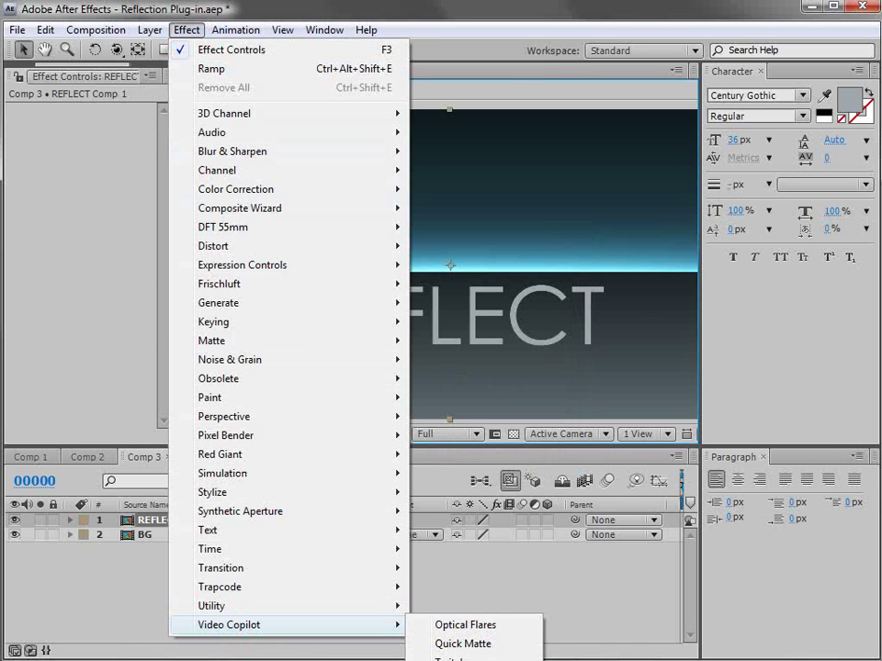
pyautogui.click(468, 660)
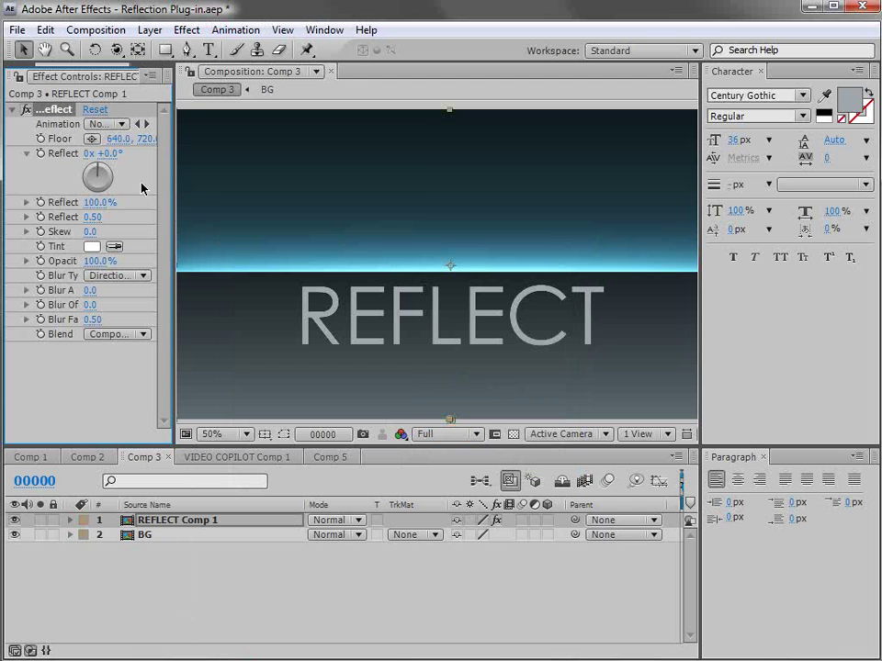
pyautogui.moveTo(175, 211); pyautogui.dragTo(197, 223)
pyautogui.press(',')
pyautogui.press(',')
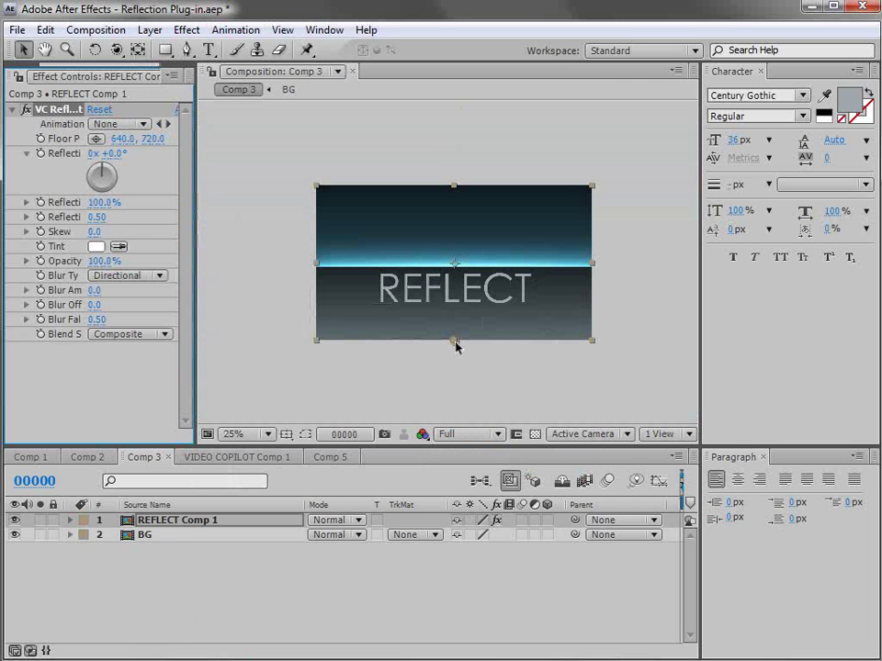
pyautogui.moveTo(455, 339); pyautogui.dragTo(453, 307)
pyautogui.press('.')
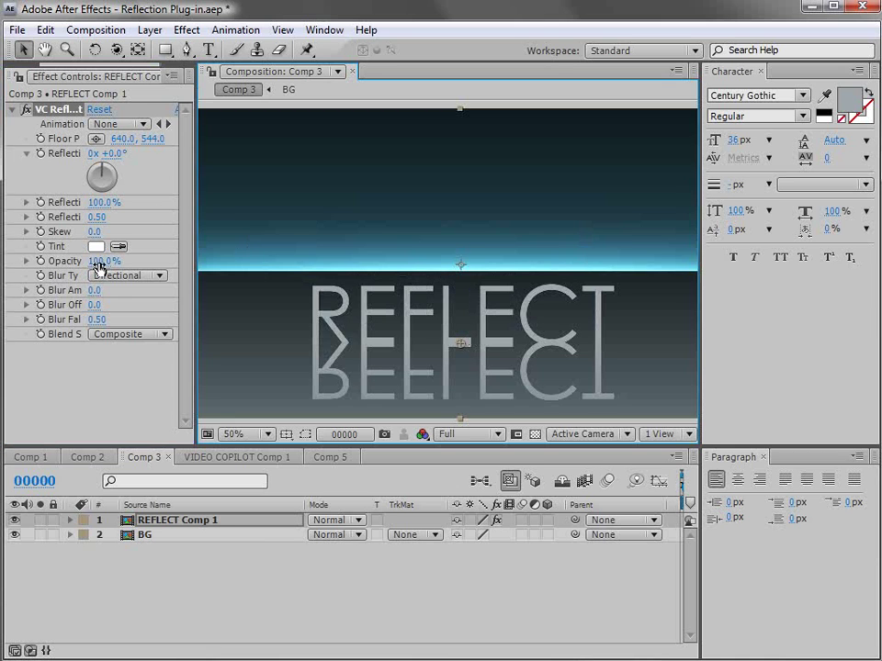
pyautogui.moveTo(102, 260); pyautogui.dragTo(87, 261)
pyautogui.moveTo(103, 202); pyautogui.dragTo(55, 202)
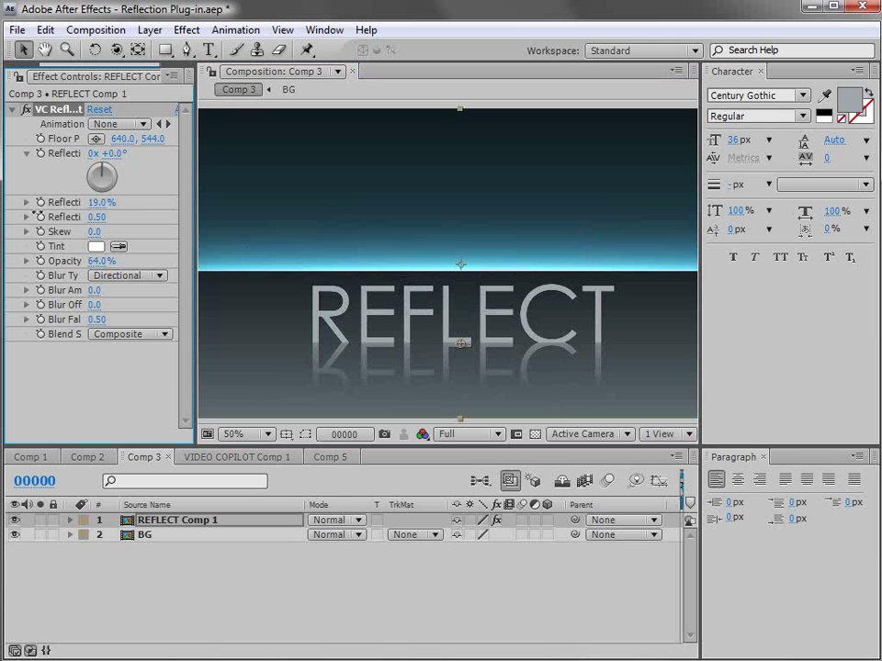
# Blur the reflection to 1.9, nudge REFLECT higher, and set Blend Style to Behind Original.
pyautogui.moveTo(95, 290); pyautogui.dragTo(116, 284)
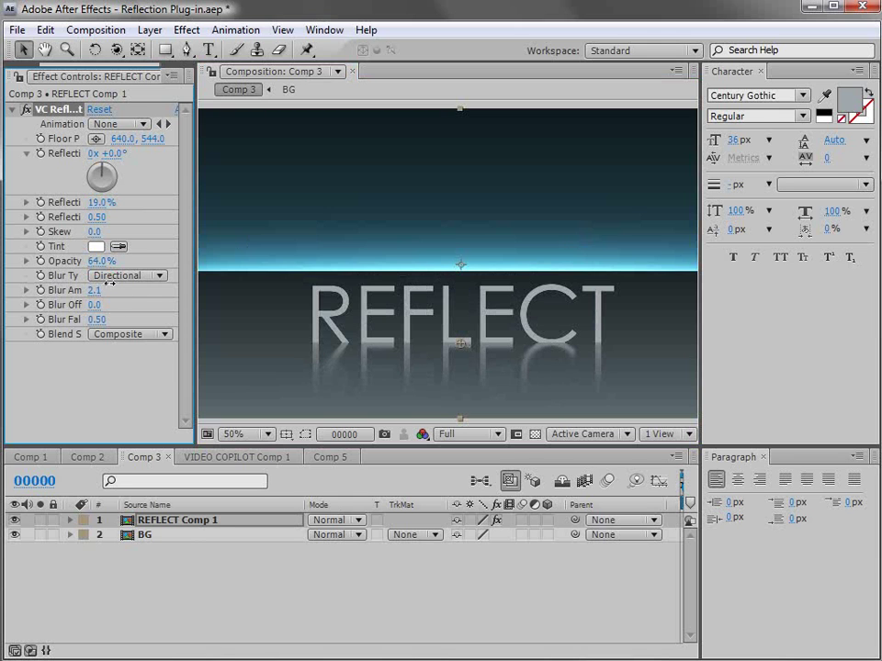
pyautogui.moveTo(494, 335); pyautogui.dragTo(488, 321)
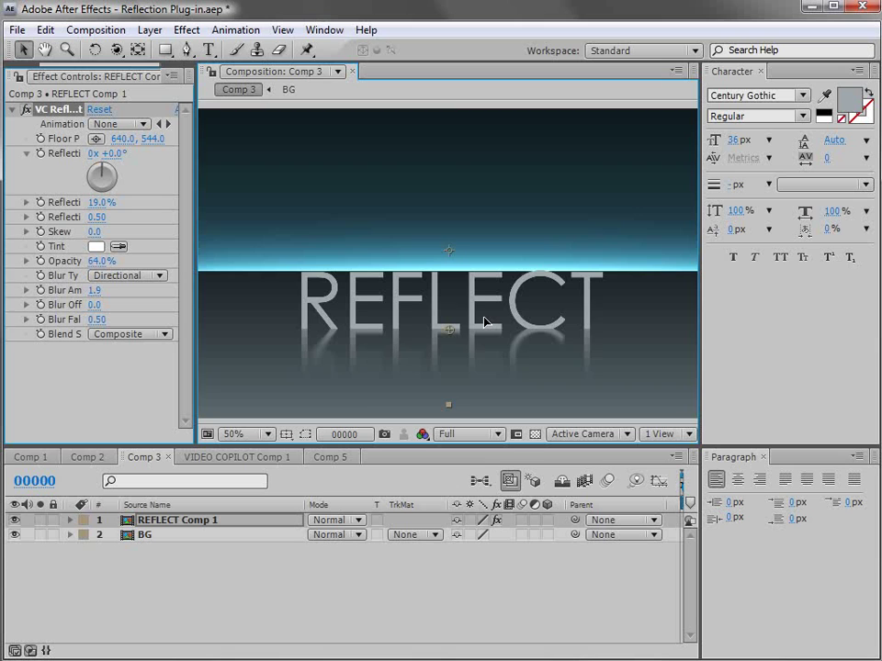
pyautogui.click(129, 335)
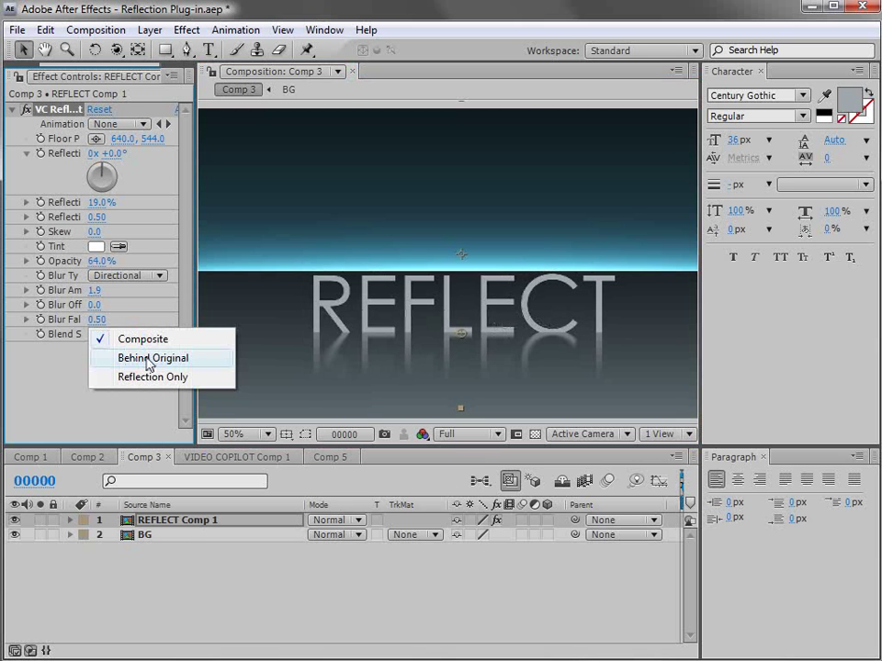
pyautogui.click(151, 359)
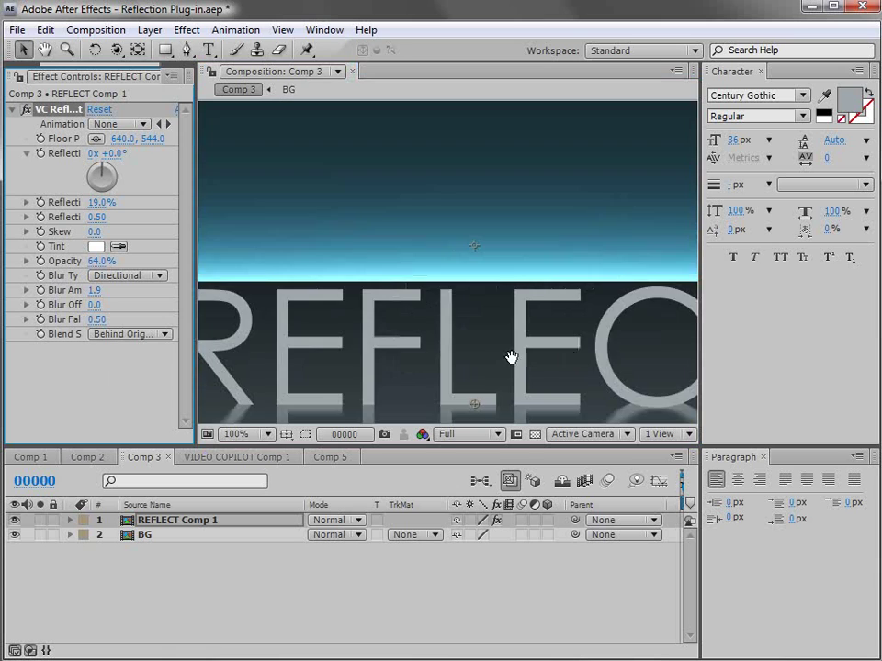
# Inspect the reflected letters, compare the Composite blend, then return to Behind Original.
pyautogui.press('.')
pyautogui.press('space')
pyautogui.moveTo(571, 358); pyautogui.dragTo(479, 338)
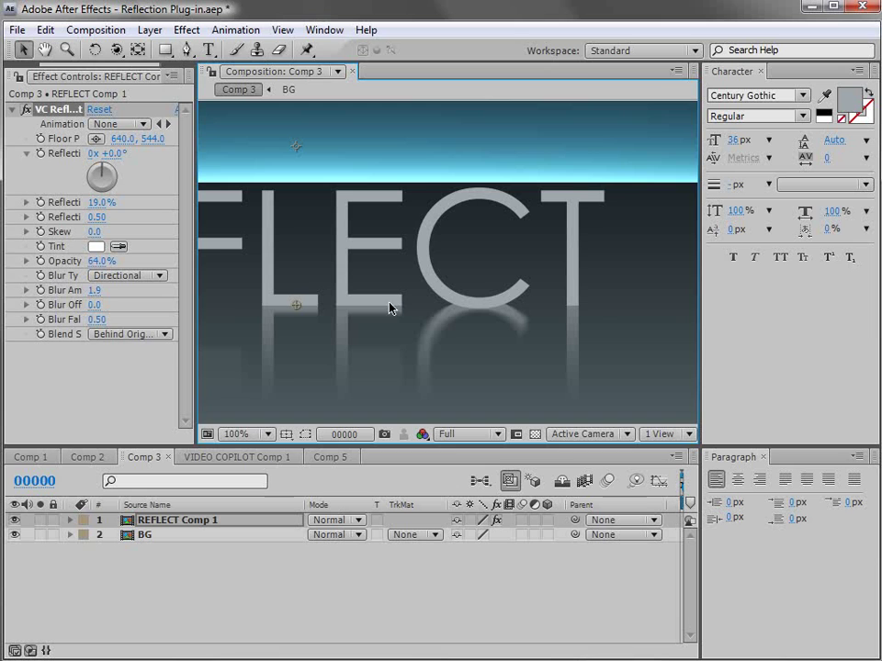
pyautogui.click(115, 334)
pyautogui.click(210, 320)
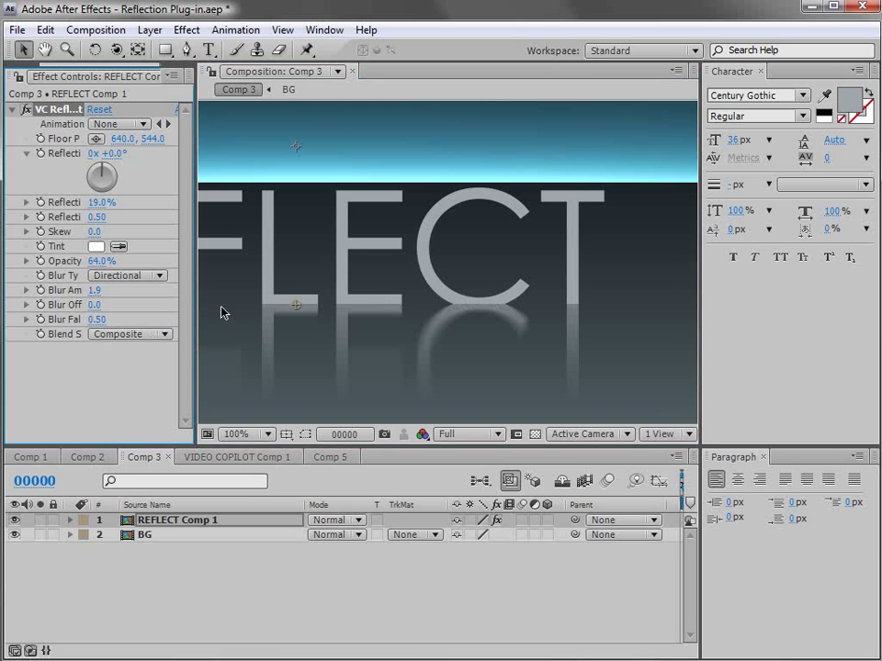
pyautogui.click(138, 334)
pyautogui.click(138, 356)
pyautogui.press('h')
pyautogui.moveTo(345, 269); pyautogui.dragTo(381, 278)
pyautogui.scroll(-2, 380, 278)
pyautogui.press('v')
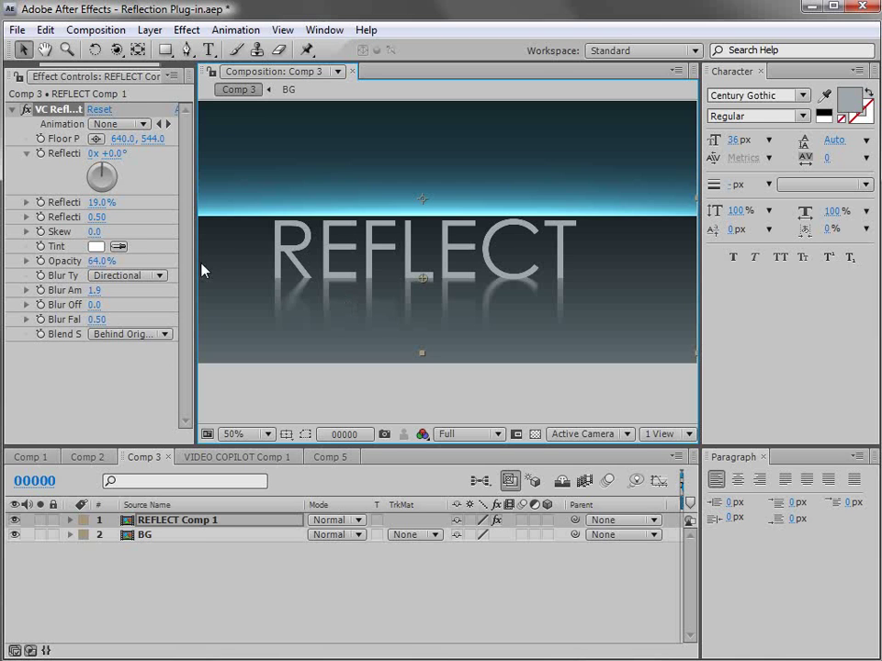
# Set VC Reflect's Blend Style to Reflection Only.
pyautogui.moveTo(193, 266); pyautogui.dragTo(282, 266)
pyautogui.click(171, 333)
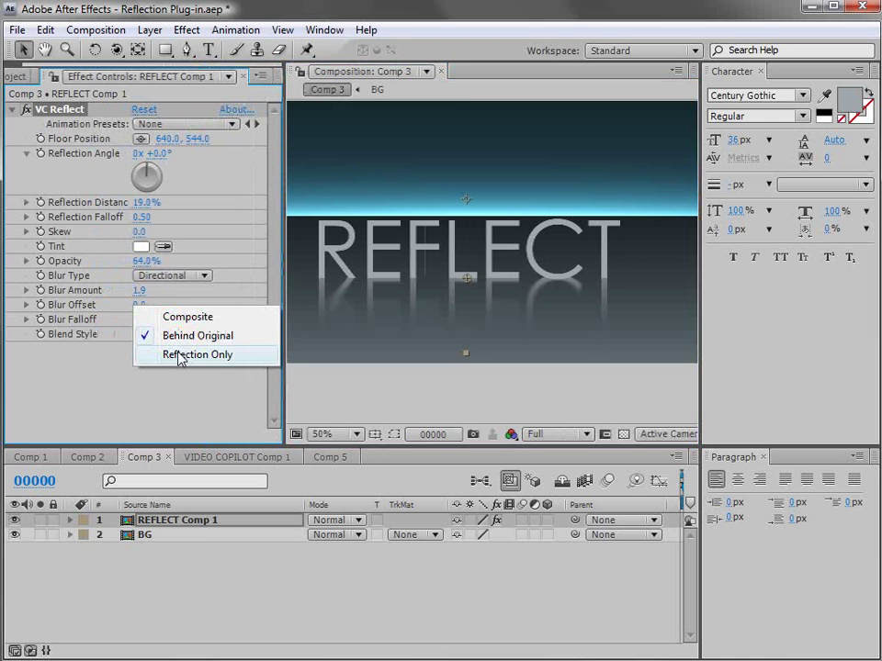
pyautogui.click(177, 354)
# Add a Scatter effect with Scatter Amount 10 to the reflection.
pyautogui.click(186, 29)
pyautogui.moveTo(230, 496)
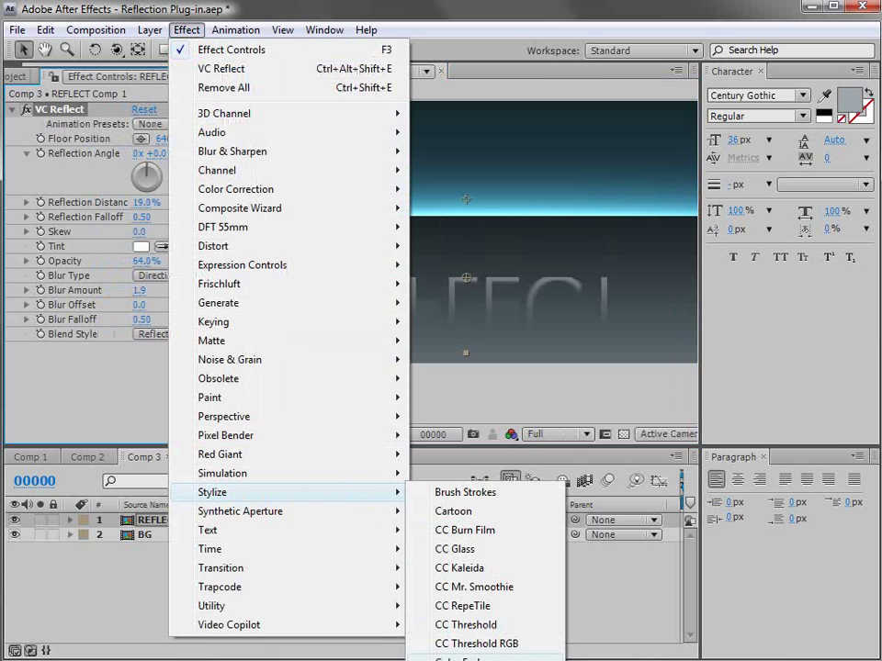
pyautogui.click(466, 657)
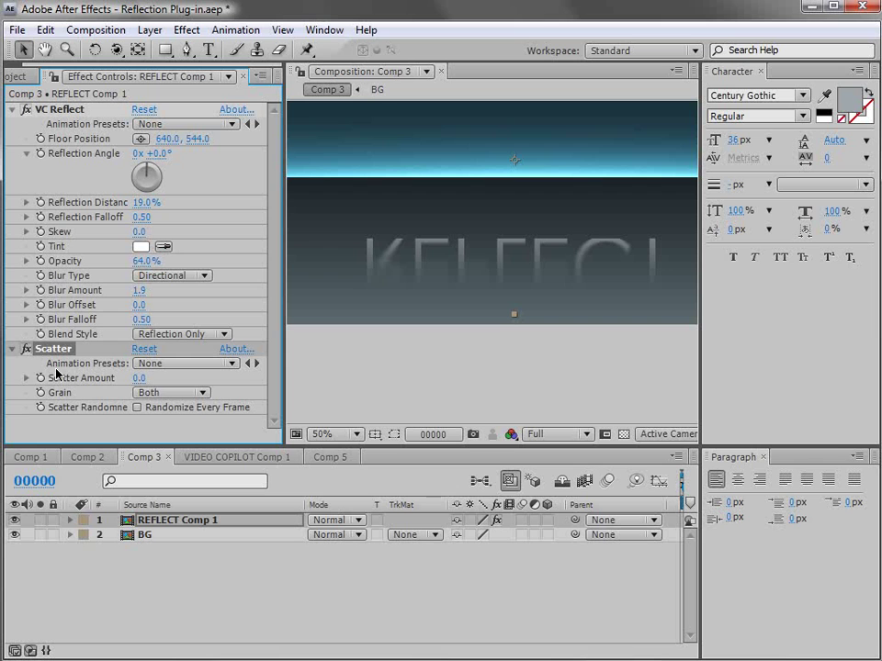
pyautogui.click(139, 376)
pyautogui.moveTo(139, 377); pyautogui.dragTo(188, 377)
pyautogui.press('.')
pyautogui.moveTo(424, 303); pyautogui.dragTo(512, 298)
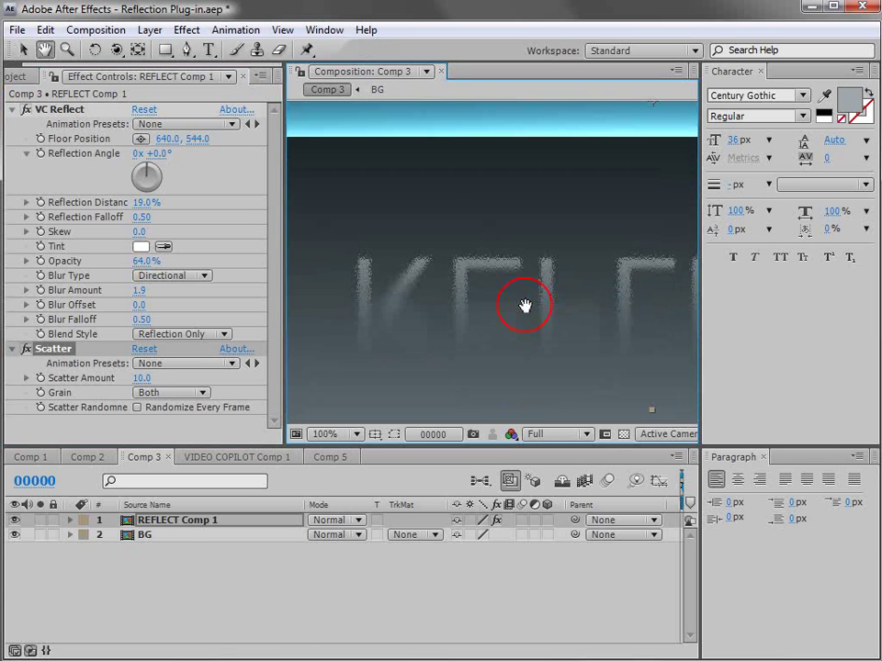
# Add CC Composite with RGB Only unchecked to restore the REFLECT text on top.
pyautogui.click(187, 29)
pyautogui.moveTo(244, 173)
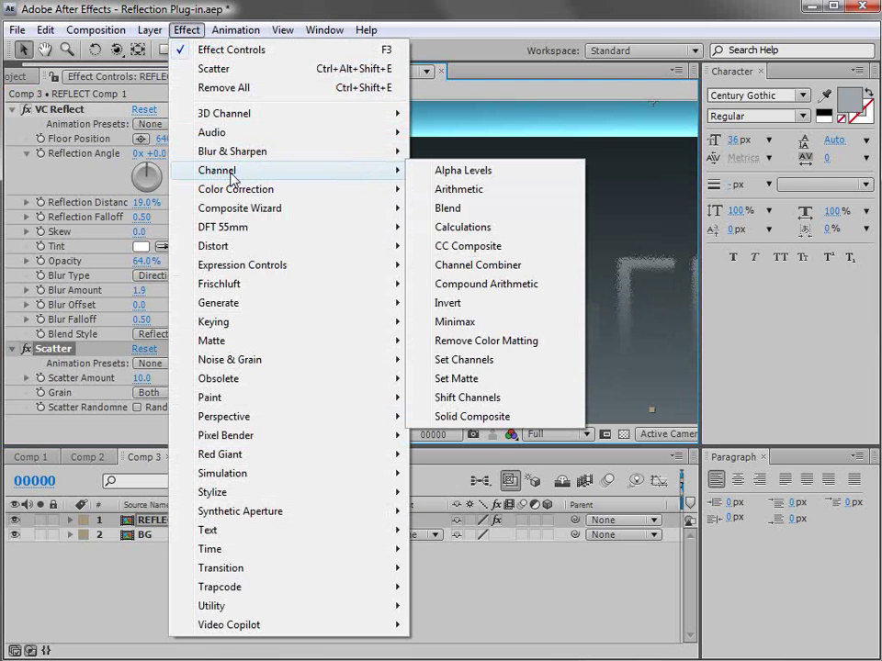
pyautogui.click(457, 250)
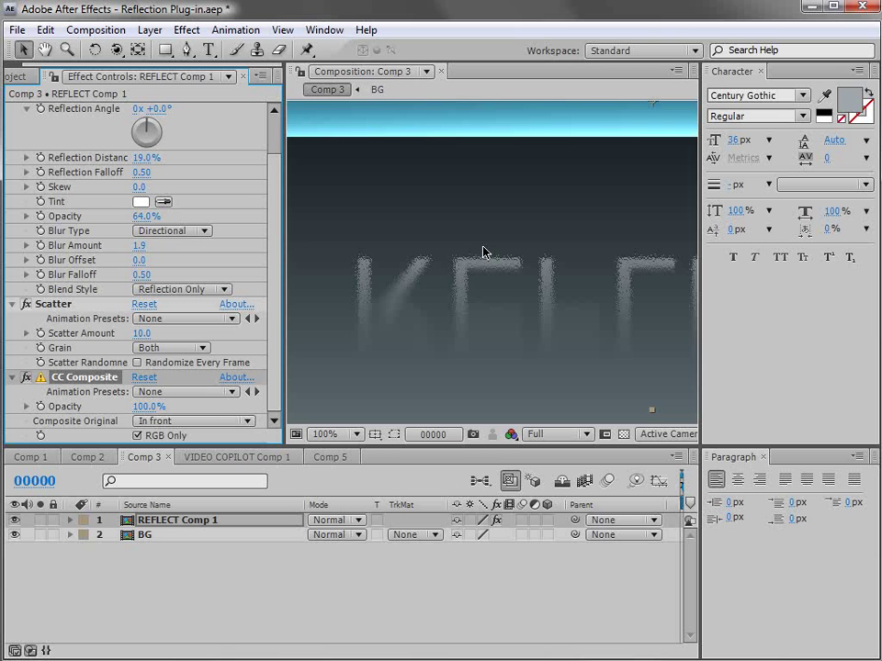
pyautogui.click(137, 437)
pyautogui.press('h')
pyautogui.moveTo(598, 258); pyautogui.dragTo(491, 296)
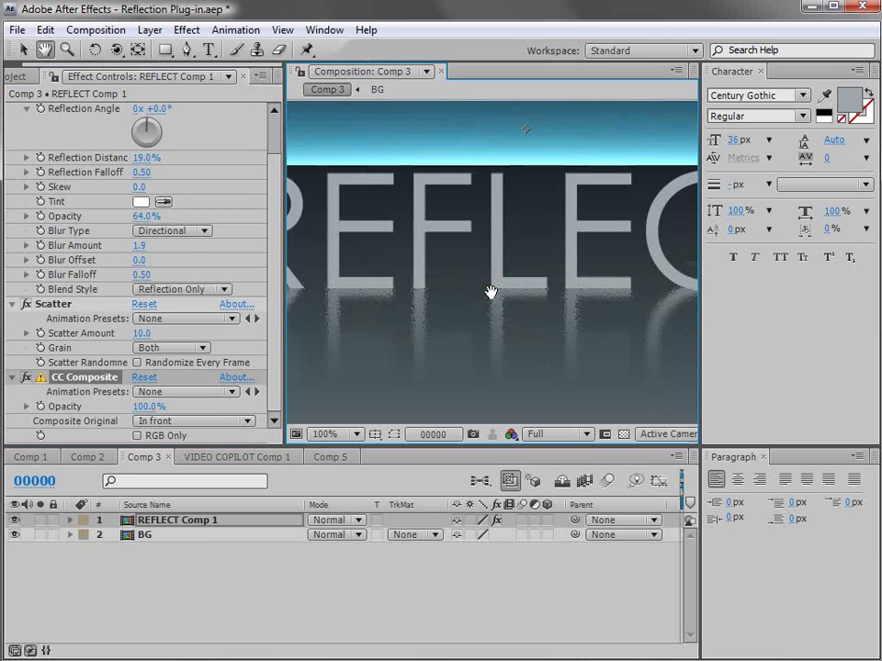
pyautogui.press('v')
pyautogui.press('`')
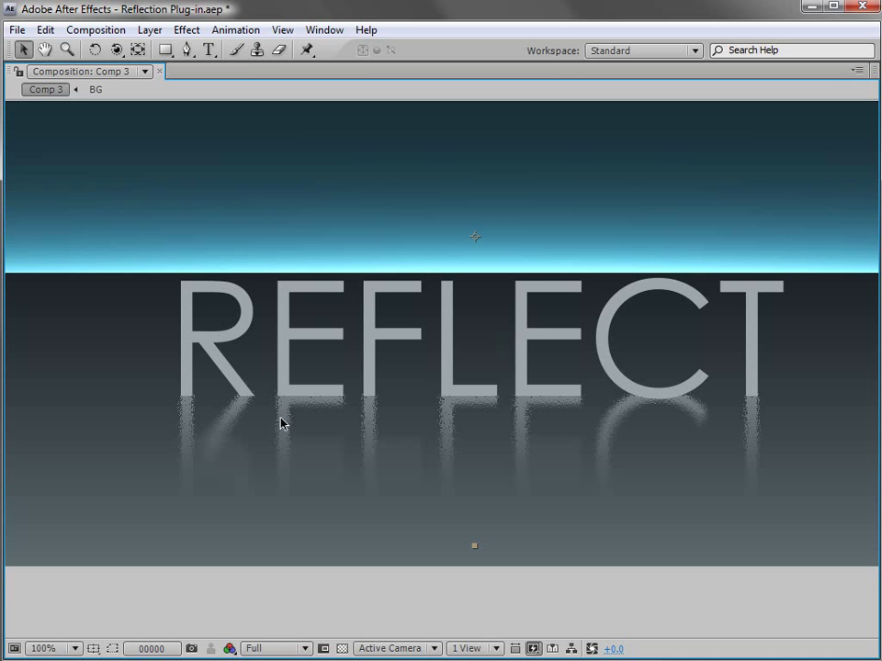
pyautogui.press('`')
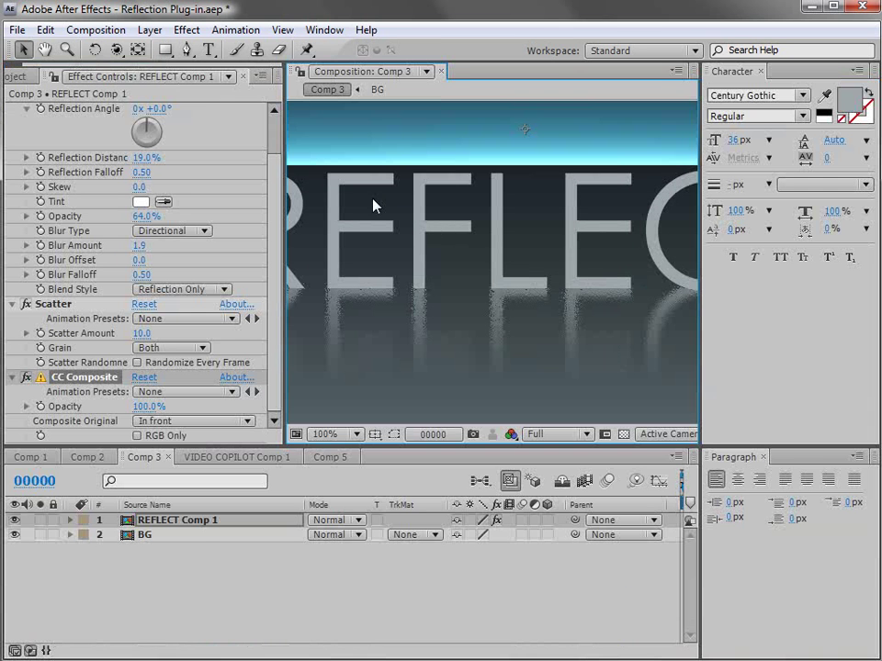
# Add a Fast Blur ahead of Scatter with Blurriness 18.
pyautogui.click(186, 29)
pyautogui.moveTo(227, 151)
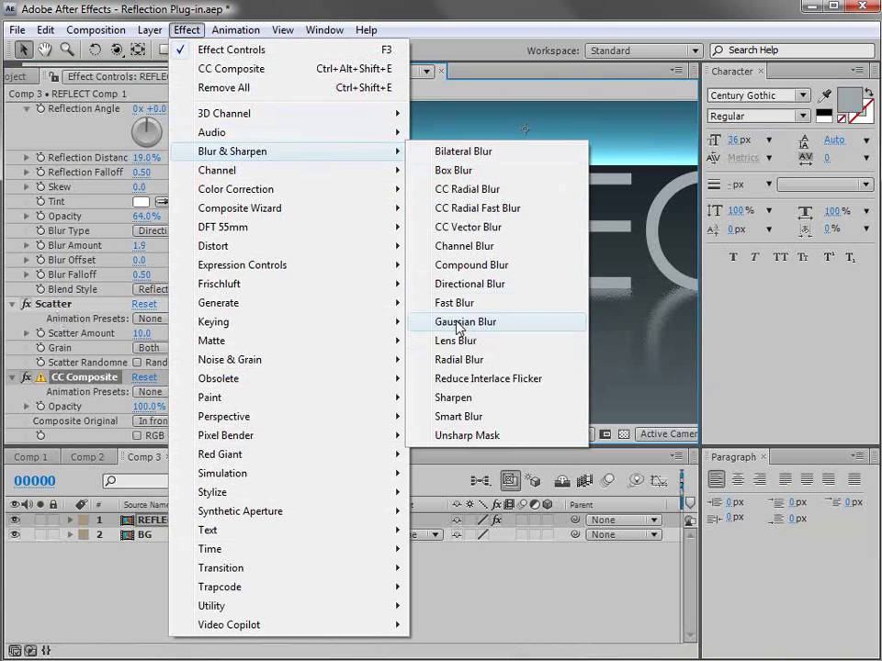
pyautogui.click(456, 315)
pyautogui.moveTo(46, 374); pyautogui.dragTo(59, 303)
pyautogui.moveTo(136, 338); pyautogui.dragTo(144, 336)
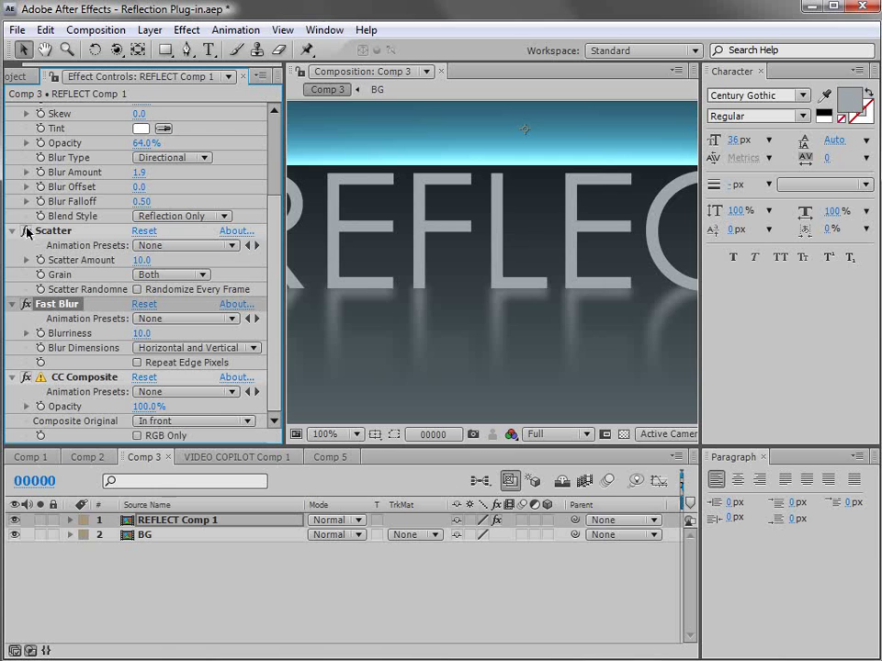
pyautogui.click(26, 376)
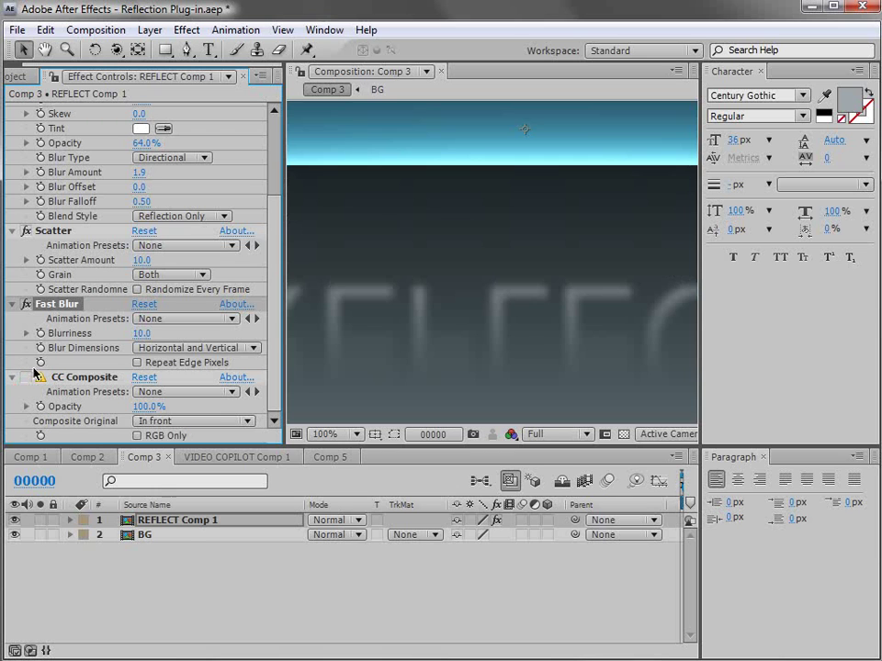
pyautogui.moveTo(63, 303); pyautogui.dragTo(63, 213)
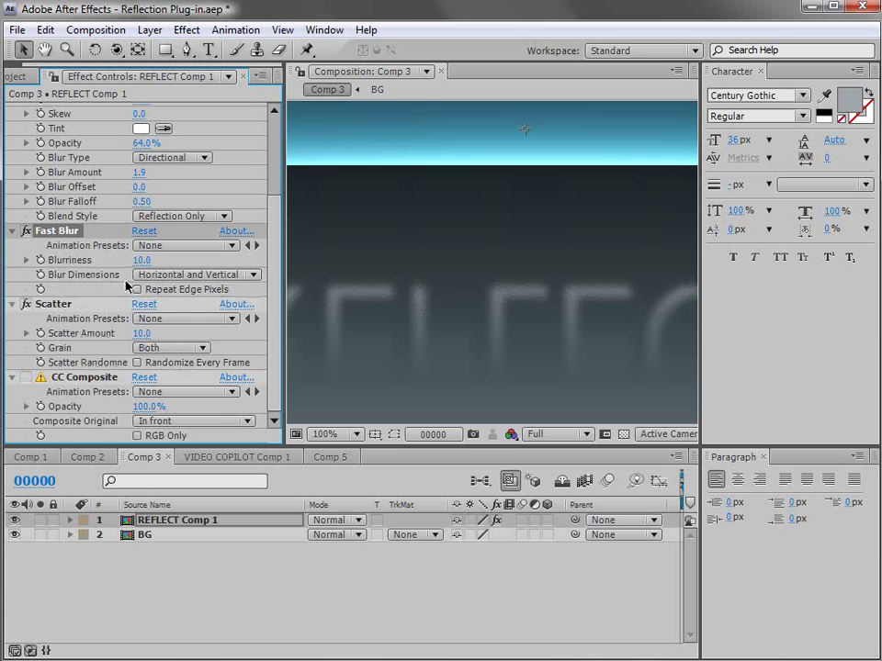
pyautogui.moveTo(142, 260); pyautogui.dragTo(140, 259)
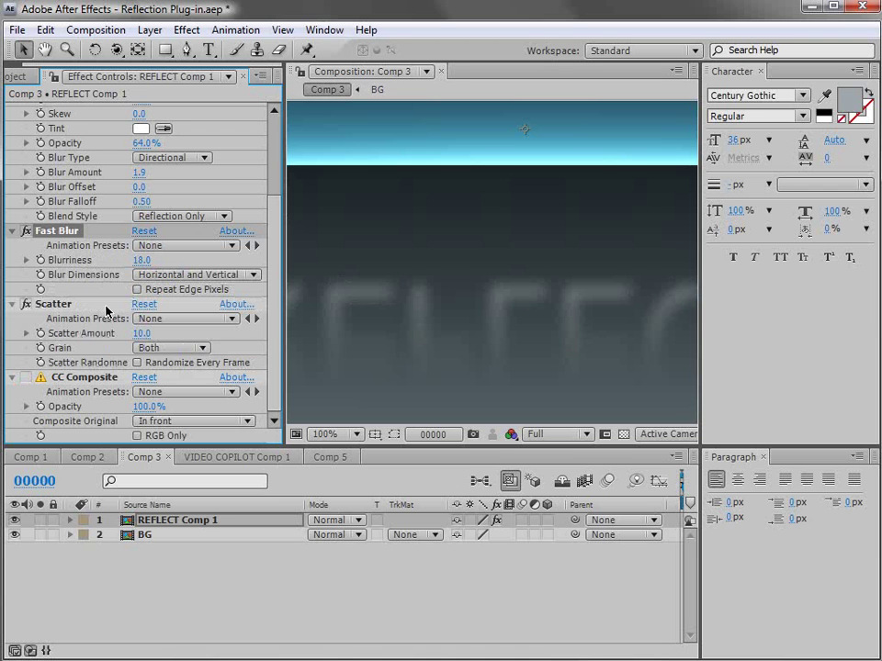
pyautogui.click(26, 377)
# Move the REFLECT Comp 1 title to sit just below the horizon.
pyautogui.press('`')
pyautogui.press('`')
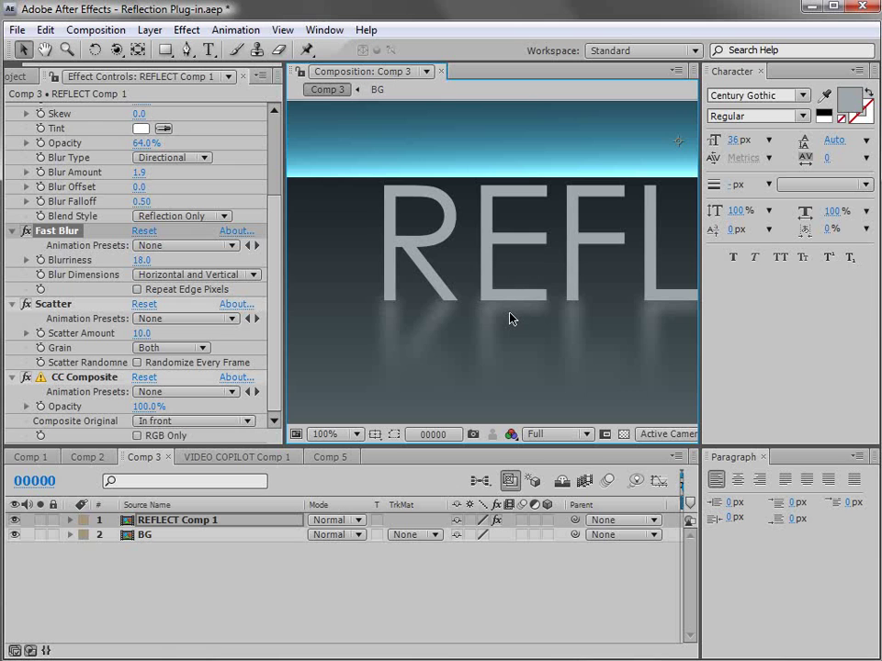
pyautogui.scroll(-2, 573, 252)
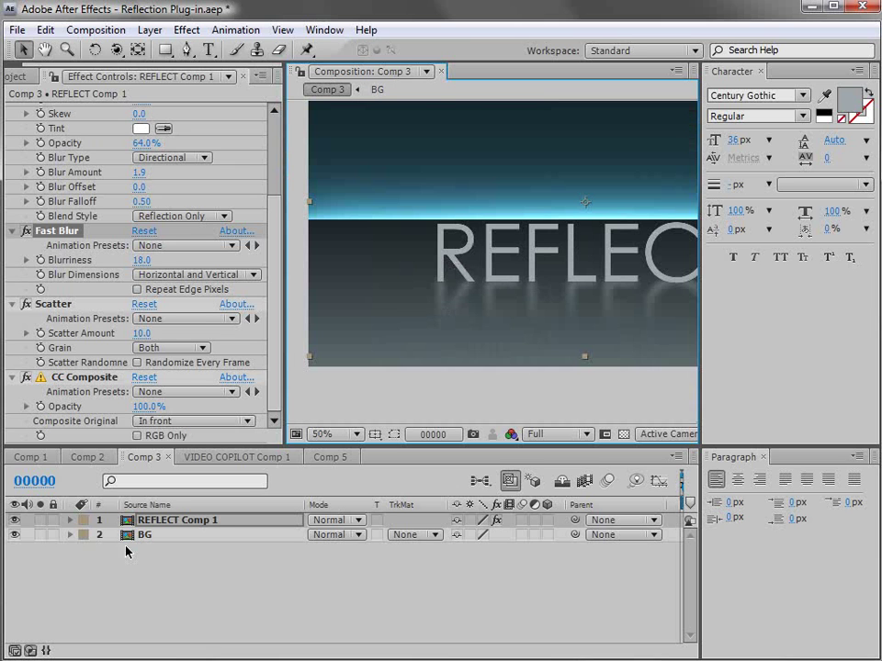
pyautogui.click(173, 519)
pyautogui.moveTo(543, 236); pyautogui.dragTo(492, 236)
pyautogui.scroll(-1, 509, 281)
pyautogui.scroll(1, 509, 281)
pyautogui.moveTo(509, 281); pyautogui.dragTo(463, 300)
pyautogui.press('v')
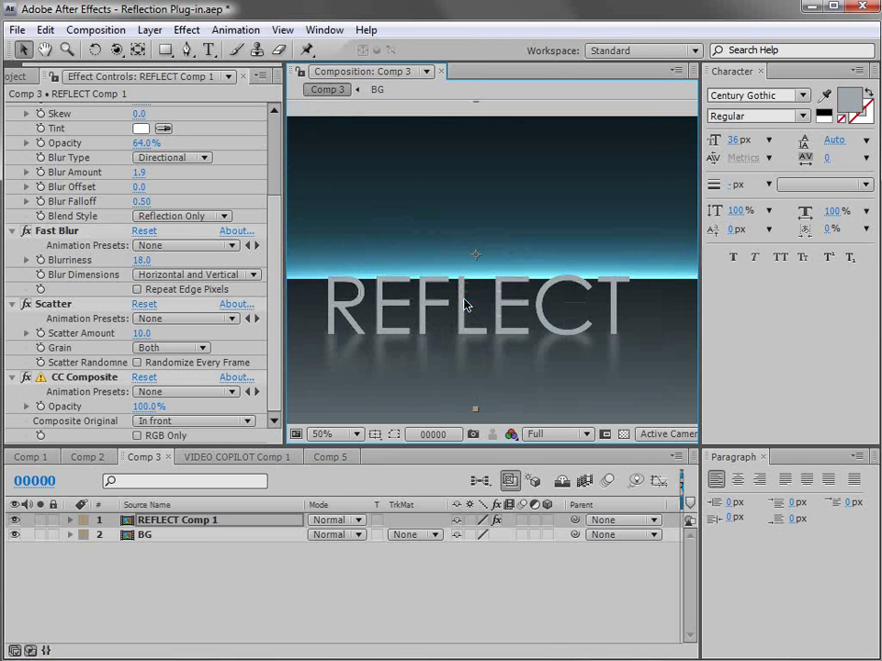
# Go from the VIDEO COPILOT Comp 1 tab to Comp 5's 3D reflective-floor scene.
pyautogui.click(235, 457)
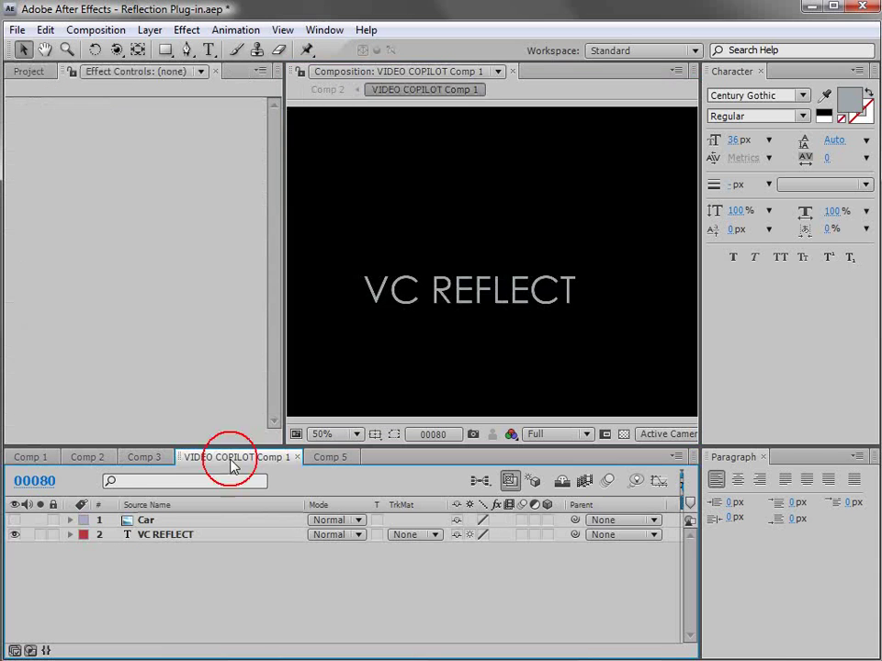
pyautogui.click(329, 457)
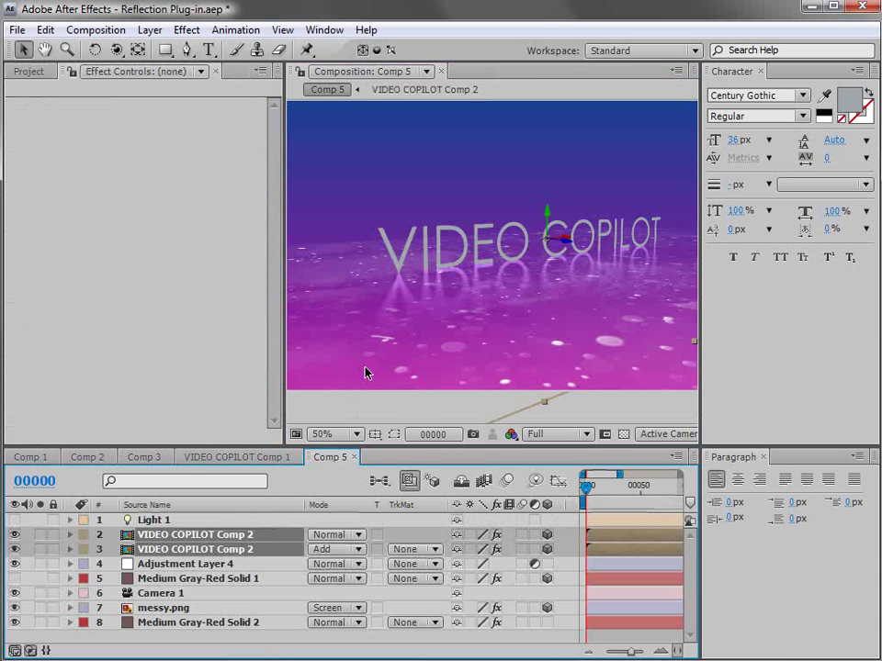